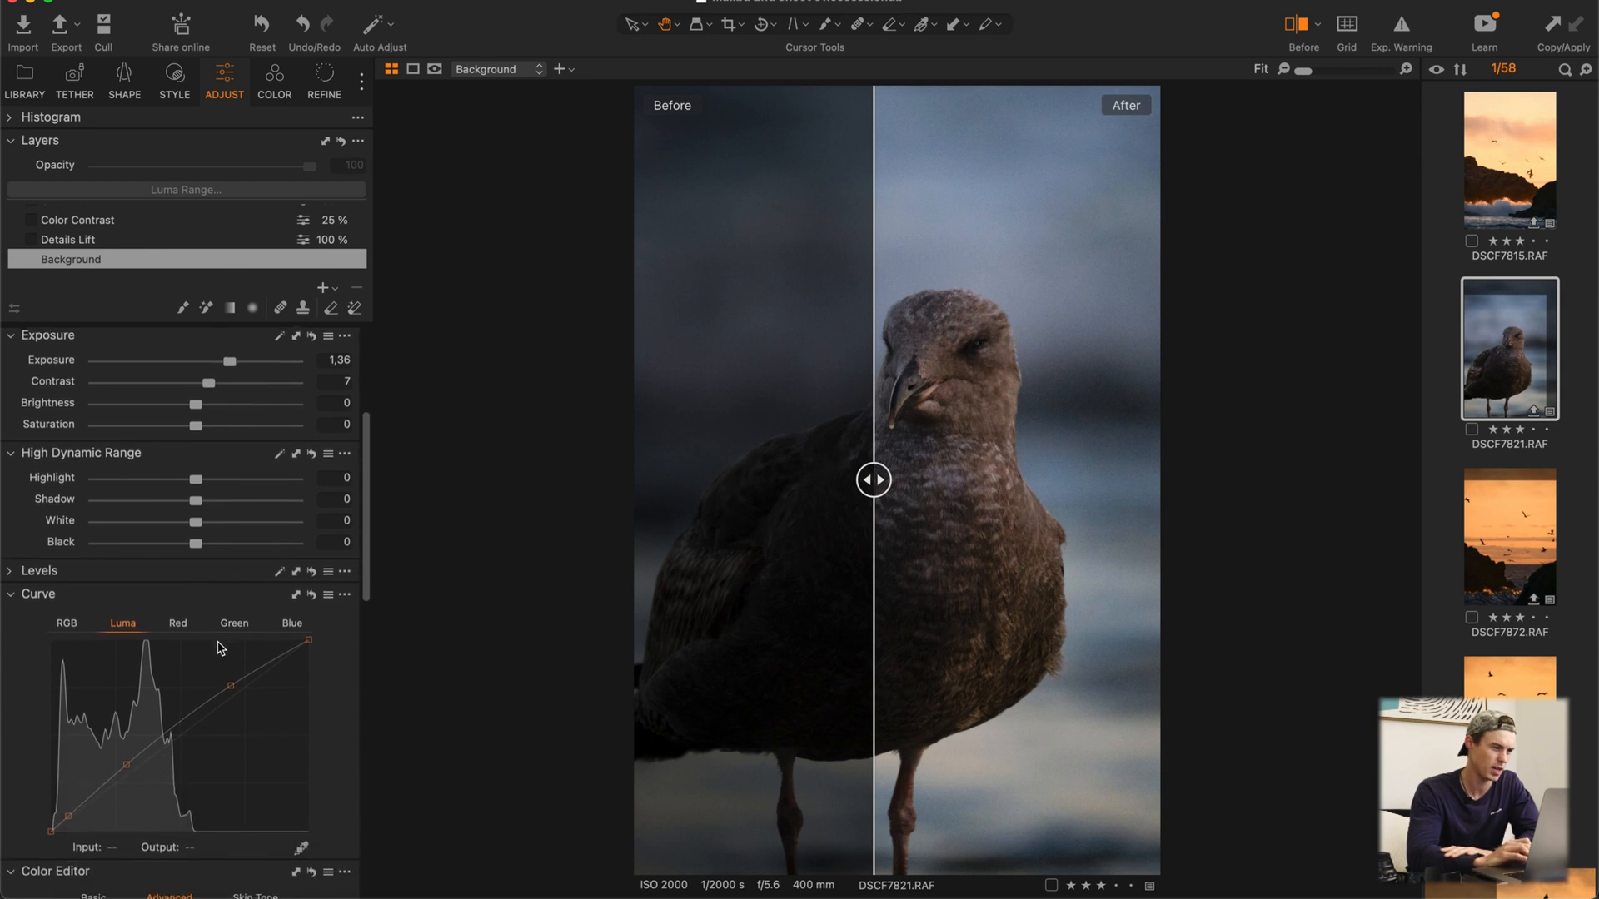
Step: View the Background layer's RGB and Luma curves and turn off the before/after comparison
{"action": "left_click", "coordinate": [66, 621]}
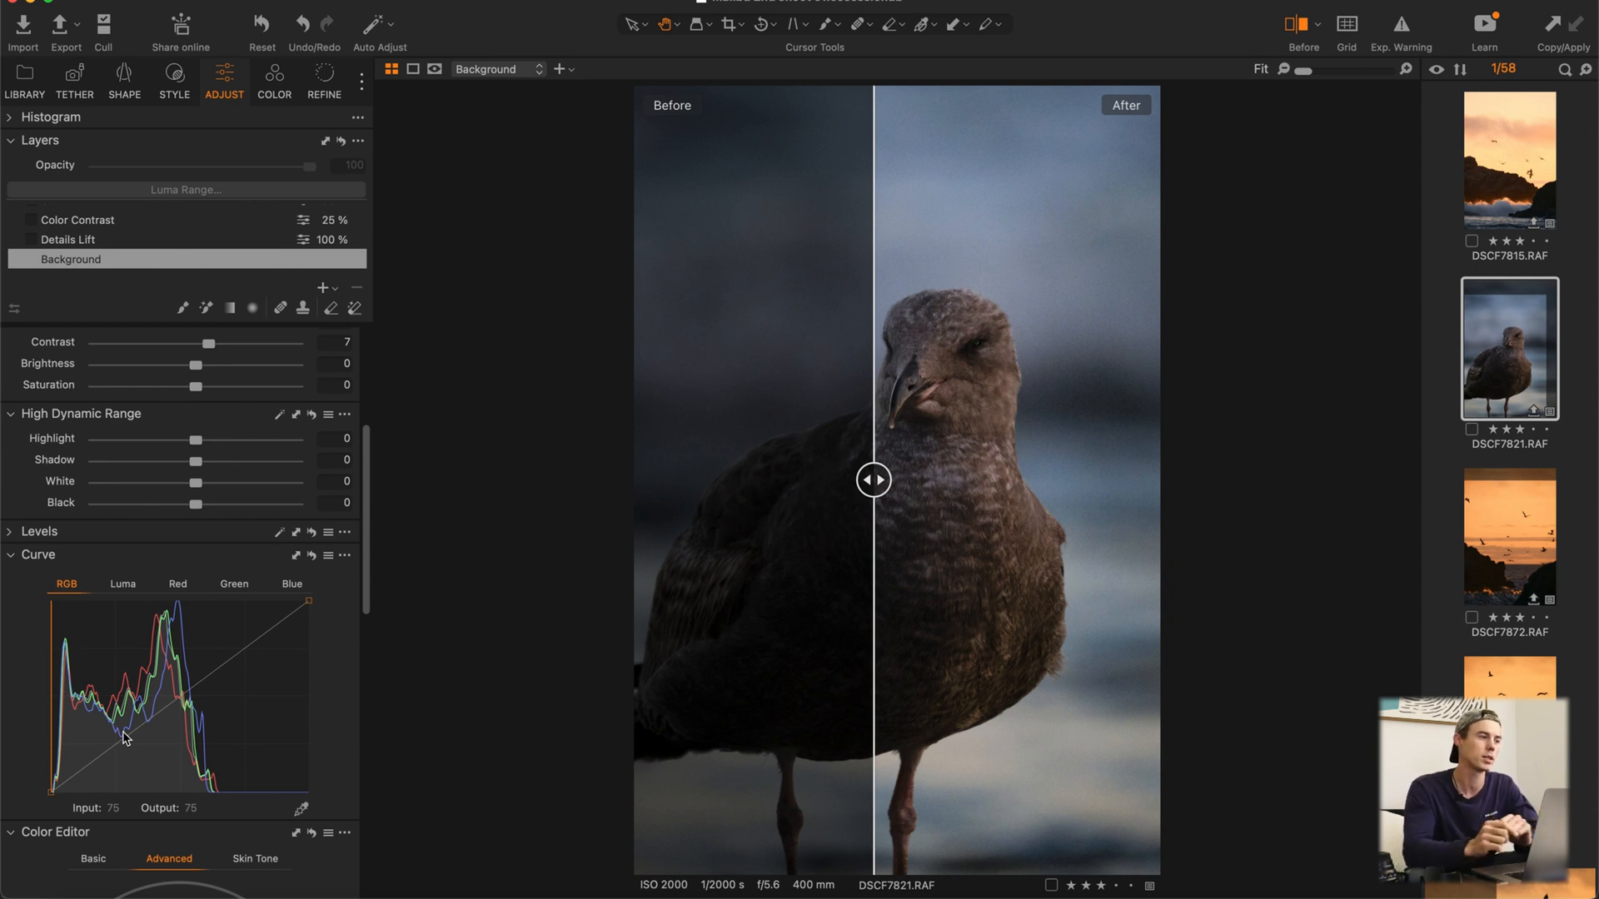
{"action": "left_click", "coordinate": [123, 586]}
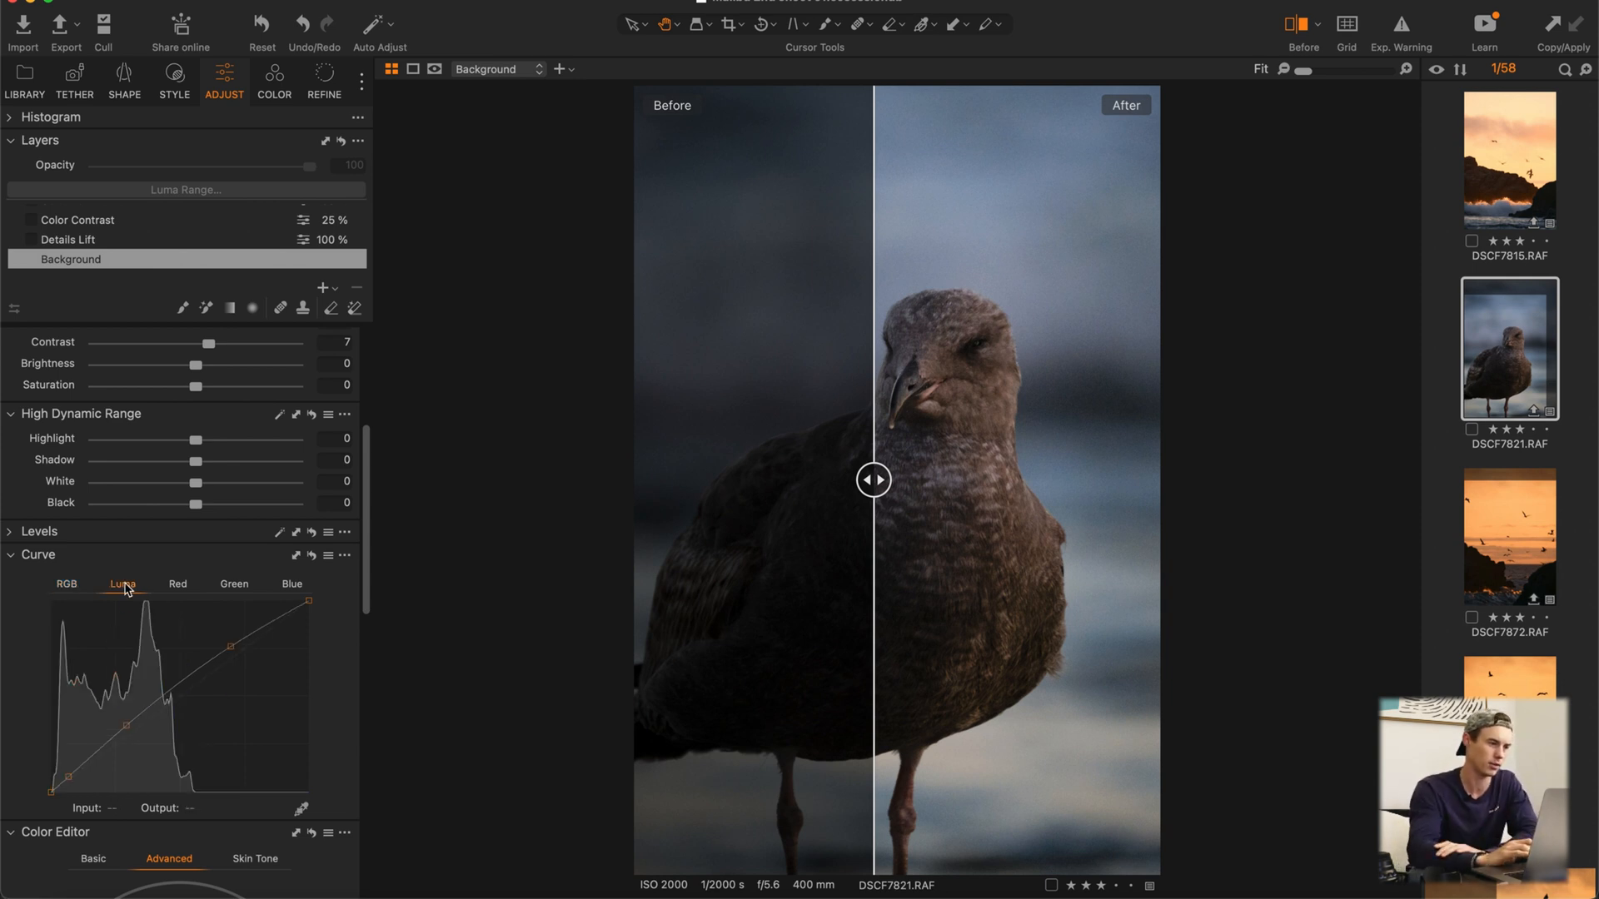
{"action": "key", "text": "y"}
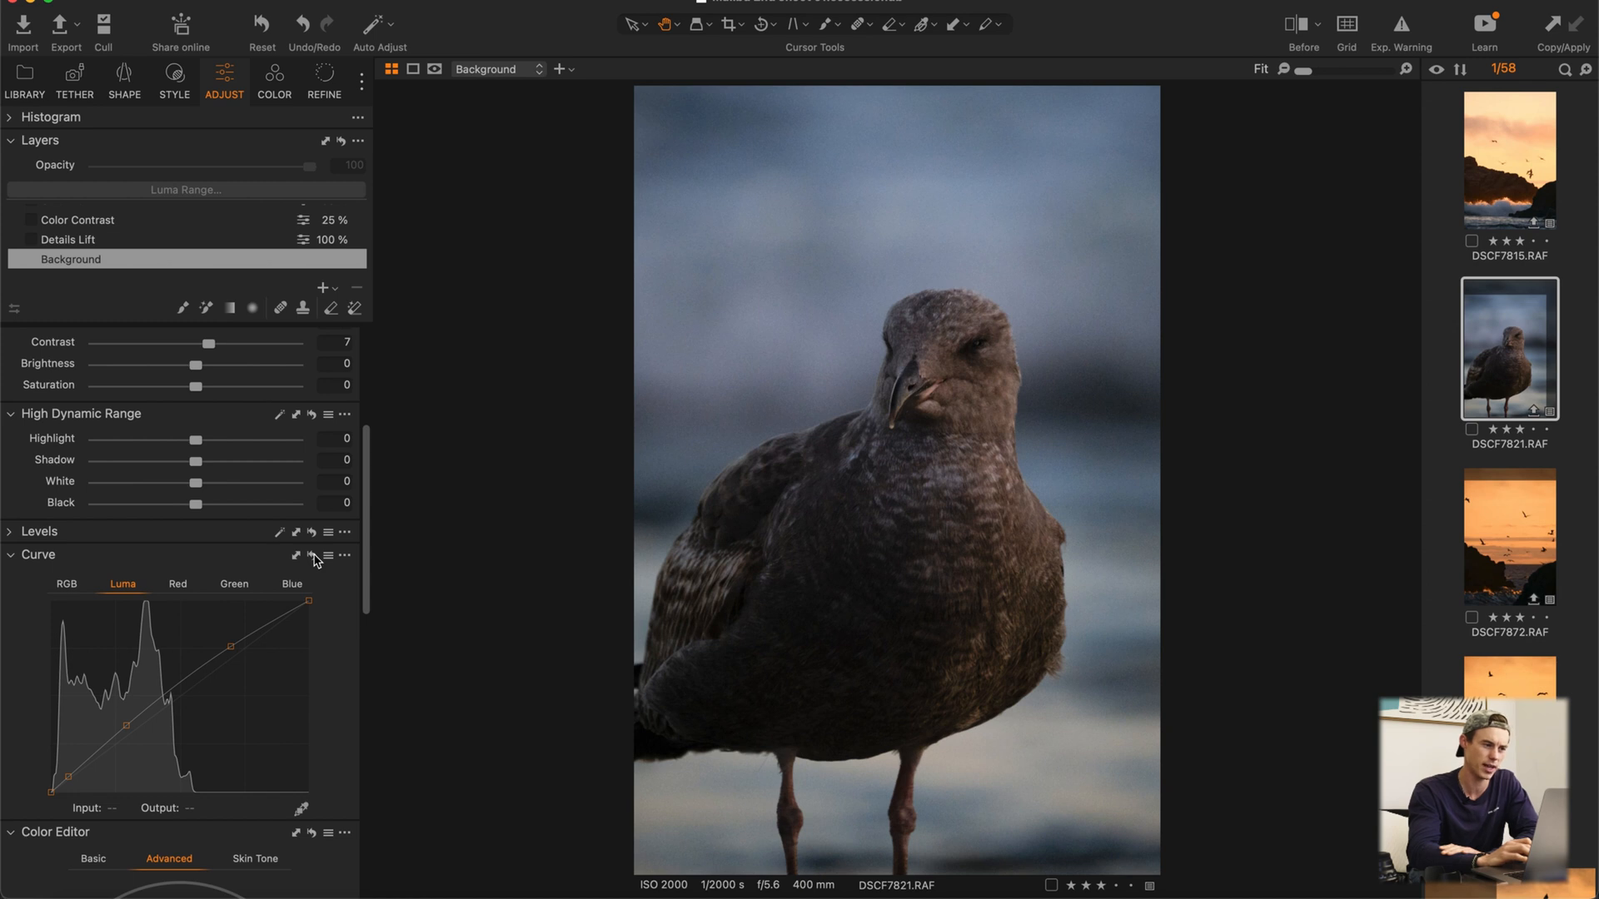
Step: Reset the Background layer's Luma curve and undo that reset
{"action": "left_click", "coordinate": [314, 556]}
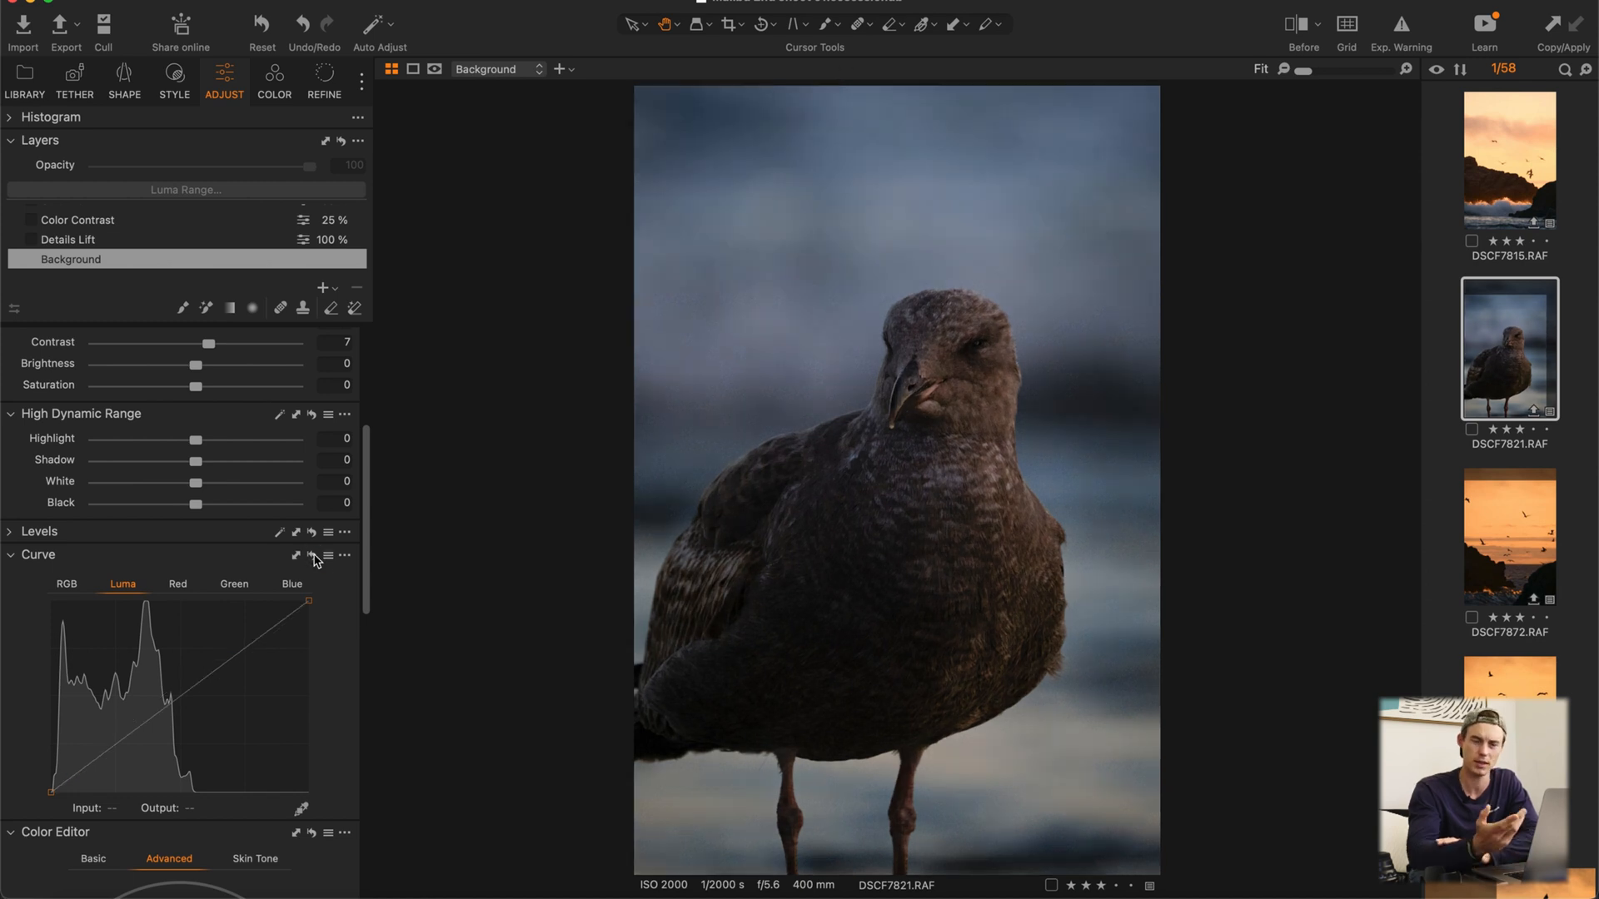
{"action": "key", "text": "super+z"}
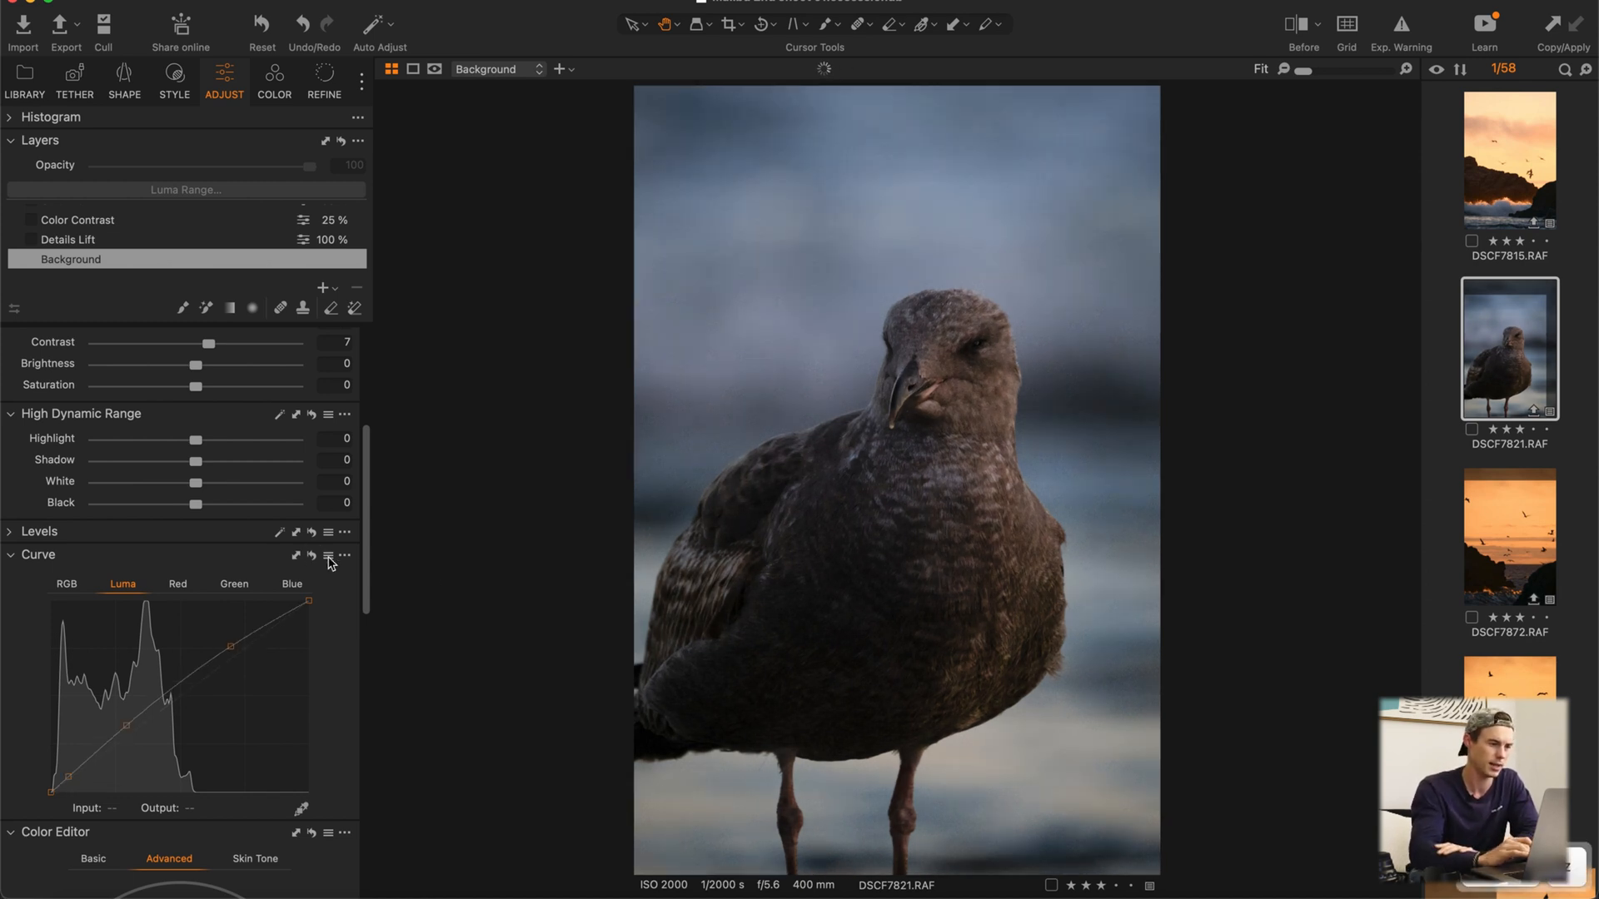
Step: Try a High Dynamic Range Shadow value of 8 on the Background layer and reset it to 0
{"action": "scroll", "coordinate": [193, 466], "scroll_direction": "up", "scroll_amount": 1}
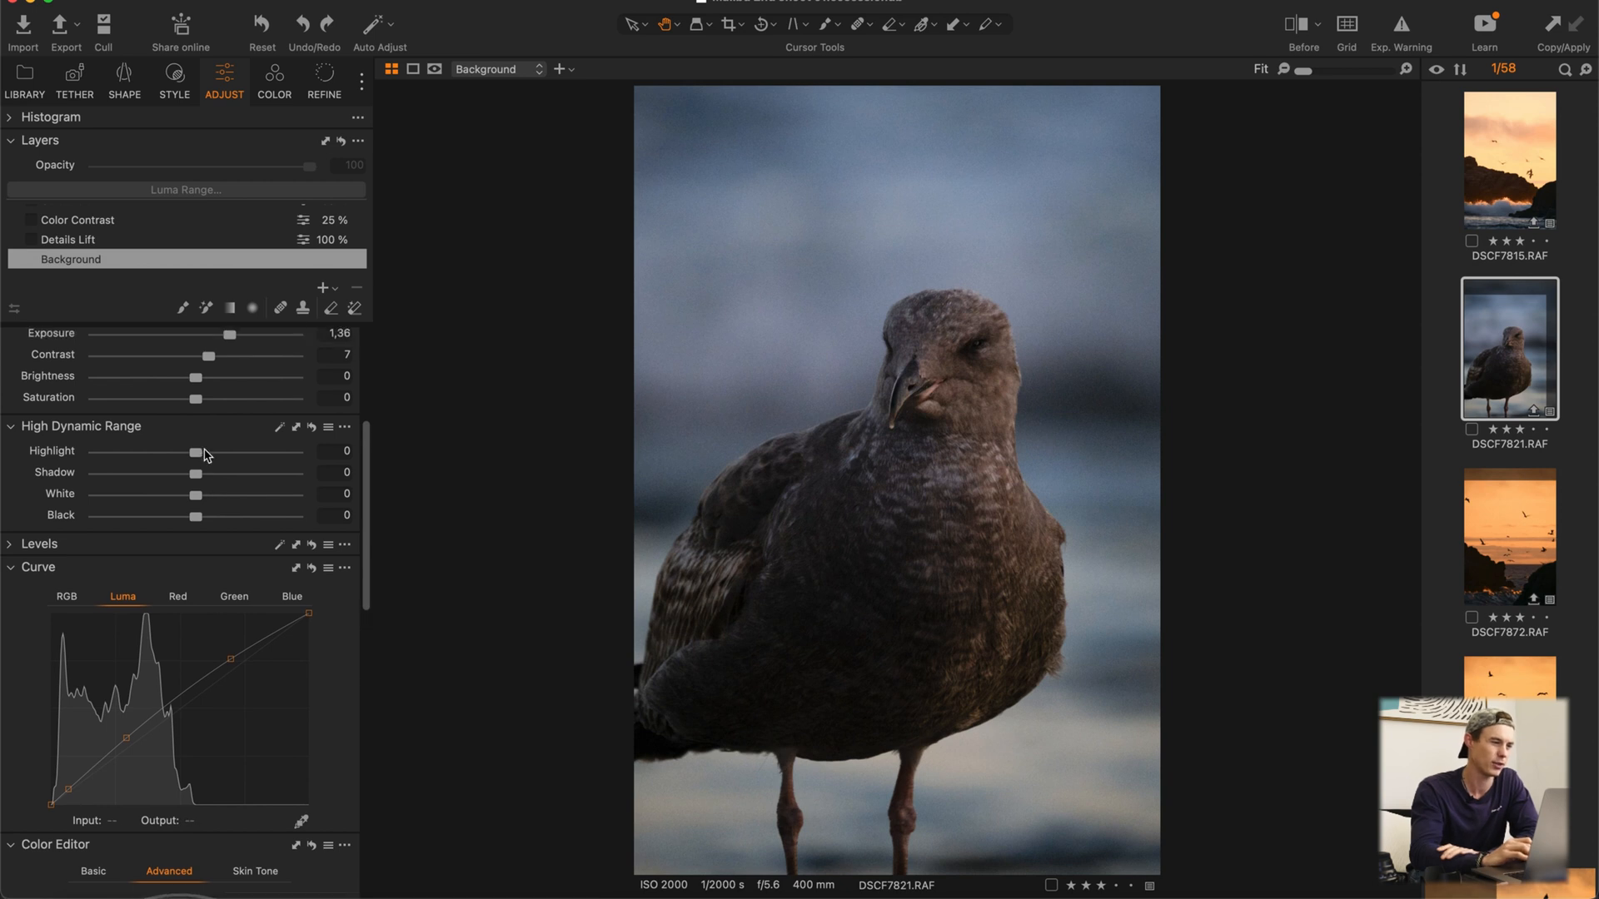
{"action": "scroll", "coordinate": [193, 400], "scroll_direction": "up", "scroll_amount": 3}
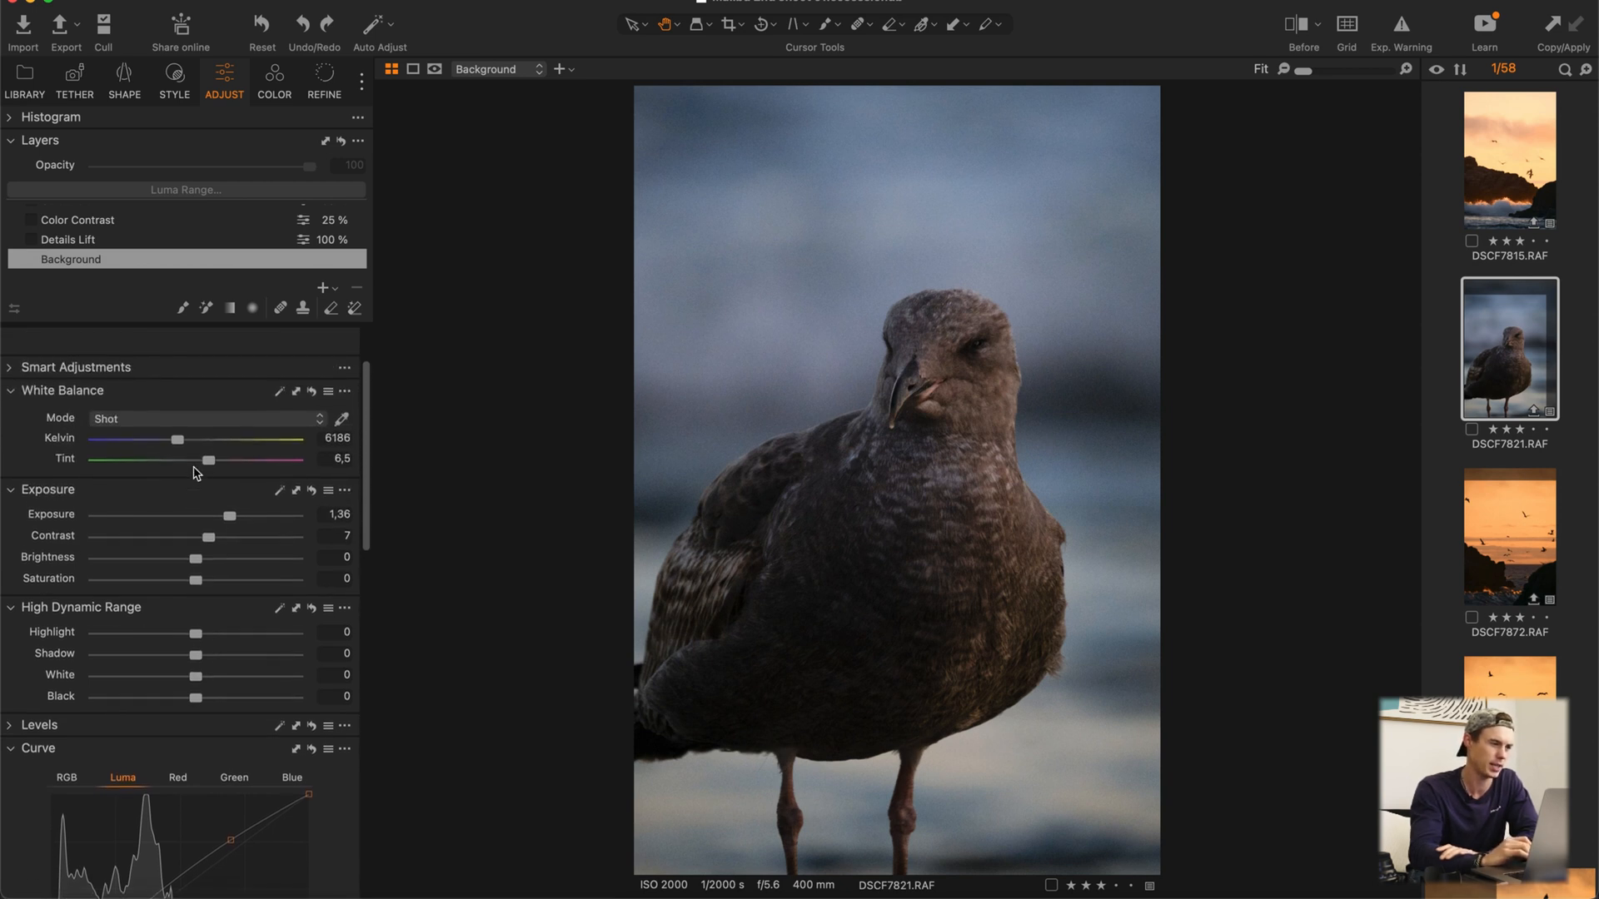
{"action": "scroll", "coordinate": [177, 638], "scroll_direction": "down", "scroll_amount": 1}
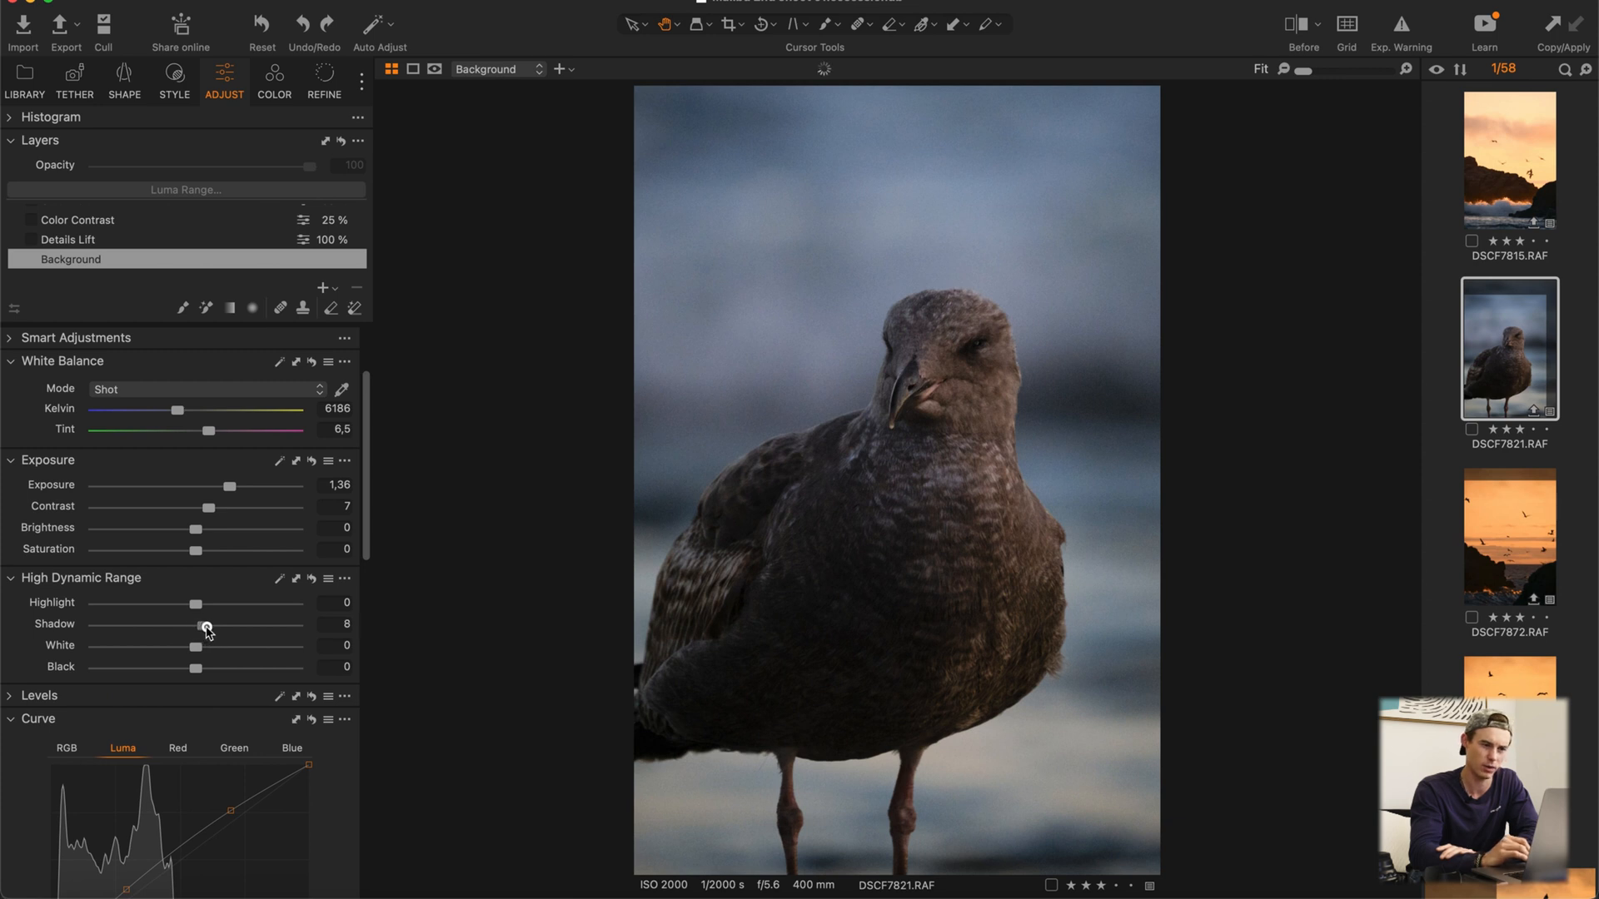
{"action": "double_click", "coordinate": [207, 628]}
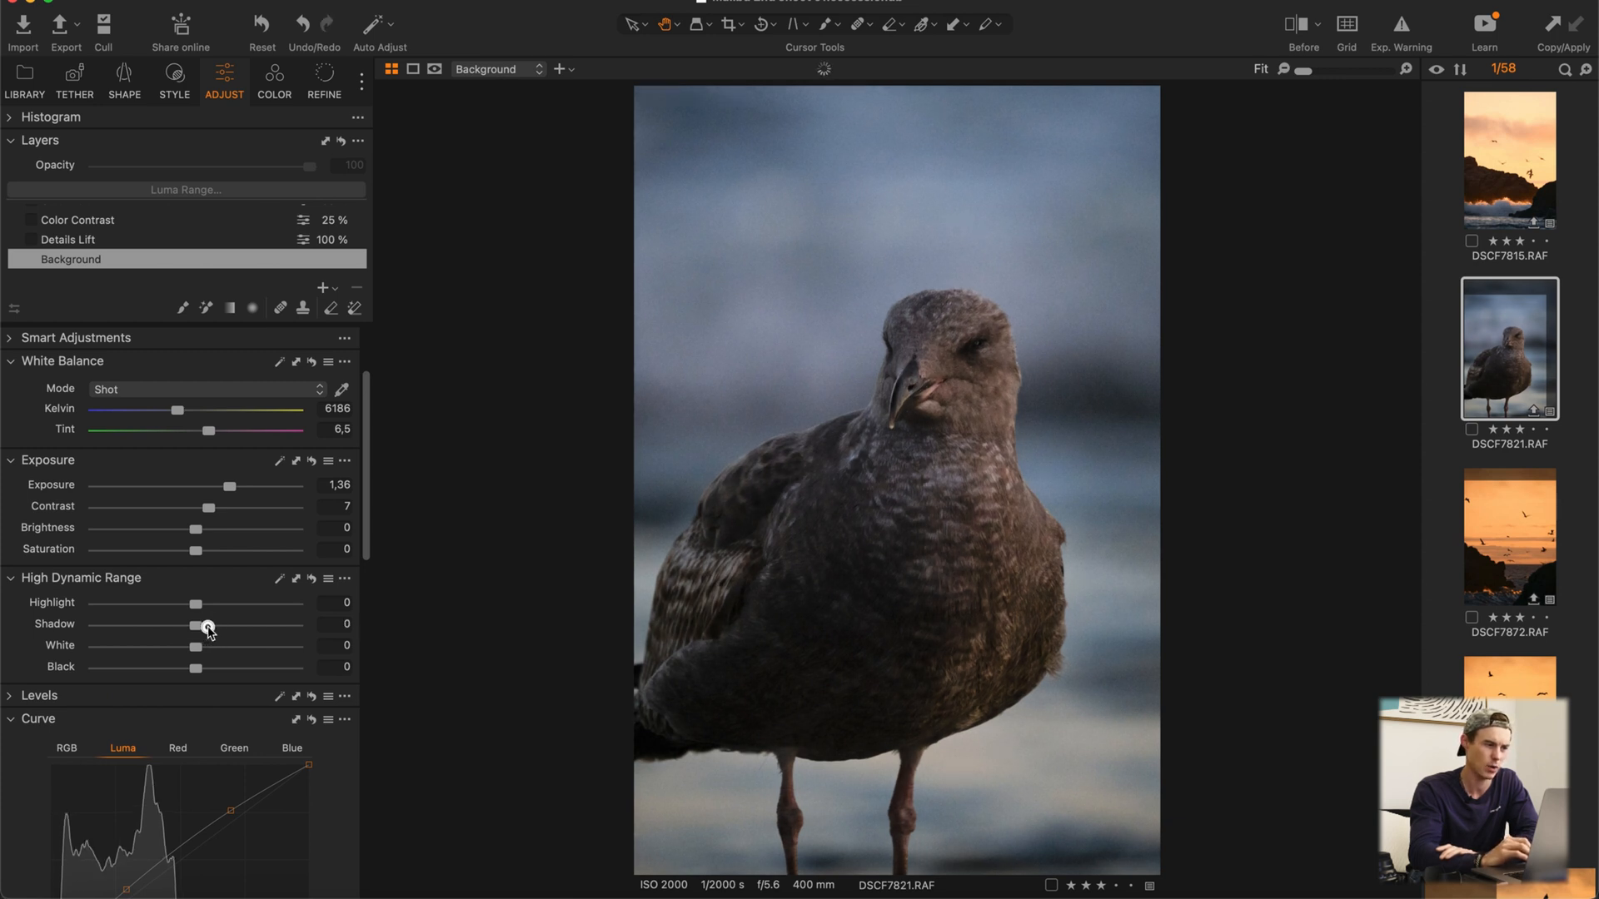
Step: Enable the Details Lift layer, switching it off and on once to judge its effect on the bird
{"action": "scroll", "coordinate": [167, 733], "scroll_direction": "down", "scroll_amount": 3}
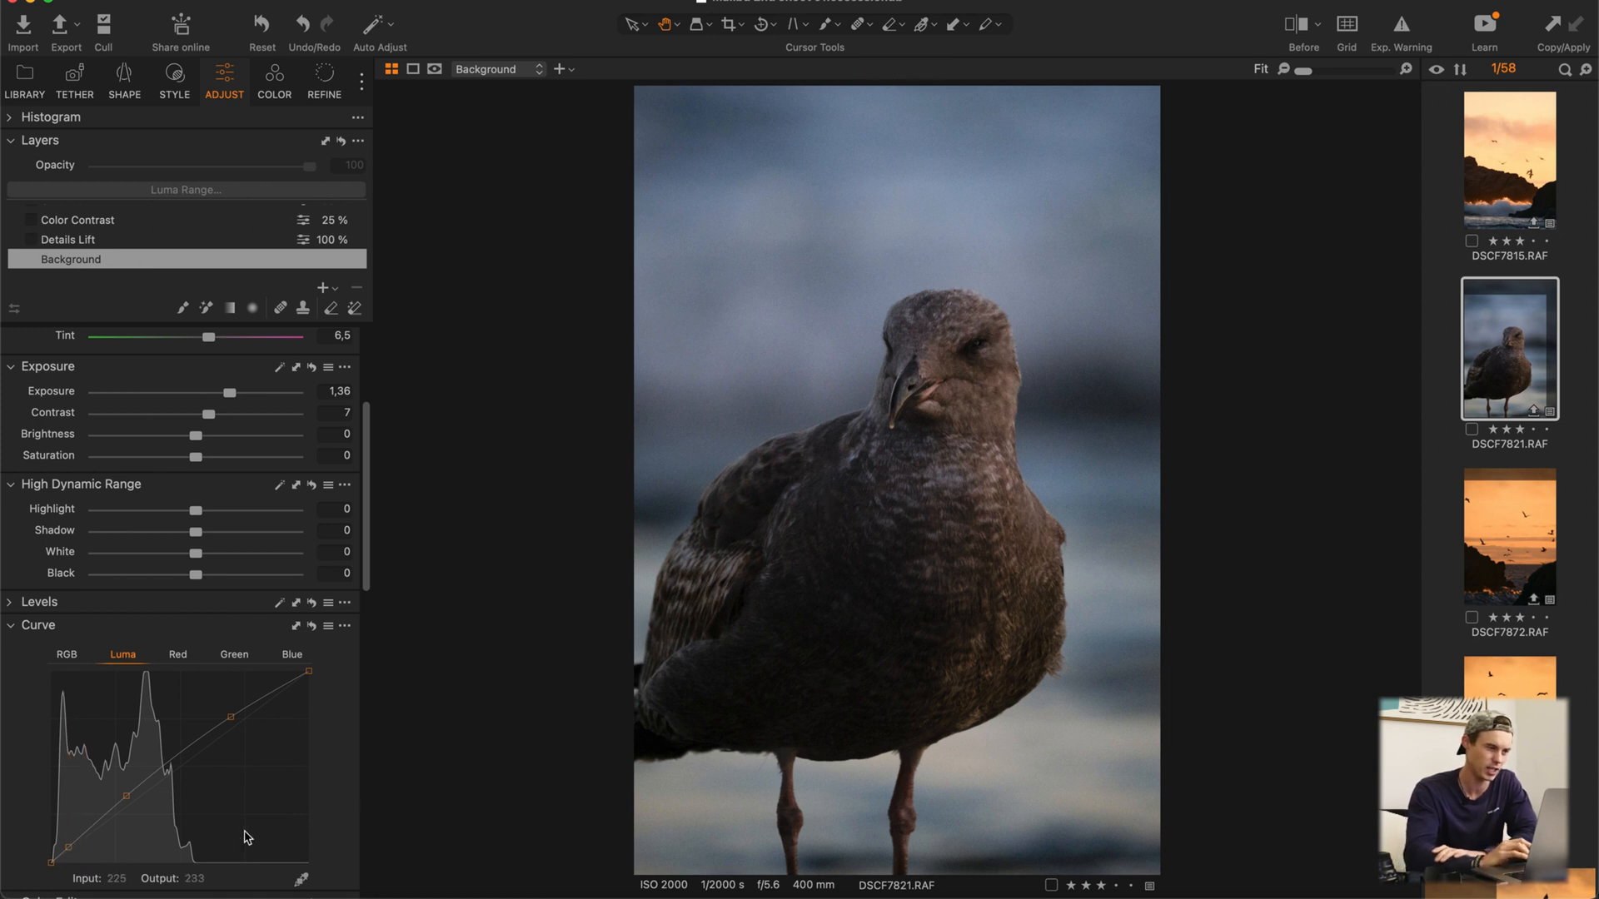
{"action": "scroll", "coordinate": [249, 829], "scroll_direction": "down", "scroll_amount": 2}
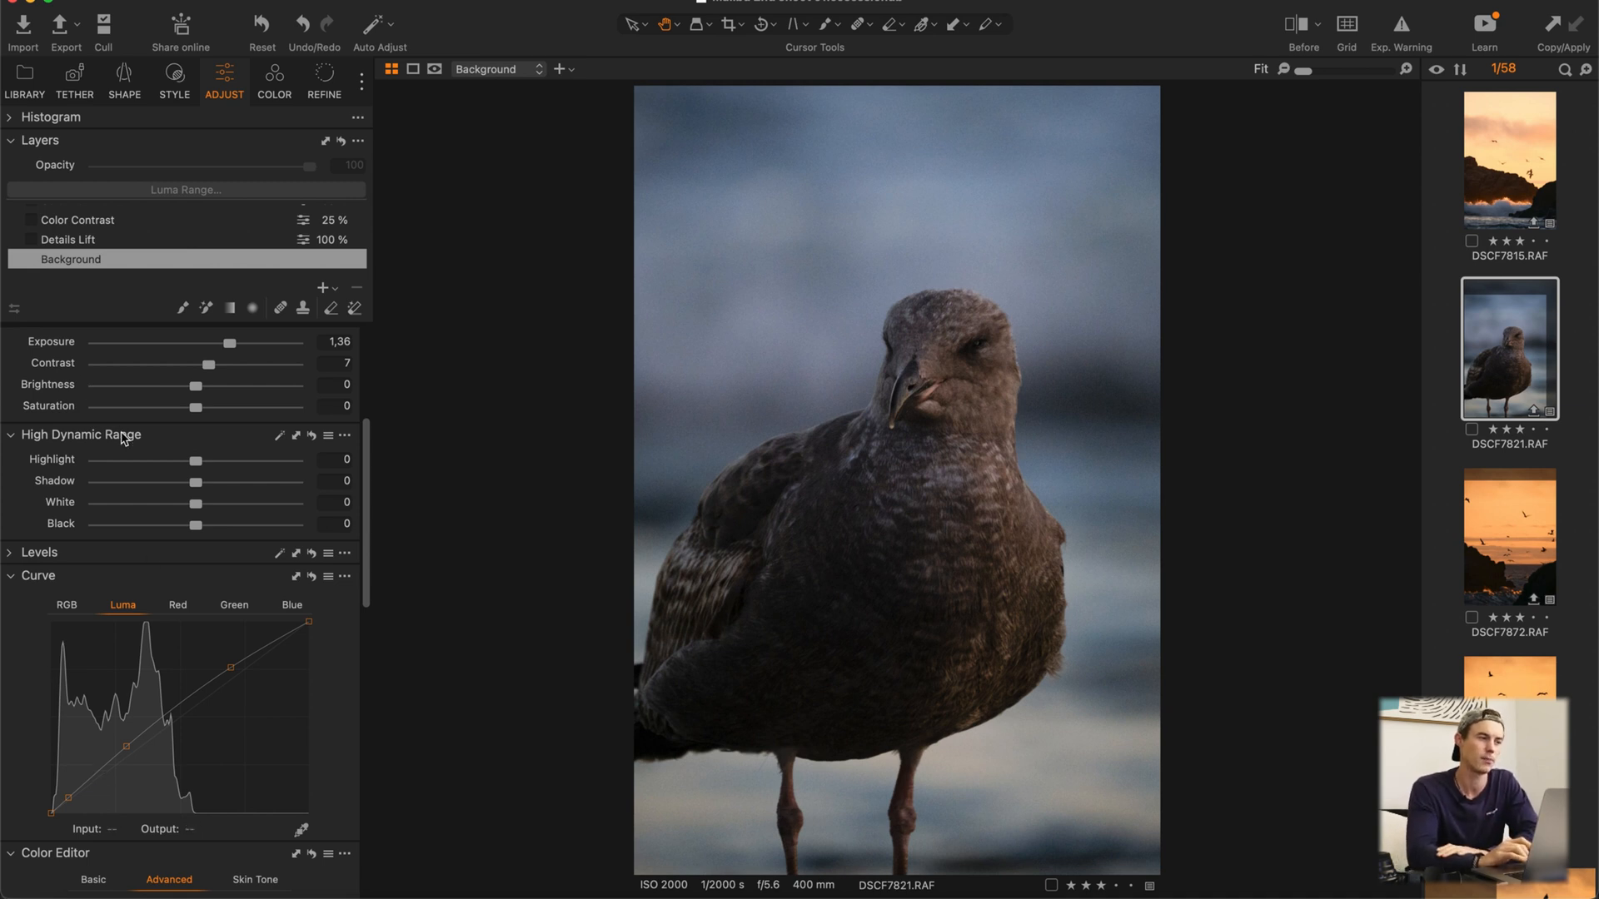
{"action": "scroll", "coordinate": [123, 439], "scroll_direction": "up", "scroll_amount": 5}
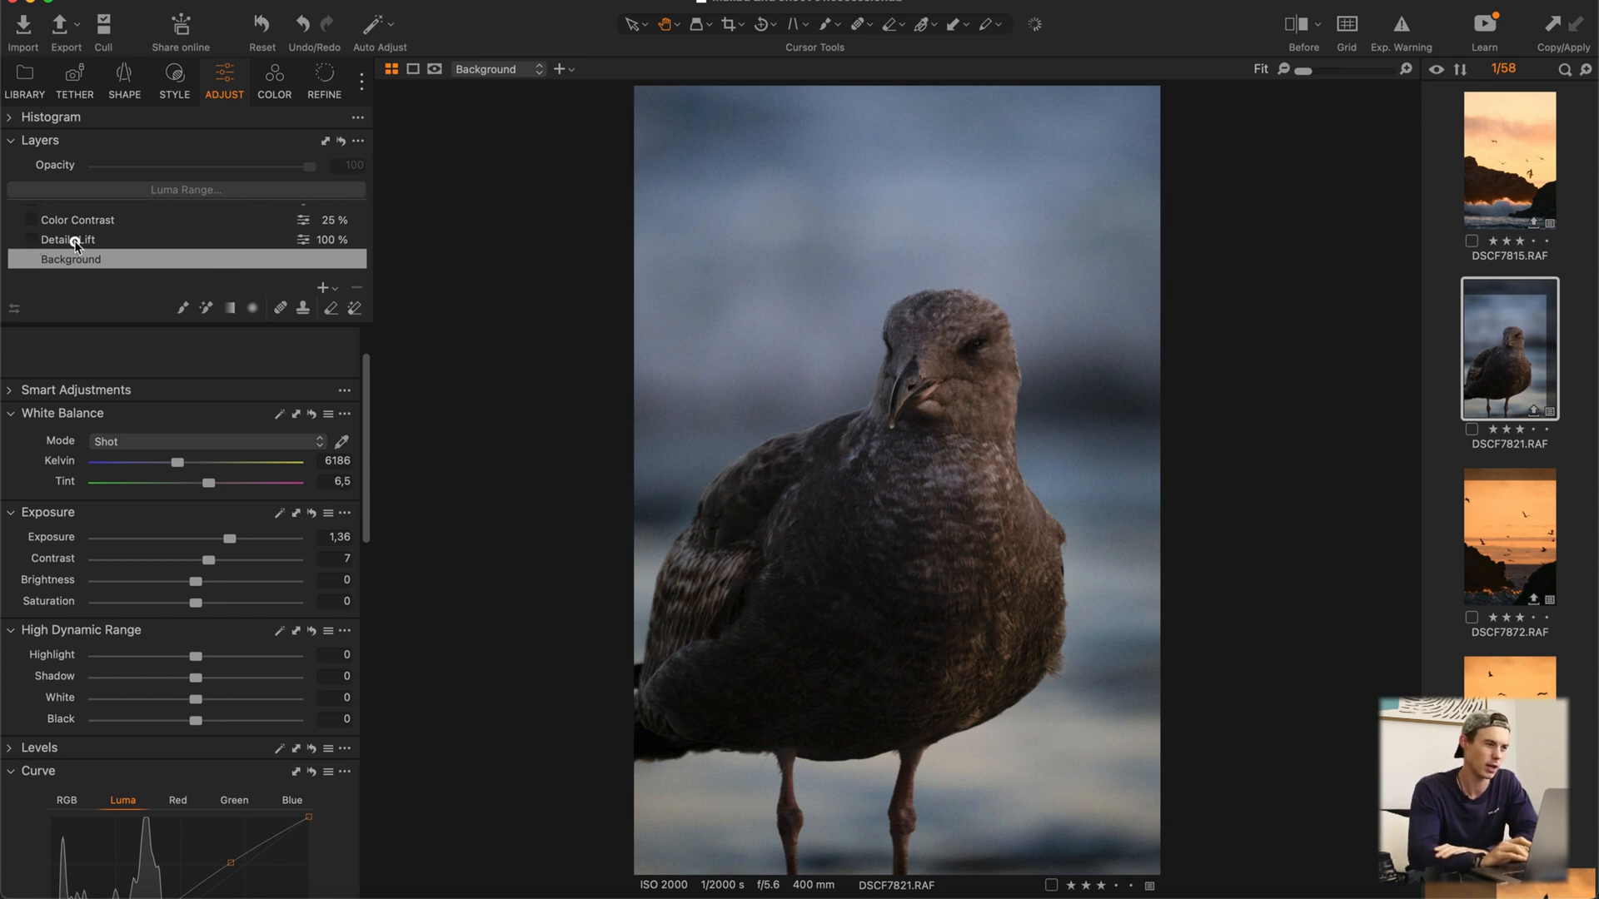
{"action": "left_click", "coordinate": [34, 241]}
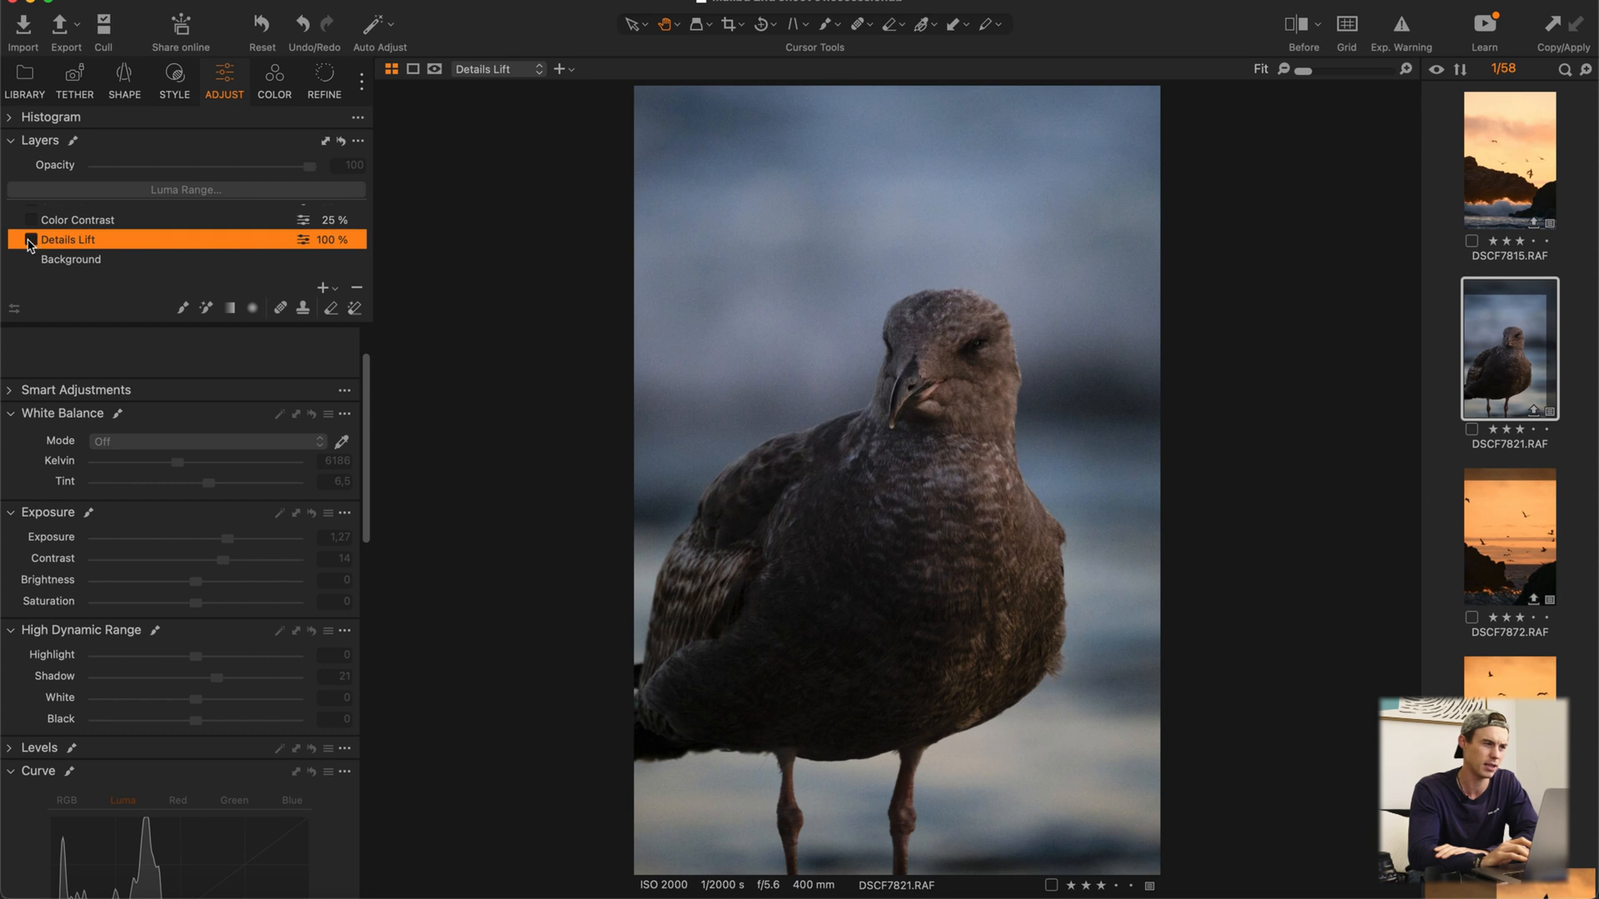
{"action": "left_click", "coordinate": [31, 240]}
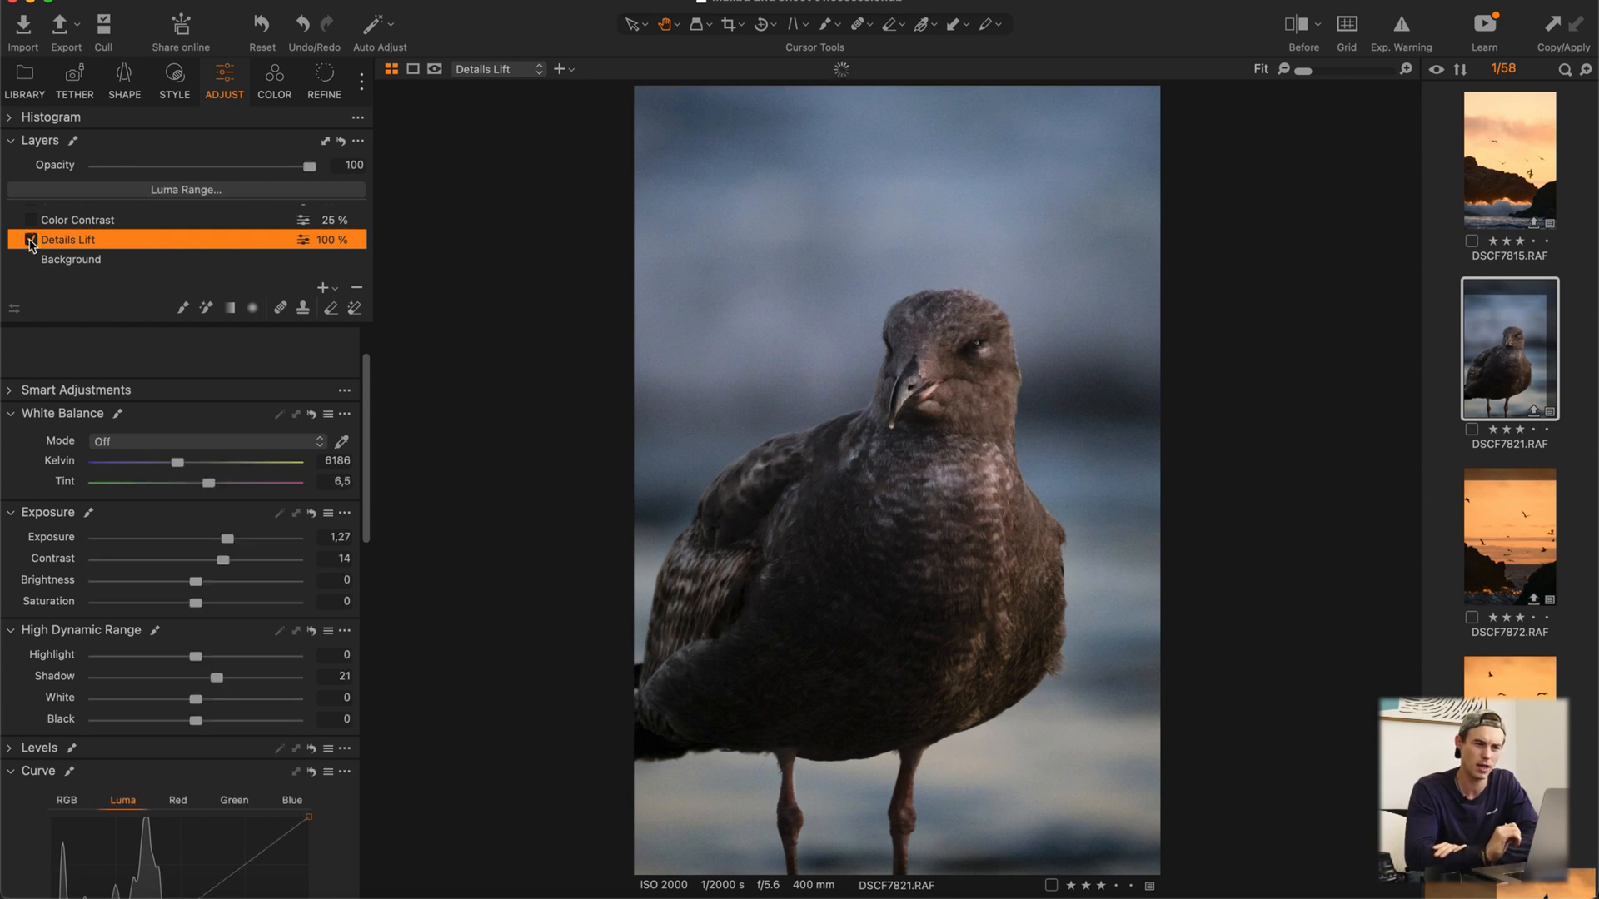
{"action": "left_click", "coordinate": [30, 241]}
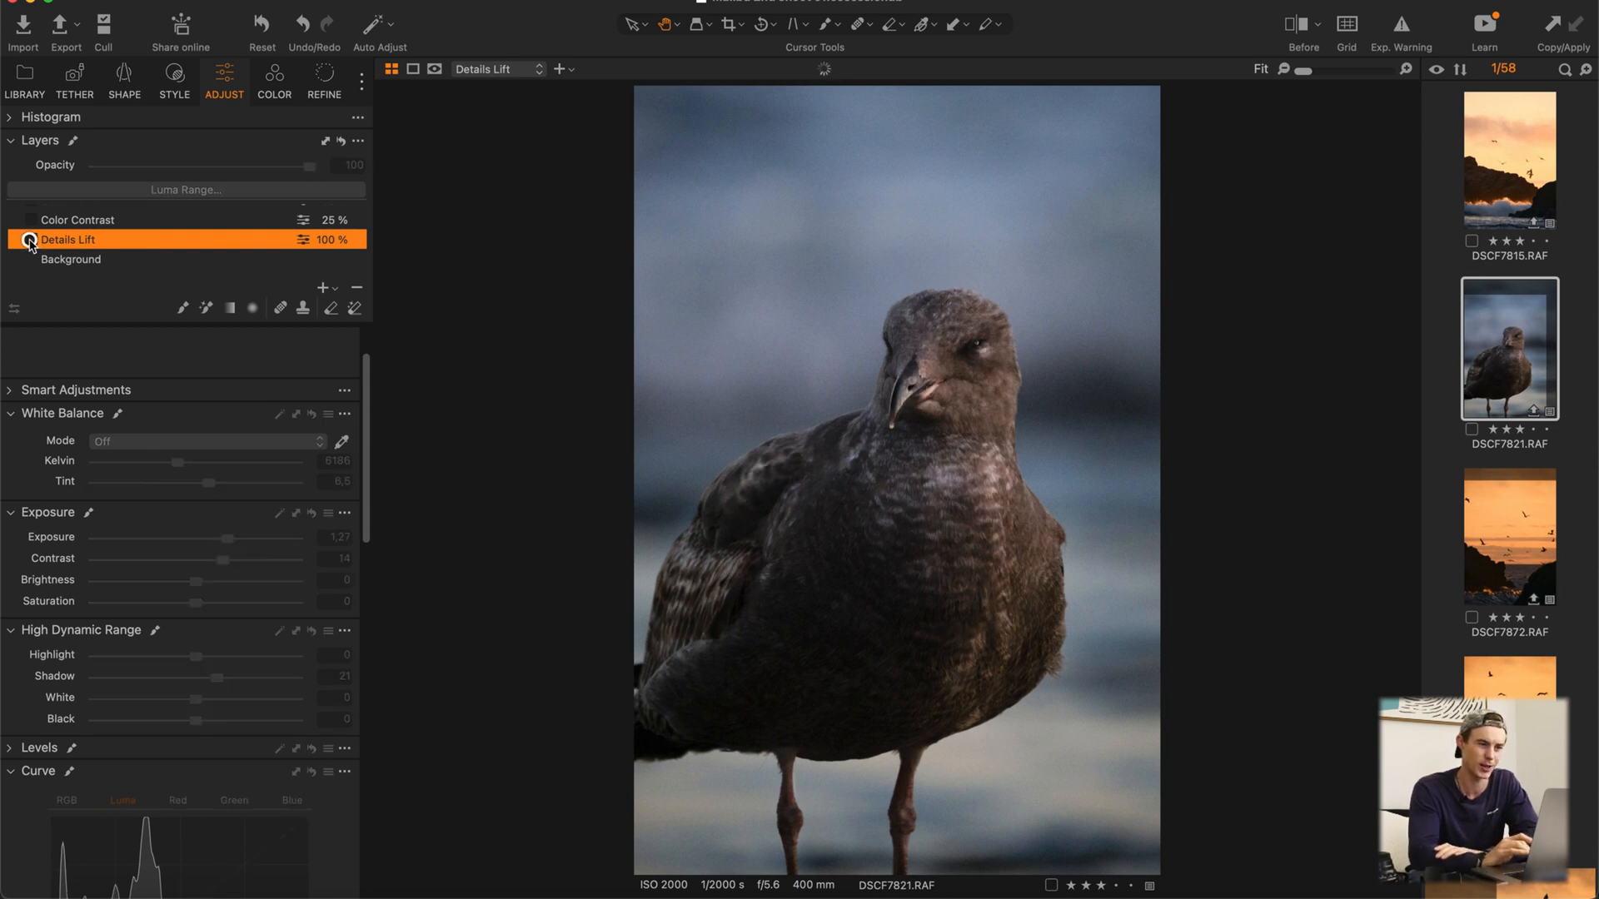
{"action": "left_click", "coordinate": [31, 241]}
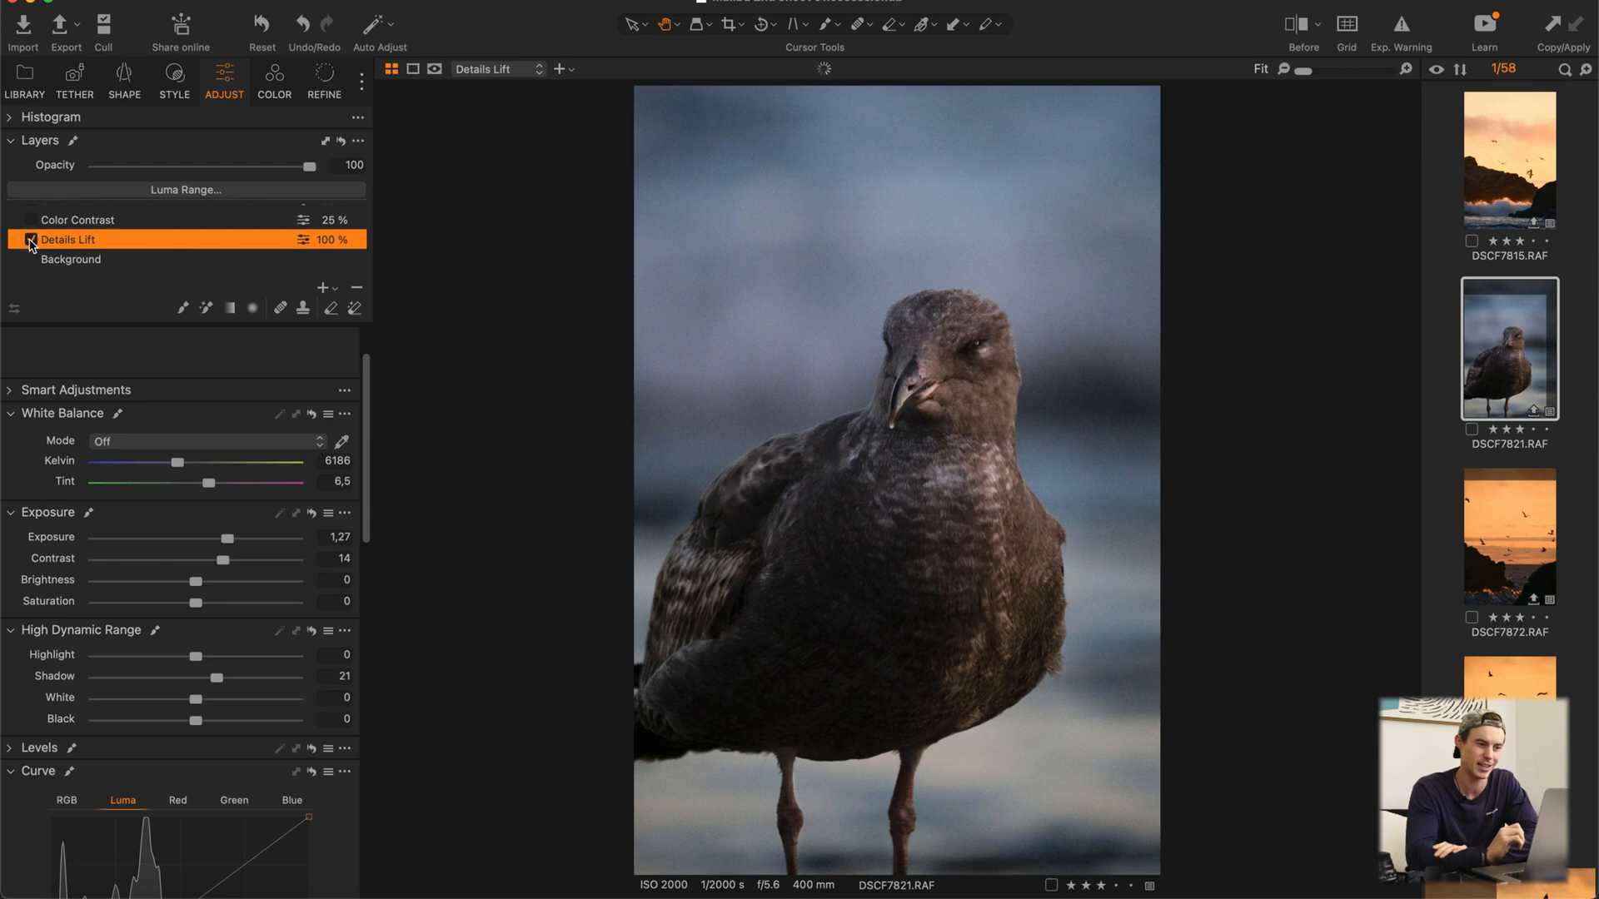
Step: Review the Details Lift layer's adjustments and mask on the bird, and compare the photo with the layer off and on
{"action": "scroll", "coordinate": [171, 386], "scroll_direction": "down", "scroll_amount": 5}
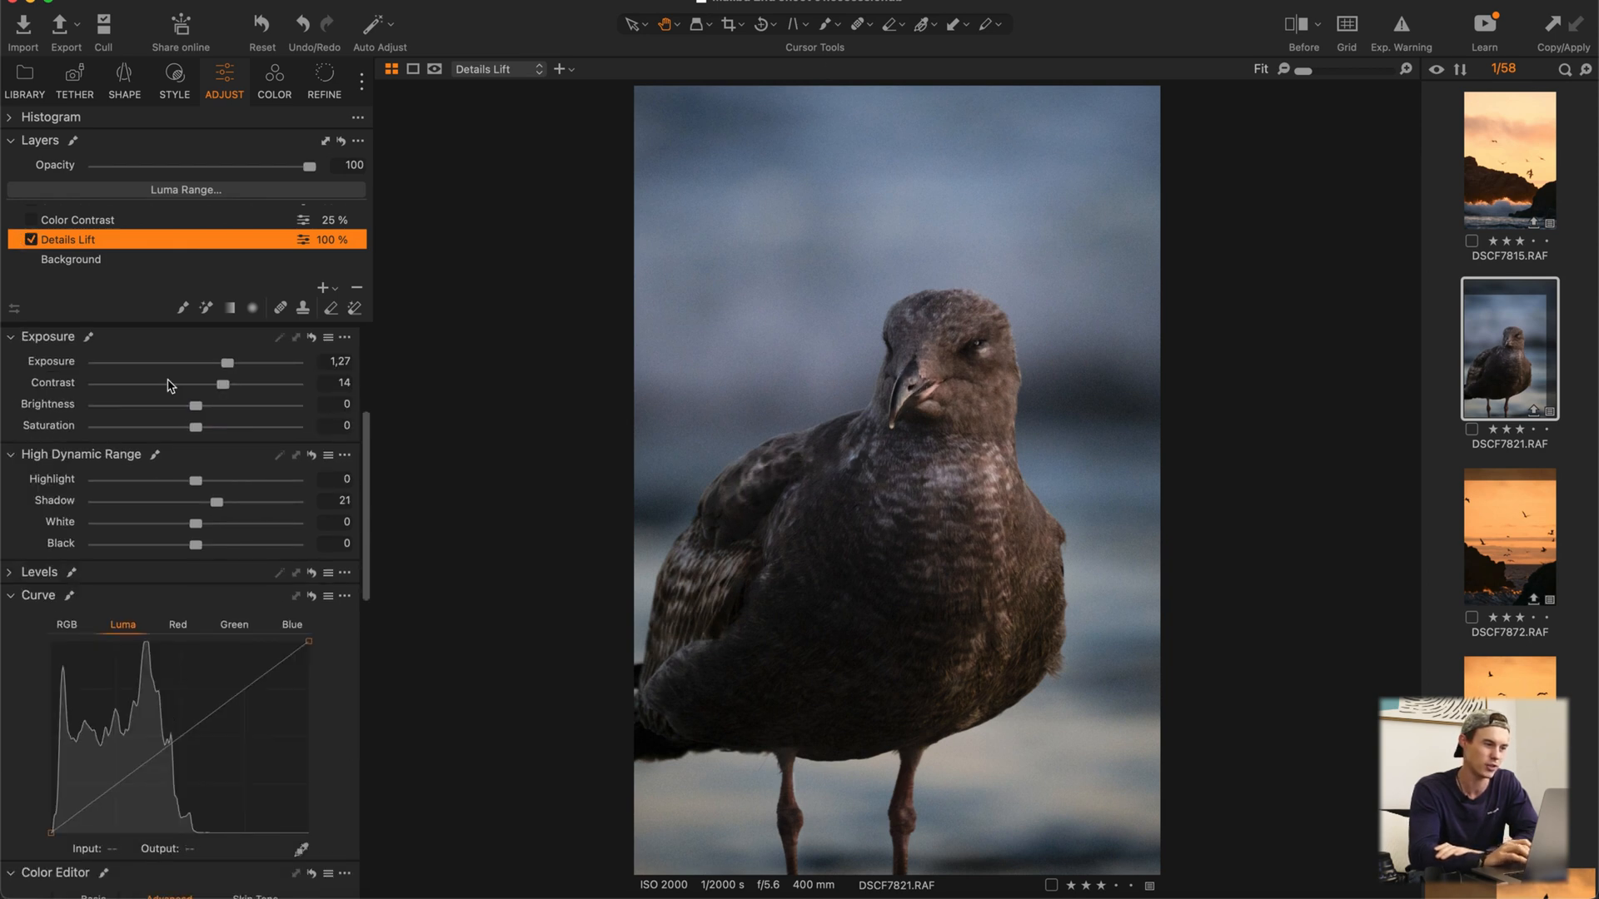
{"action": "scroll", "coordinate": [170, 385], "scroll_direction": "up", "scroll_amount": 7}
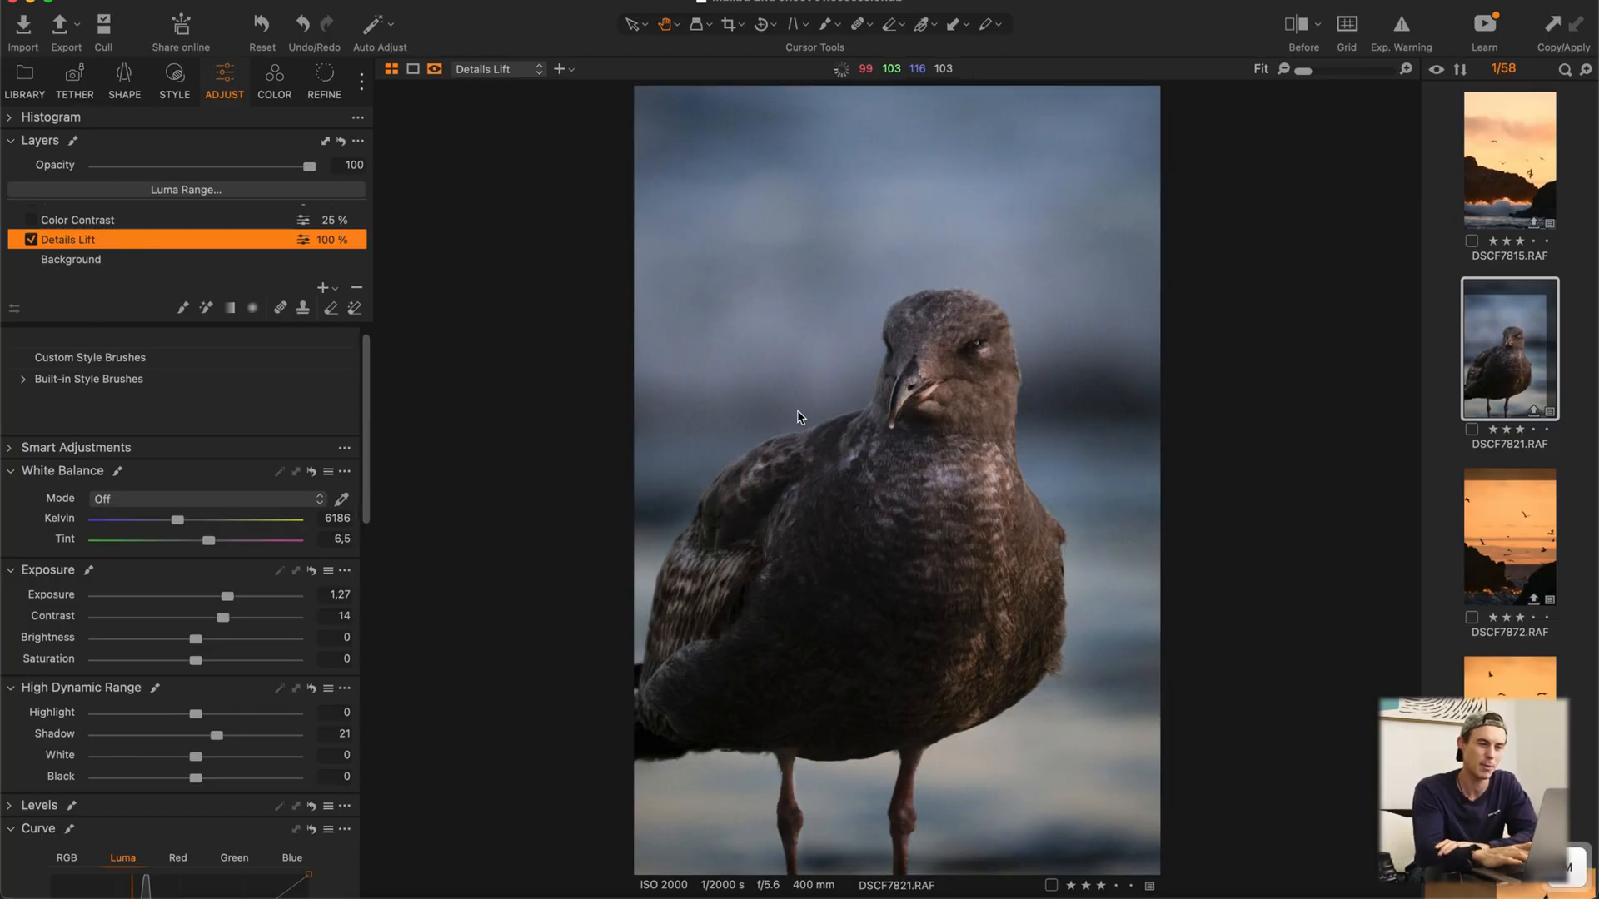
{"action": "key", "text": "m"}
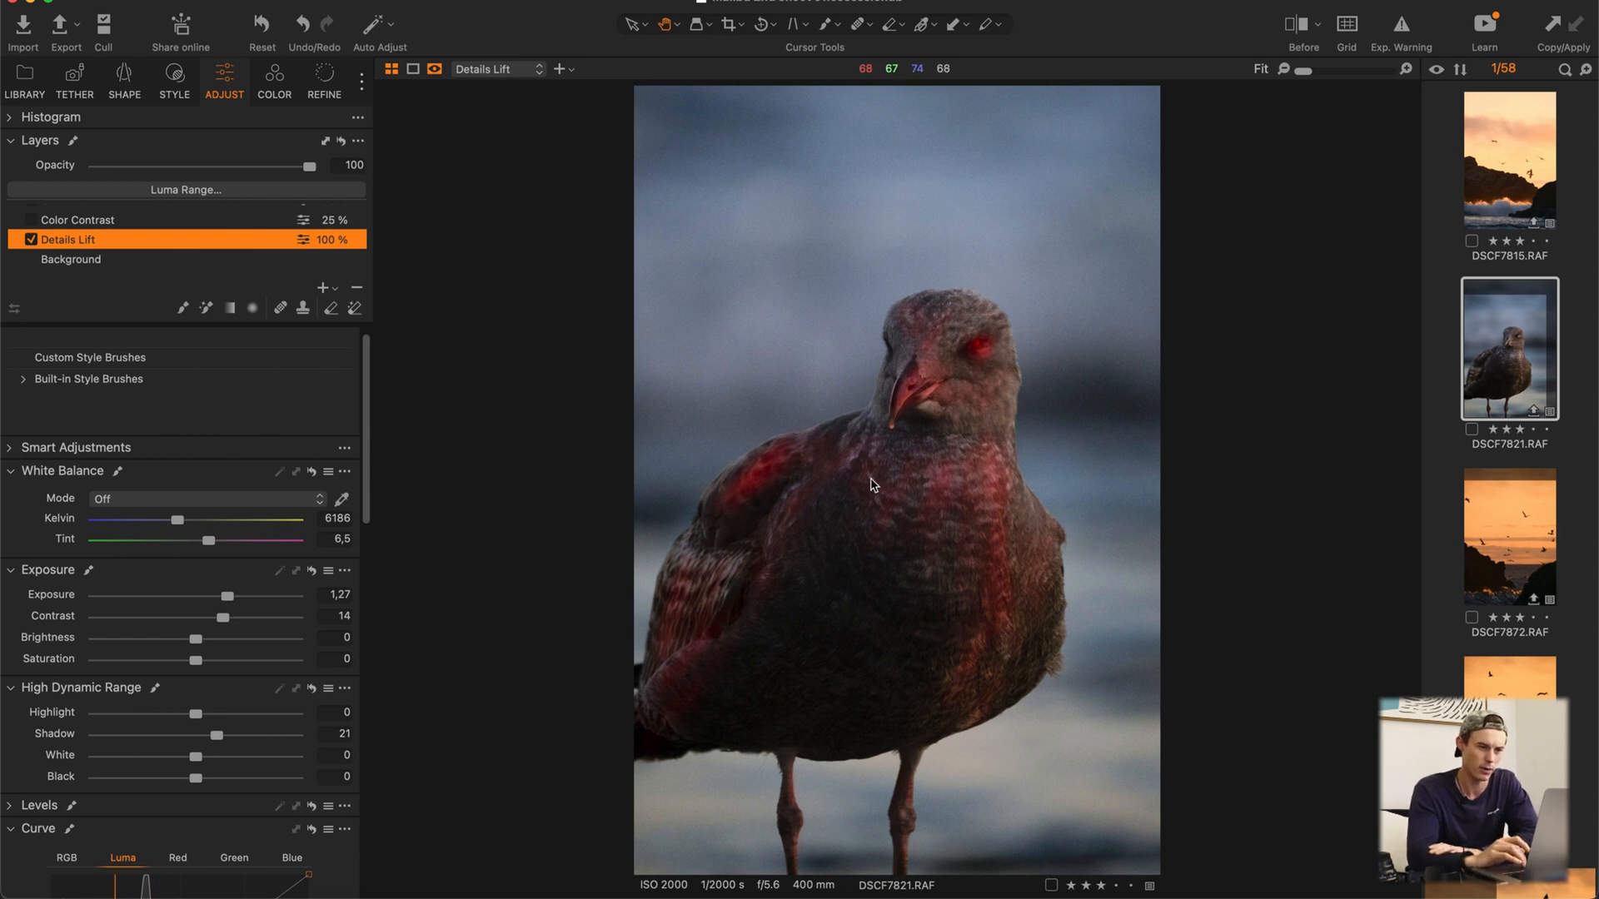
{"action": "key", "text": "m"}
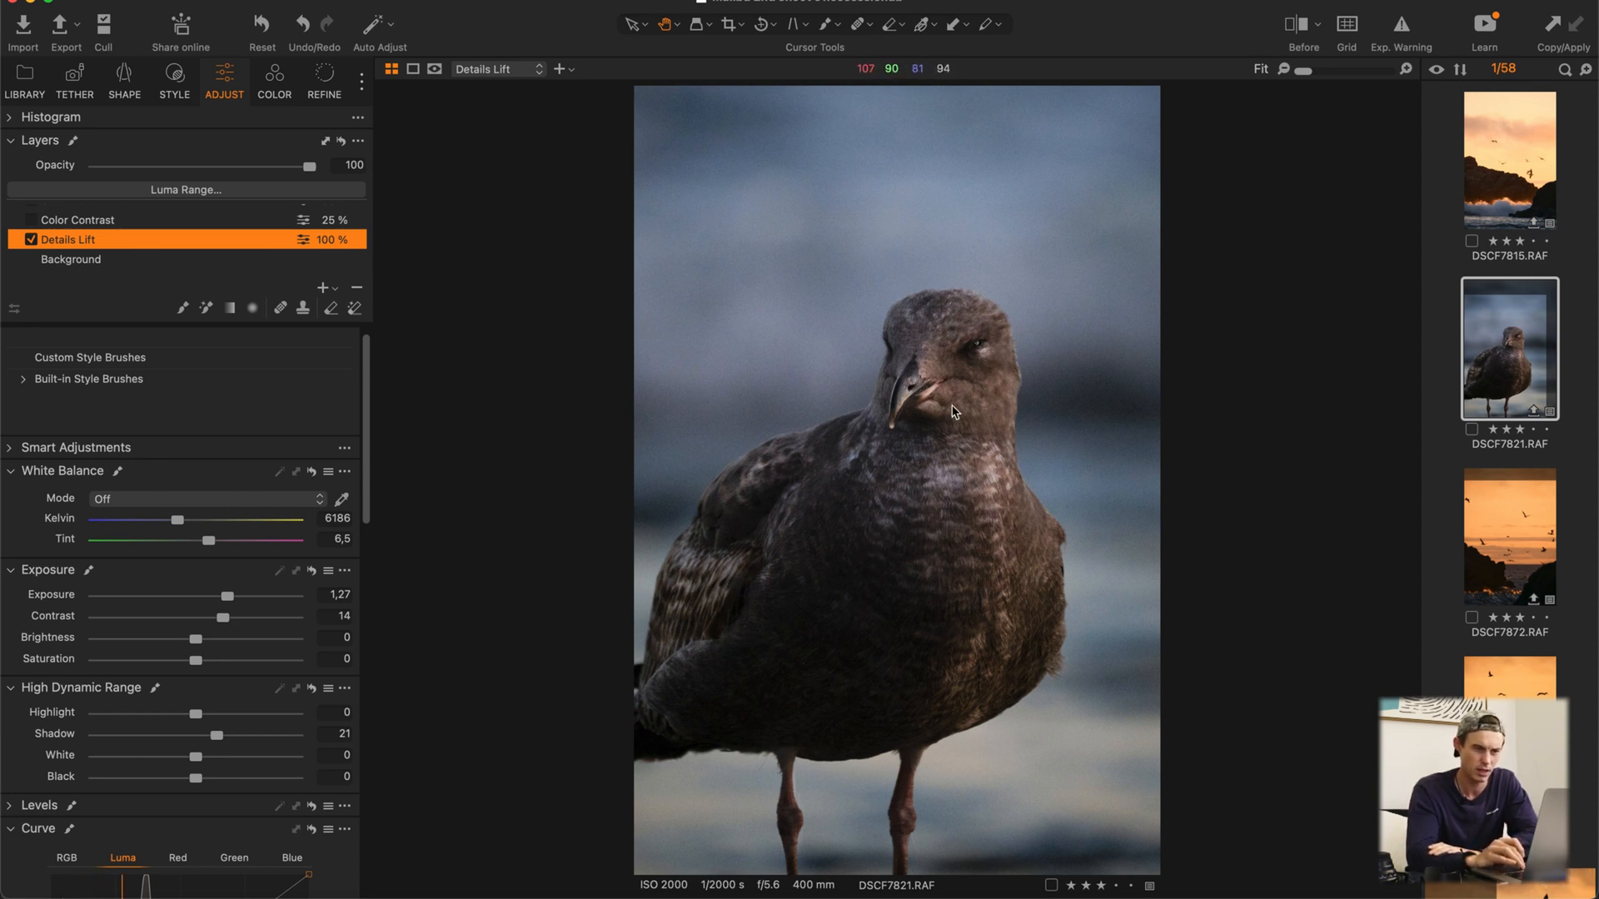
{"action": "left_click", "coordinate": [32, 239]}
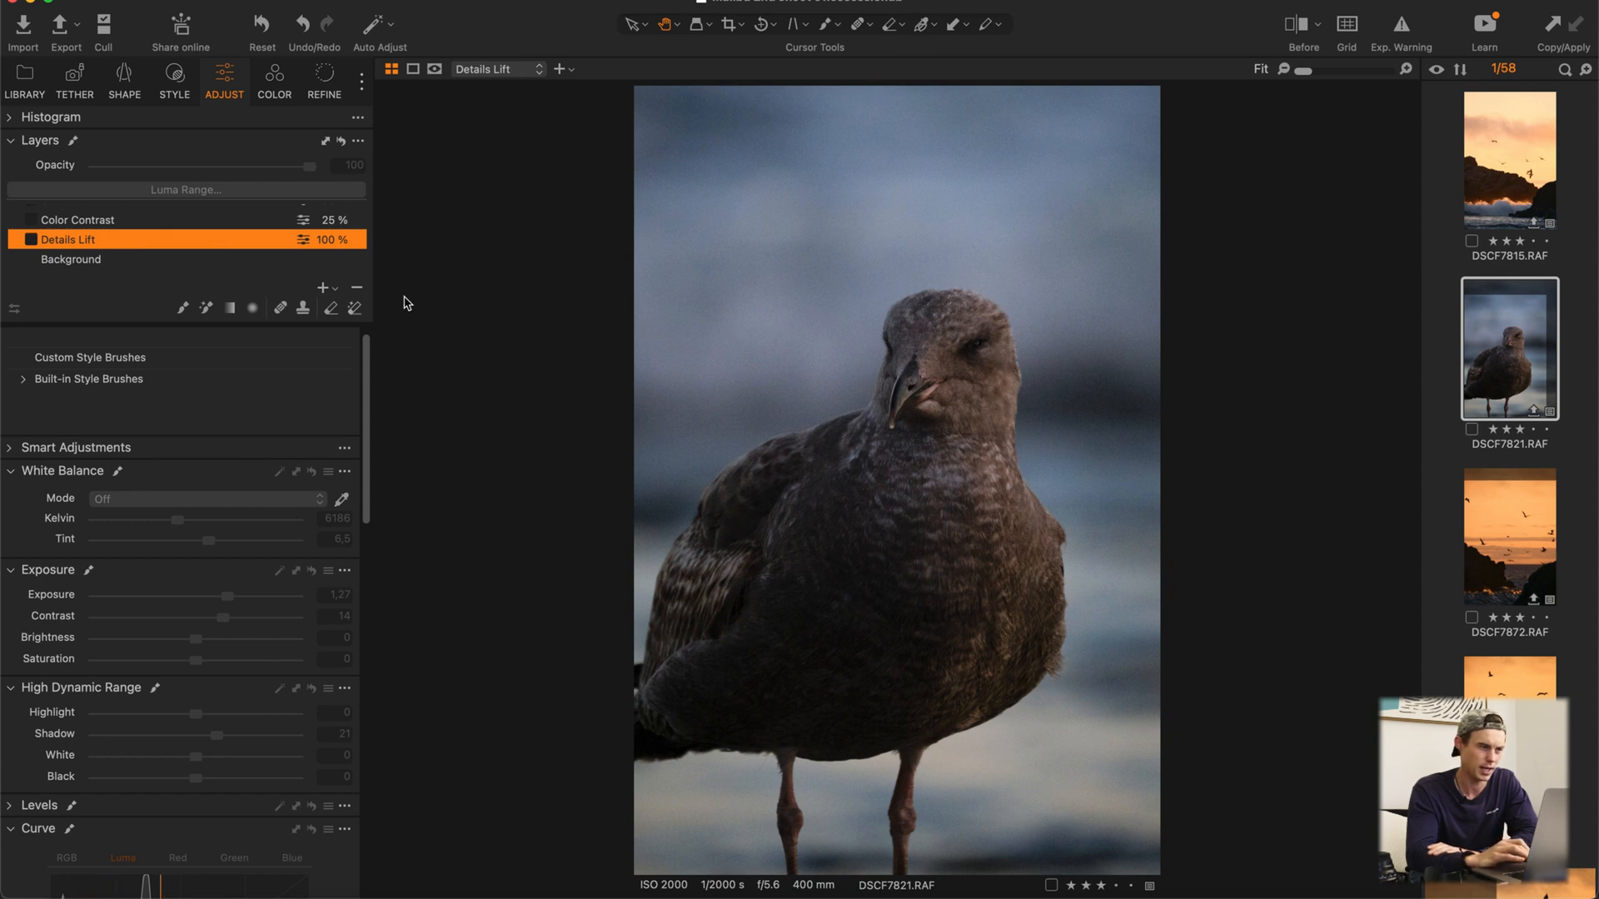
{"action": "left_click", "coordinate": [31, 240]}
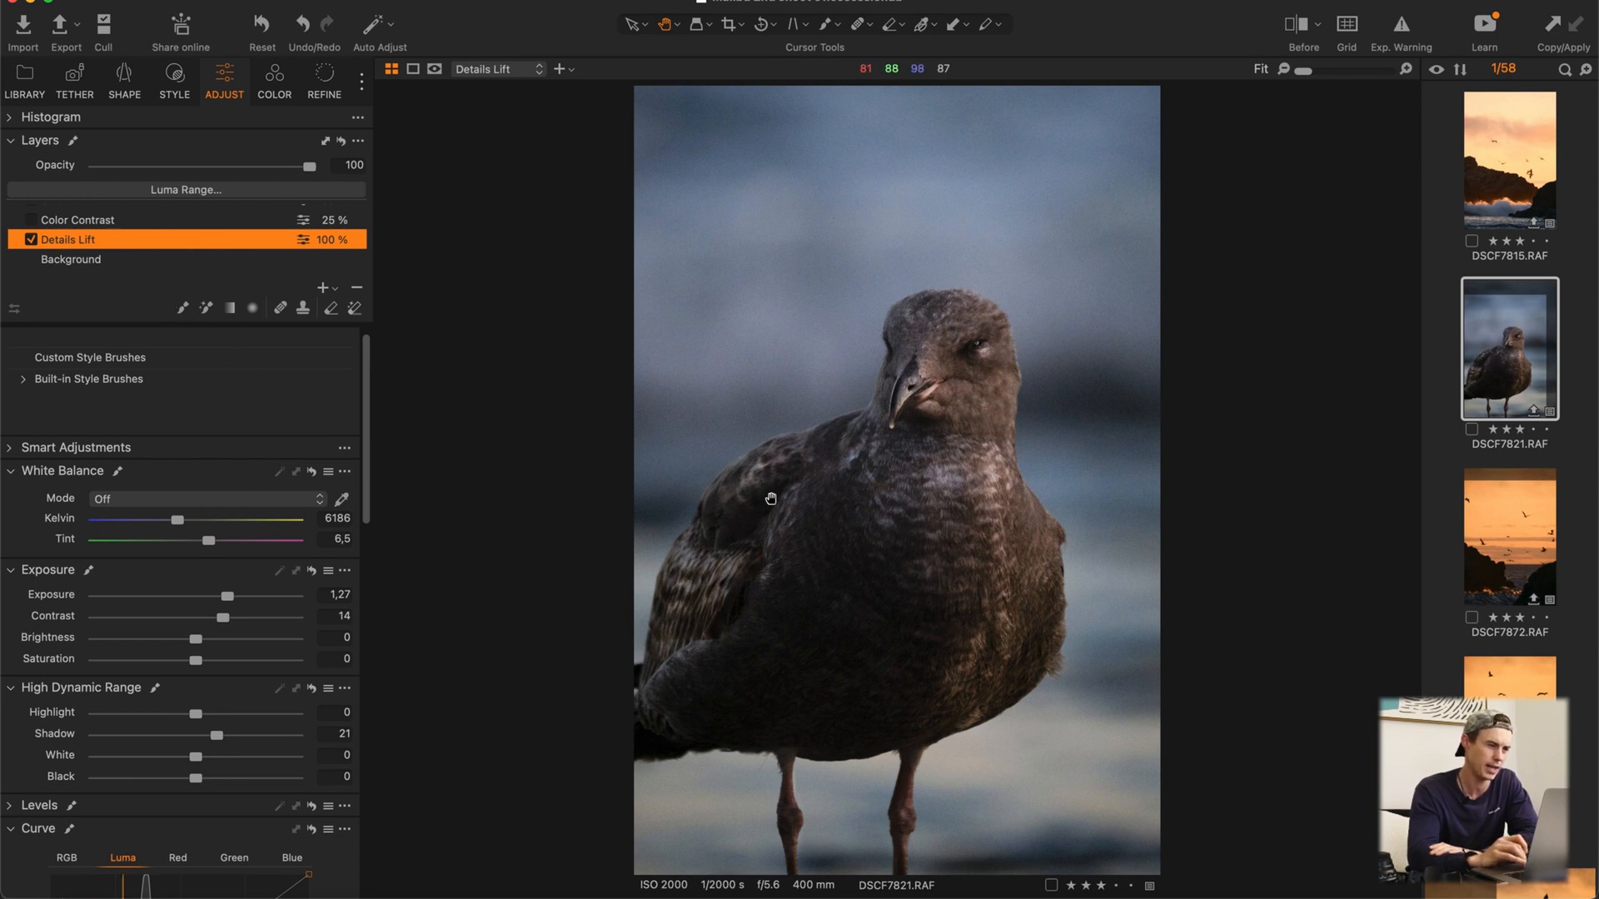
Step: Activate the mask brush for the Details Lift layer and reduce its brush size
{"action": "left_click", "coordinate": [182, 308]}
{"action": "right_click", "coordinate": [864, 559]}
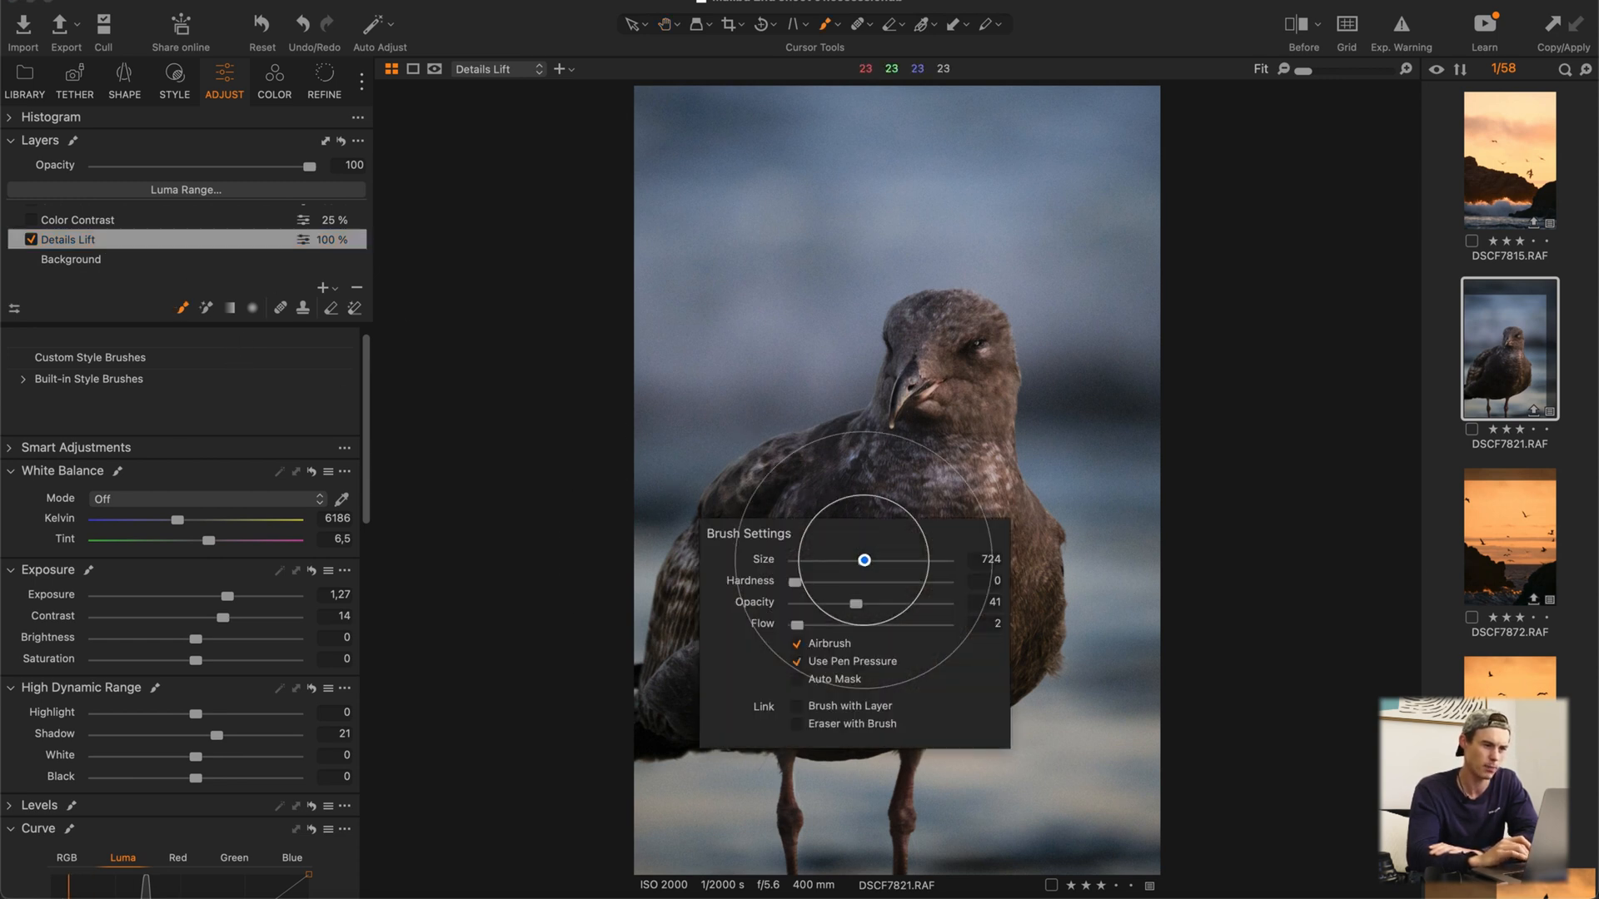
{"action": "left_click_drag", "start_coordinate": [864, 559], "coordinate": [837, 560]}
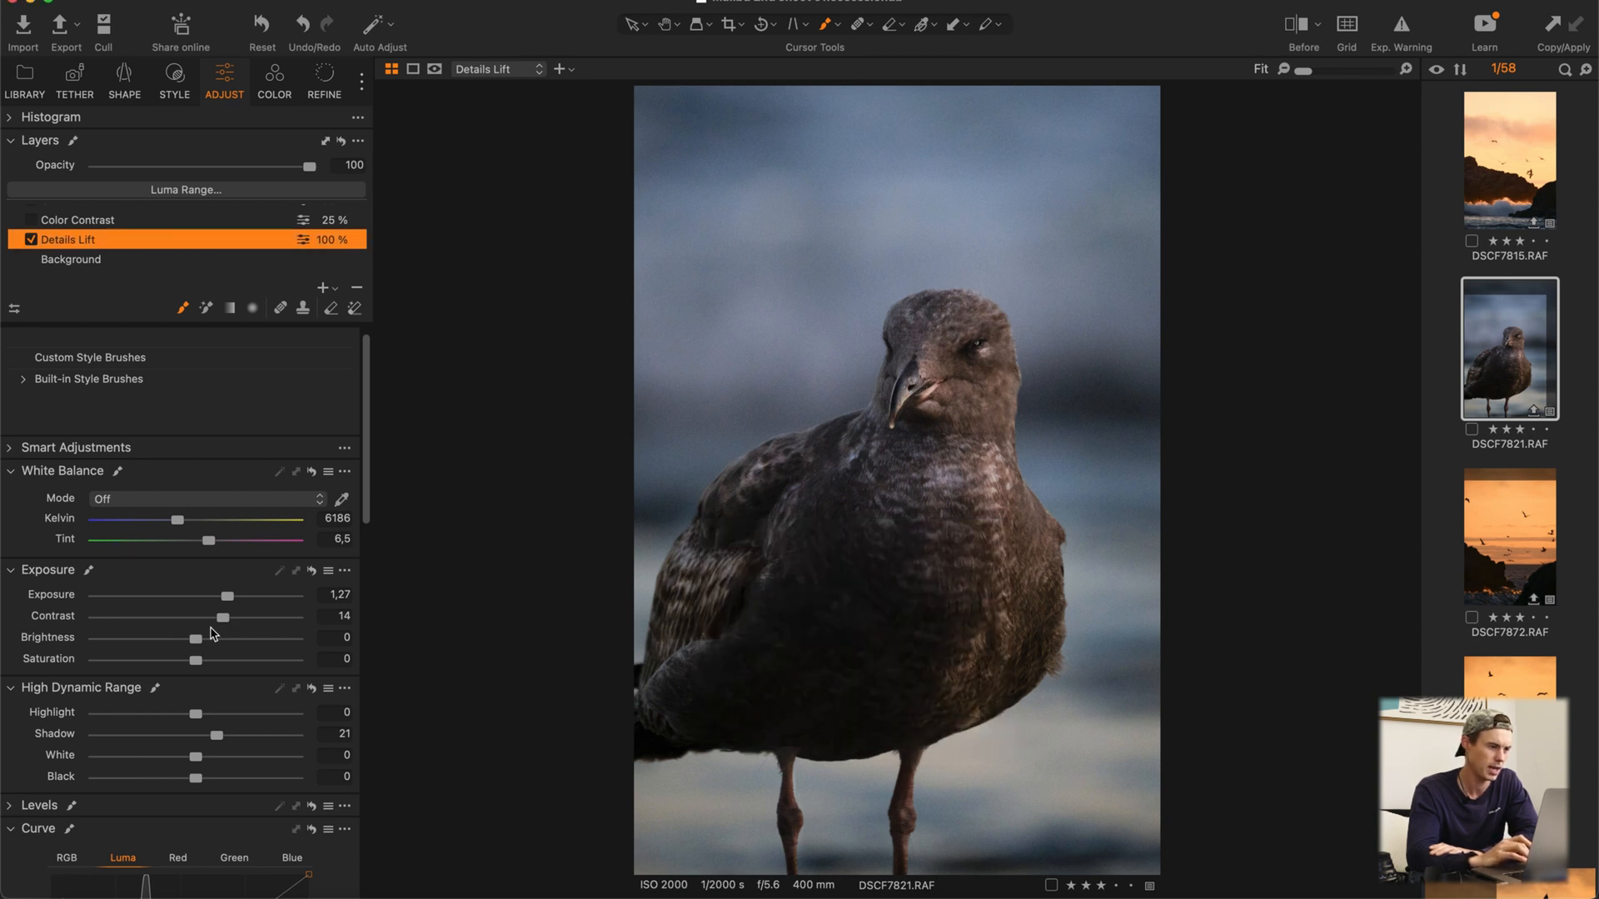
Step: Set the Details Lift layer's High Dynamic Range Shadow to 26
{"action": "scroll", "coordinate": [212, 633], "scroll_direction": "down", "scroll_amount": 1}
{"action": "scroll", "coordinate": [217, 637], "scroll_direction": "down", "scroll_amount": 1}
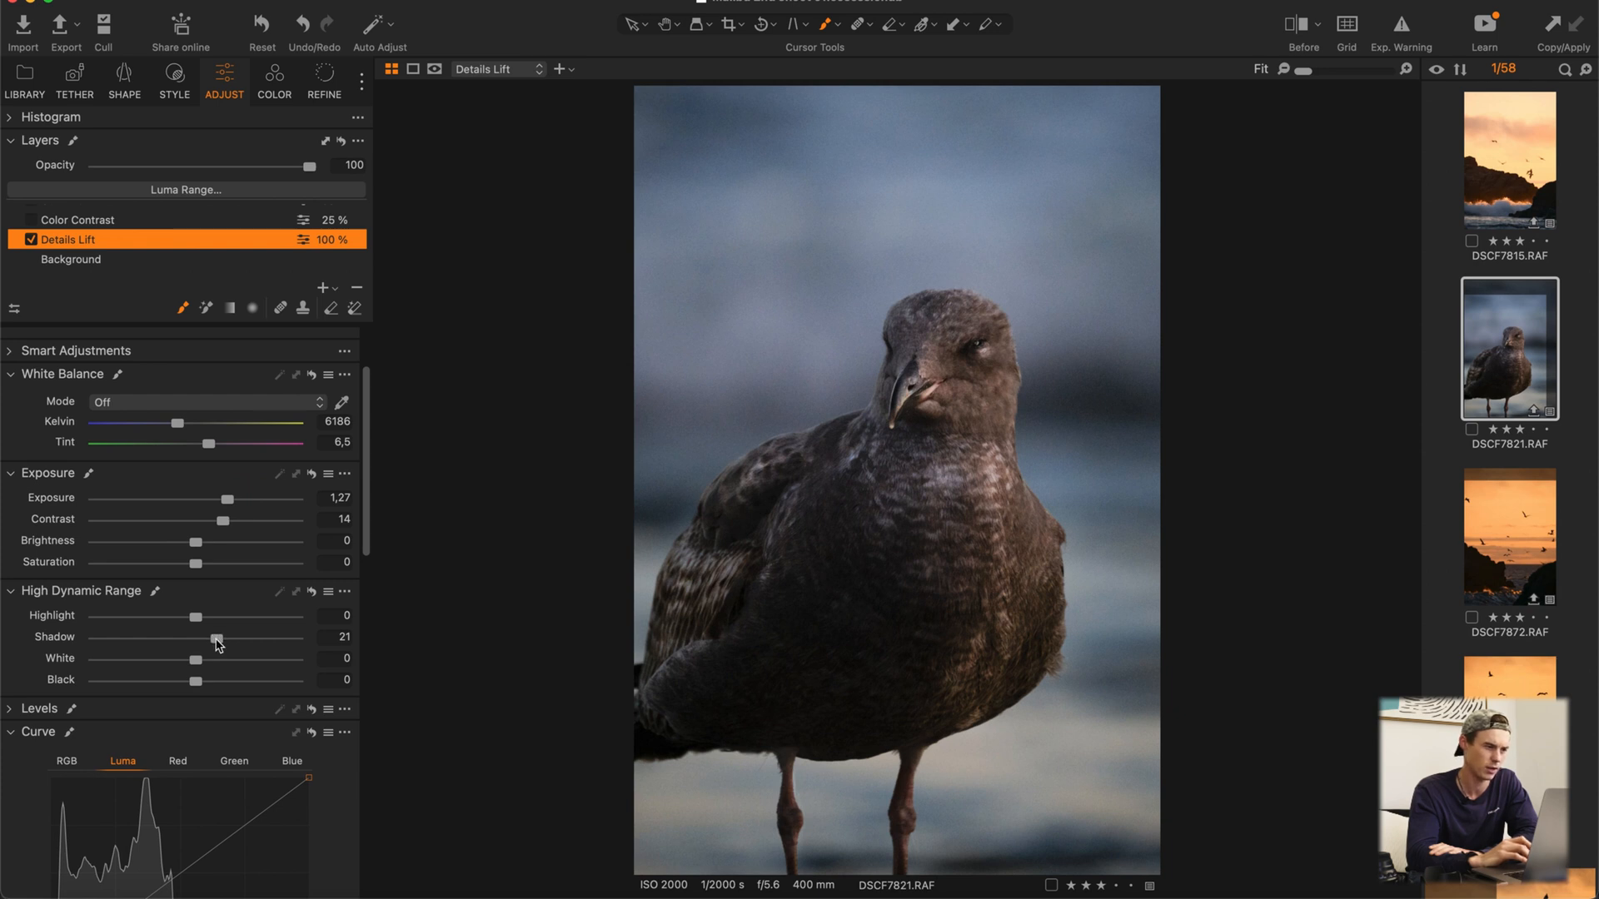
{"action": "left_click_drag", "start_coordinate": [218, 640], "coordinate": [222, 644]}
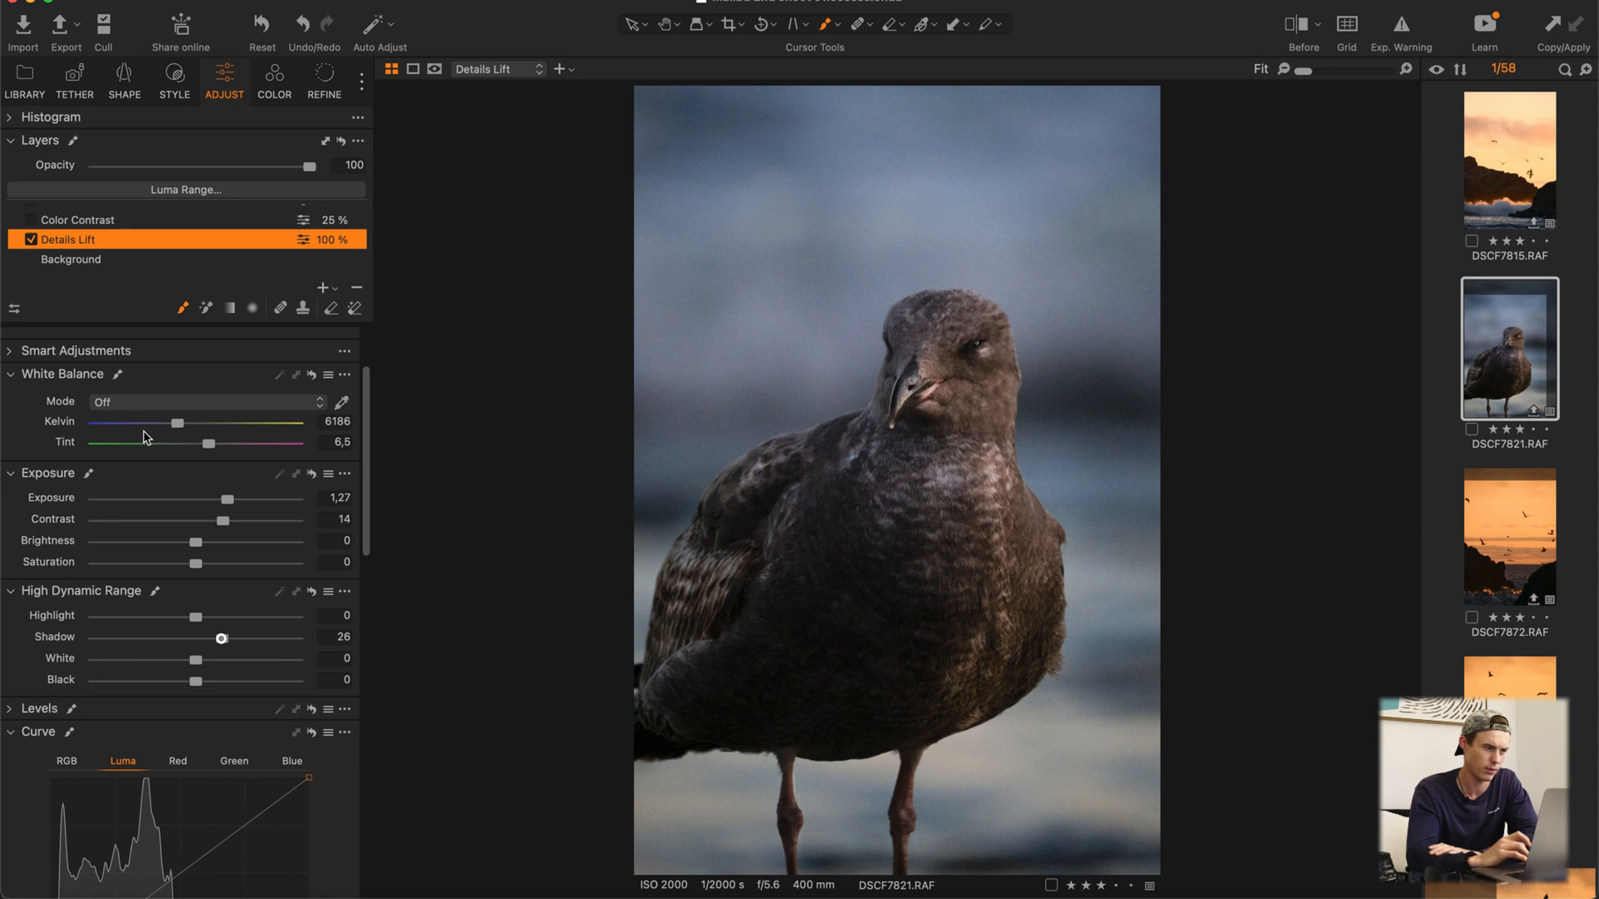
Step: Check the Details Lift layer's remaining adjustments and display its mask over the bird briefly to examine the coverage
{"action": "scroll", "coordinate": [142, 533], "scroll_direction": "down", "scroll_amount": 5}
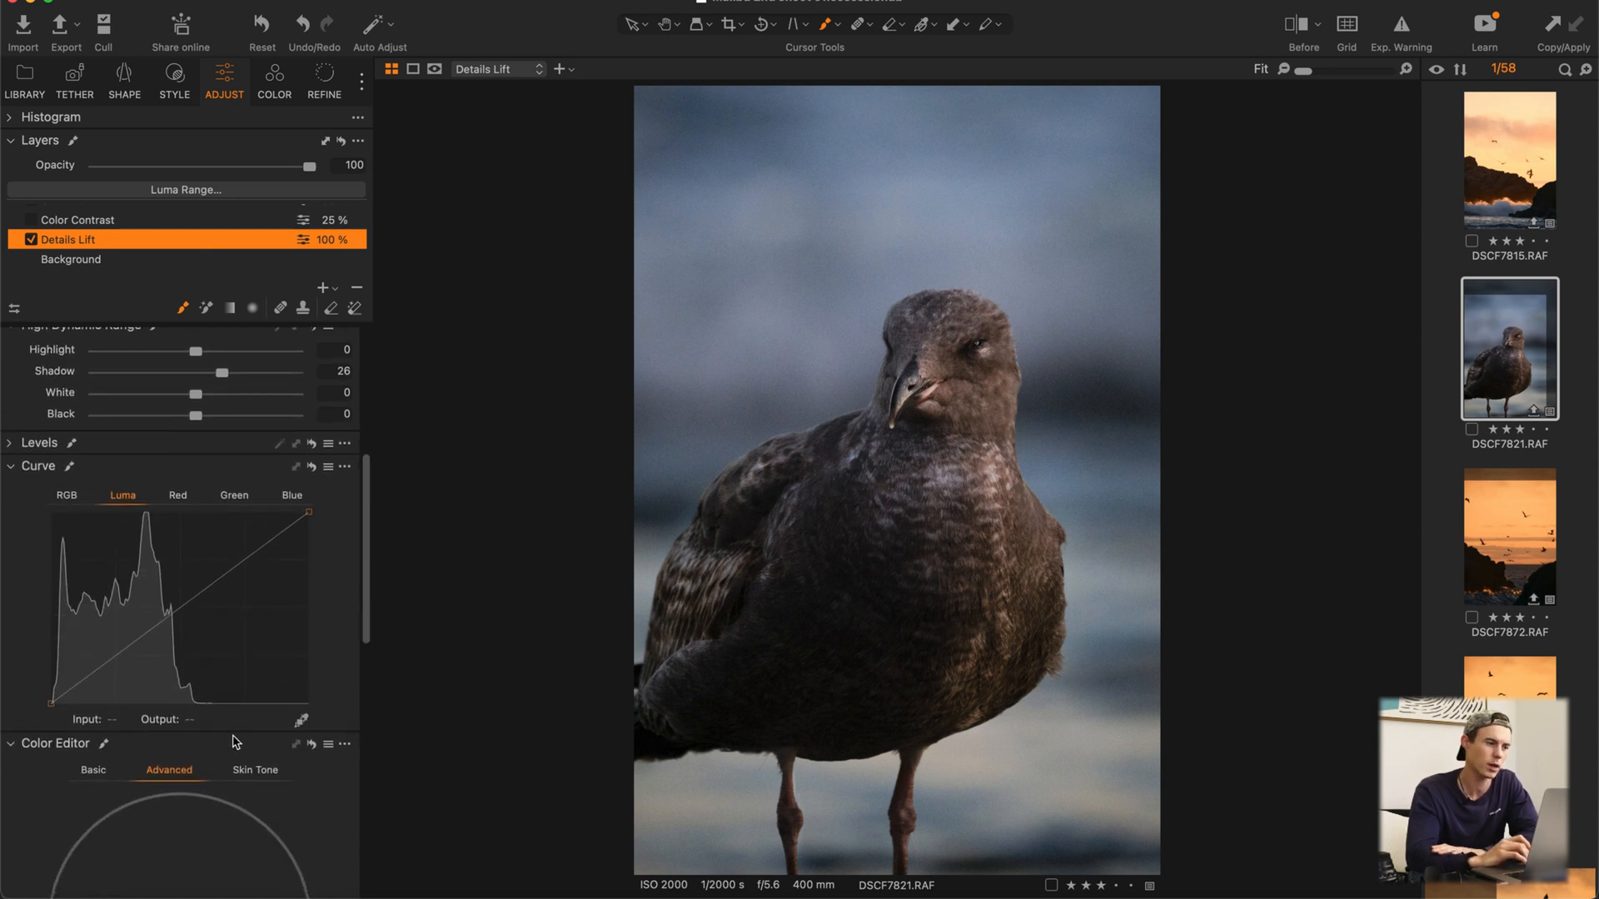
{"action": "scroll", "coordinate": [236, 741], "scroll_direction": "down", "scroll_amount": 5}
{"action": "scroll", "coordinate": [235, 741], "scroll_direction": "up", "scroll_amount": 10}
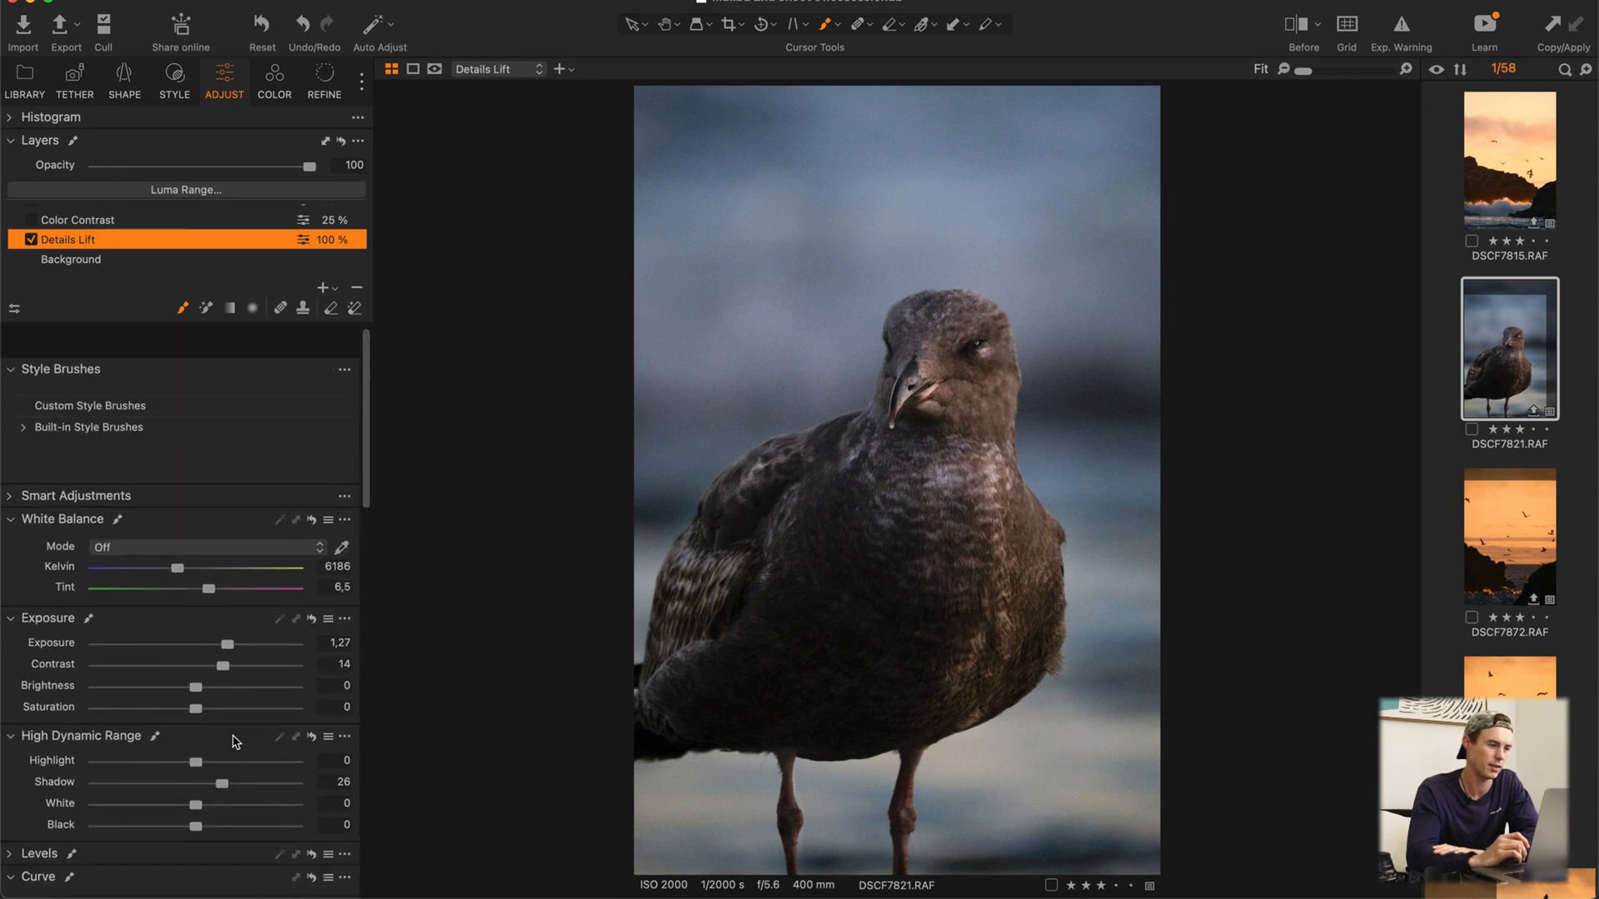
{"action": "scroll", "coordinate": [236, 741], "scroll_direction": "down", "scroll_amount": 1}
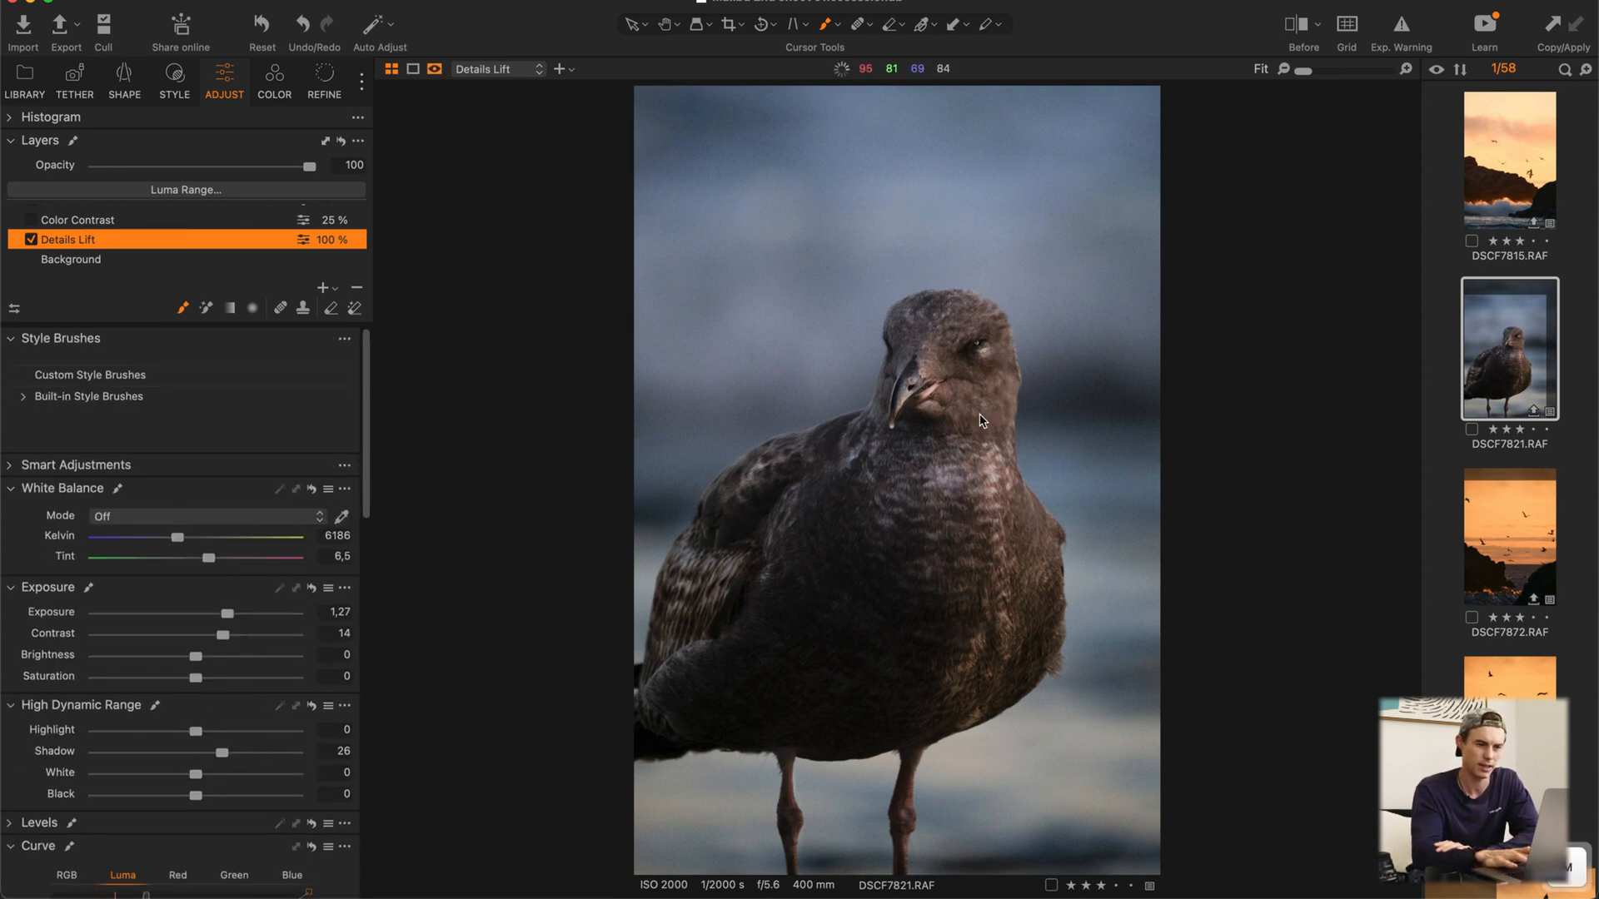
{"action": "key", "text": "m"}
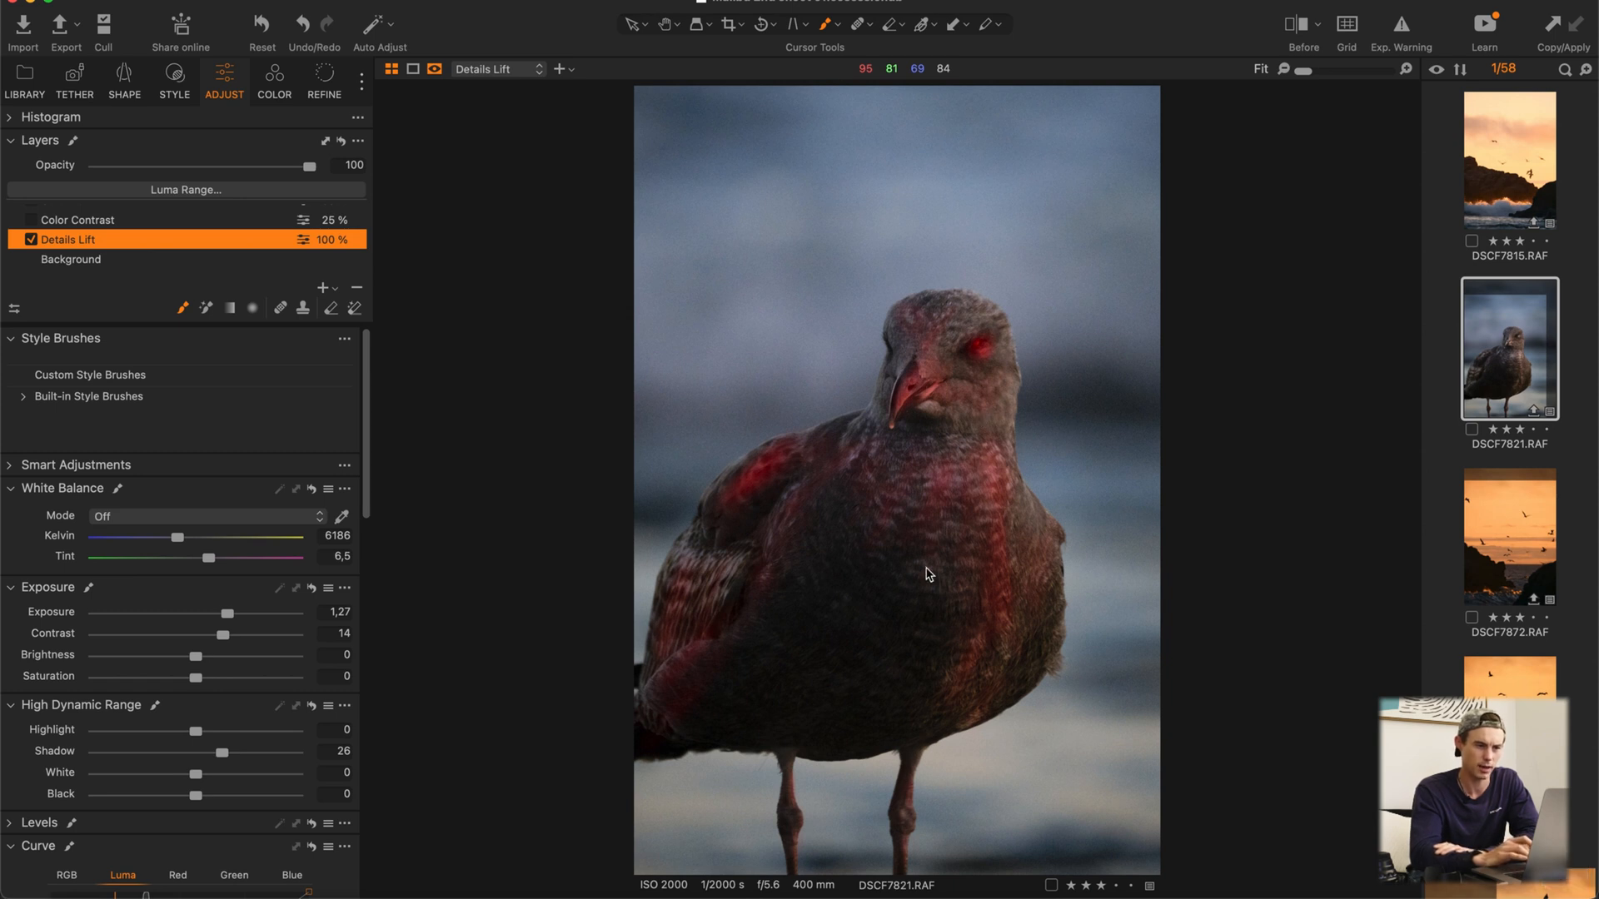
{"action": "key", "text": "m"}
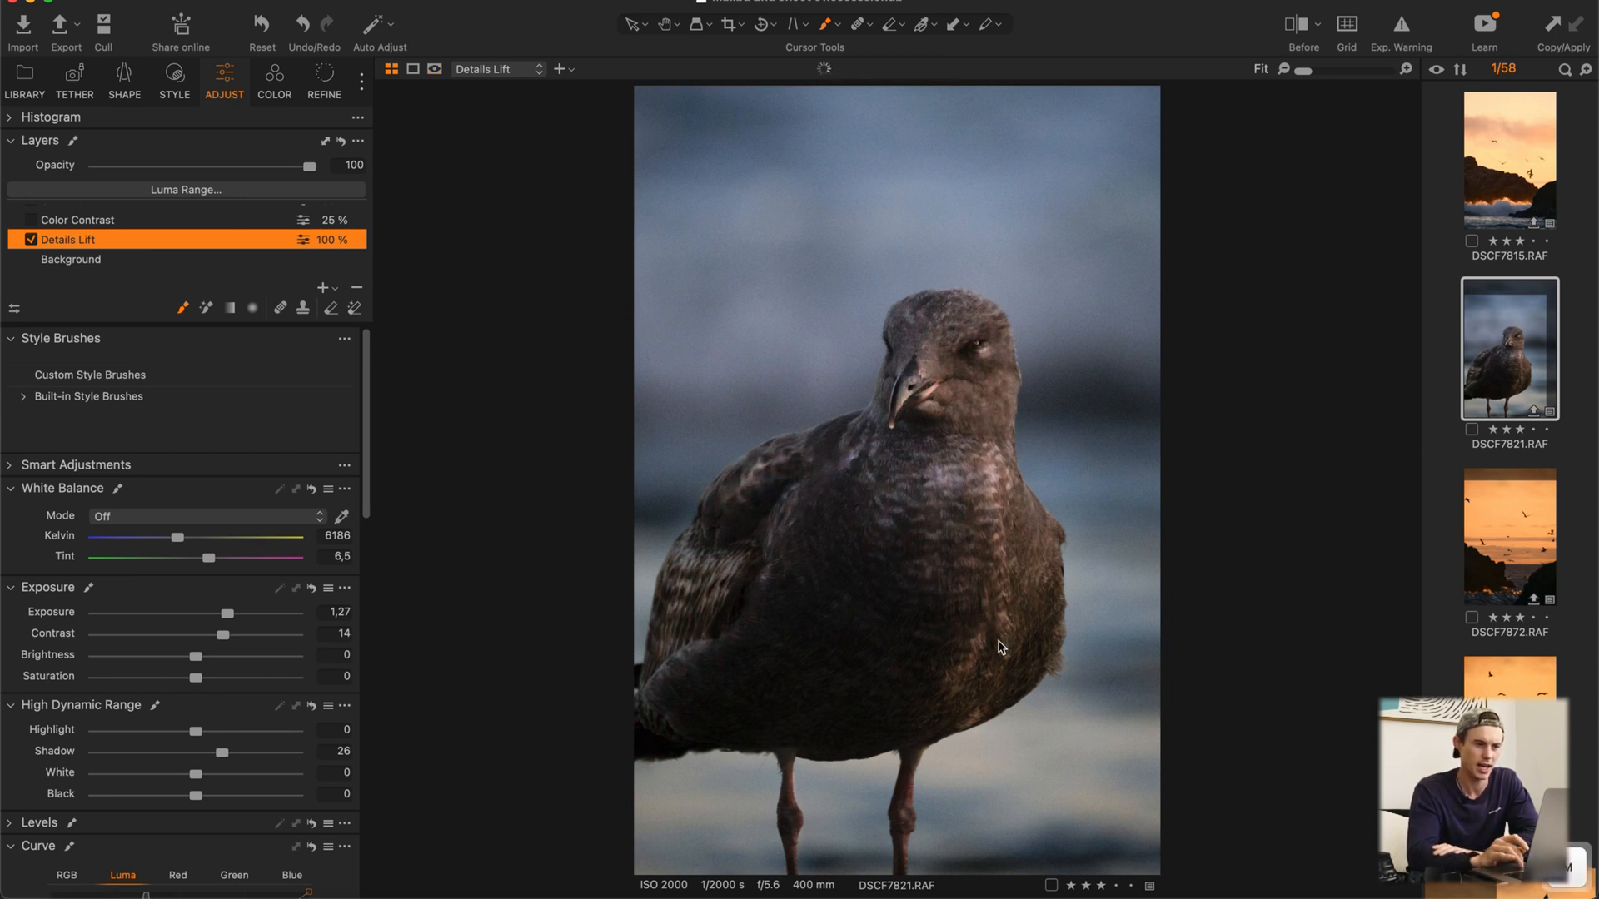
Step: Inspect the bird's head up close and compare the whole photo with the Details Lift layer off and on
{"action": "scroll", "coordinate": [978, 337], "scroll_direction": "up", "scroll_amount": 2}
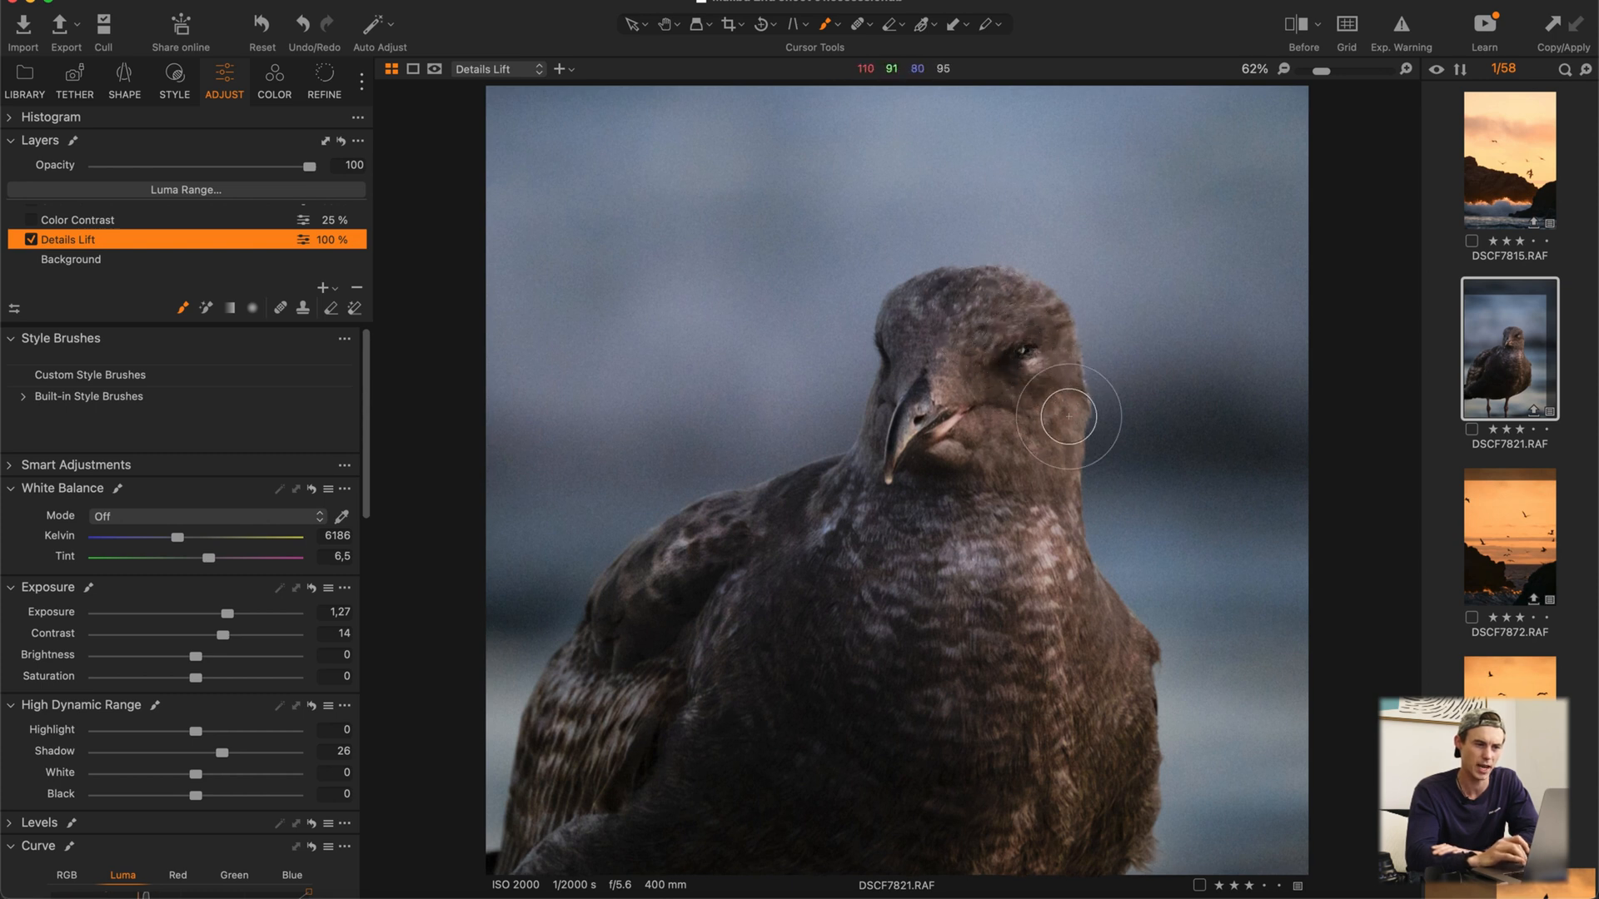
{"action": "scroll", "coordinate": [897, 471], "scroll_direction": "down", "scroll_amount": 2}
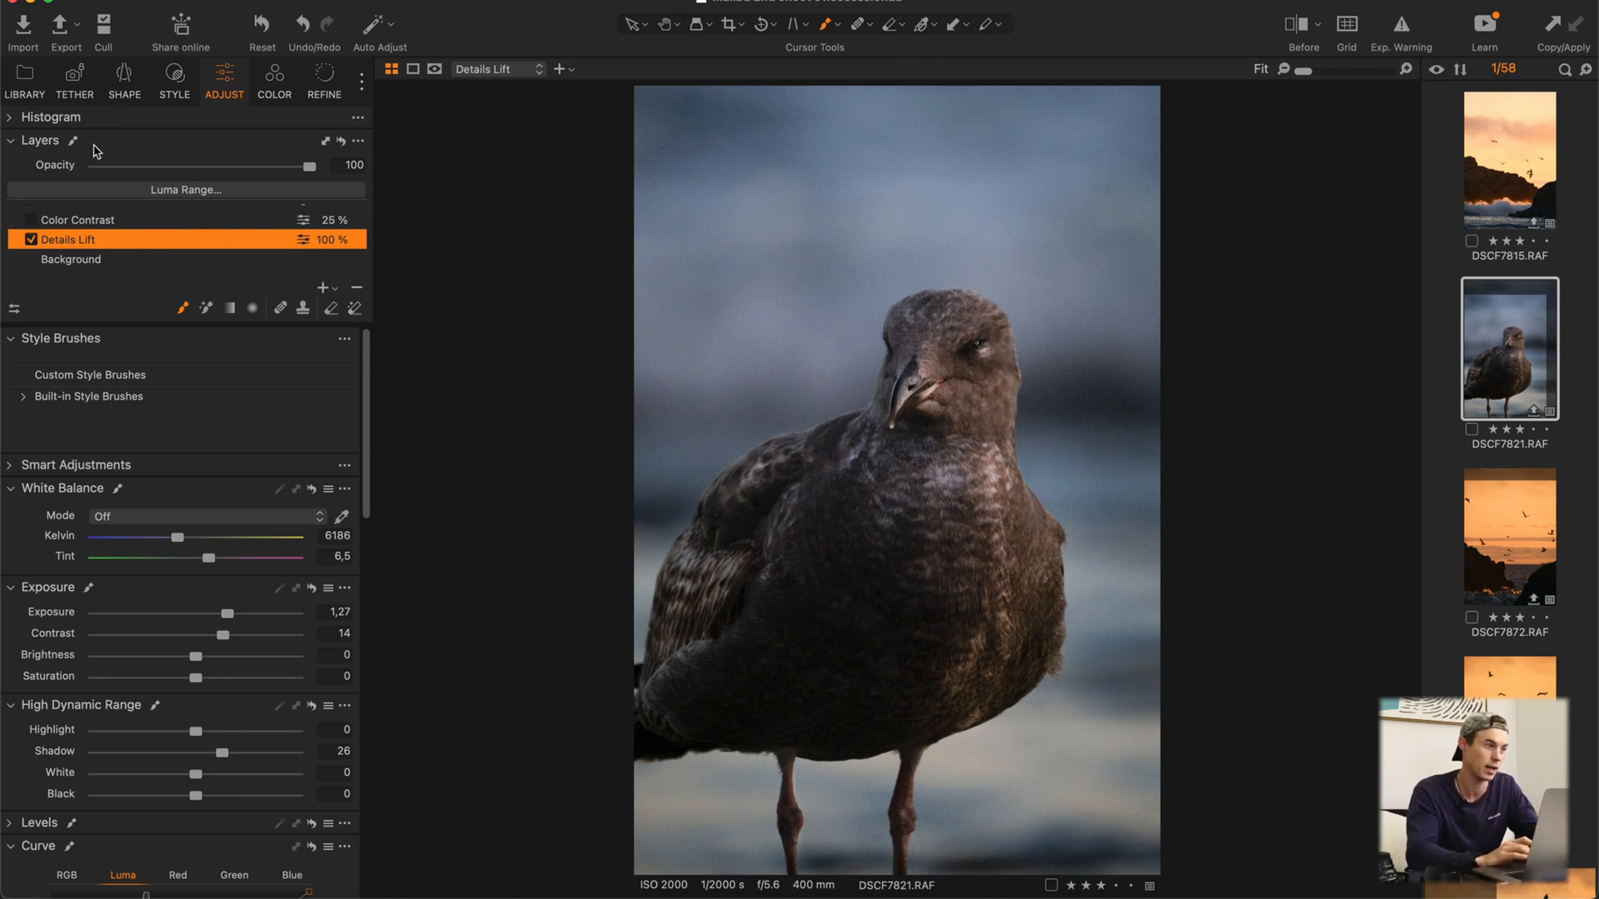
{"action": "left_click", "coordinate": [31, 241]}
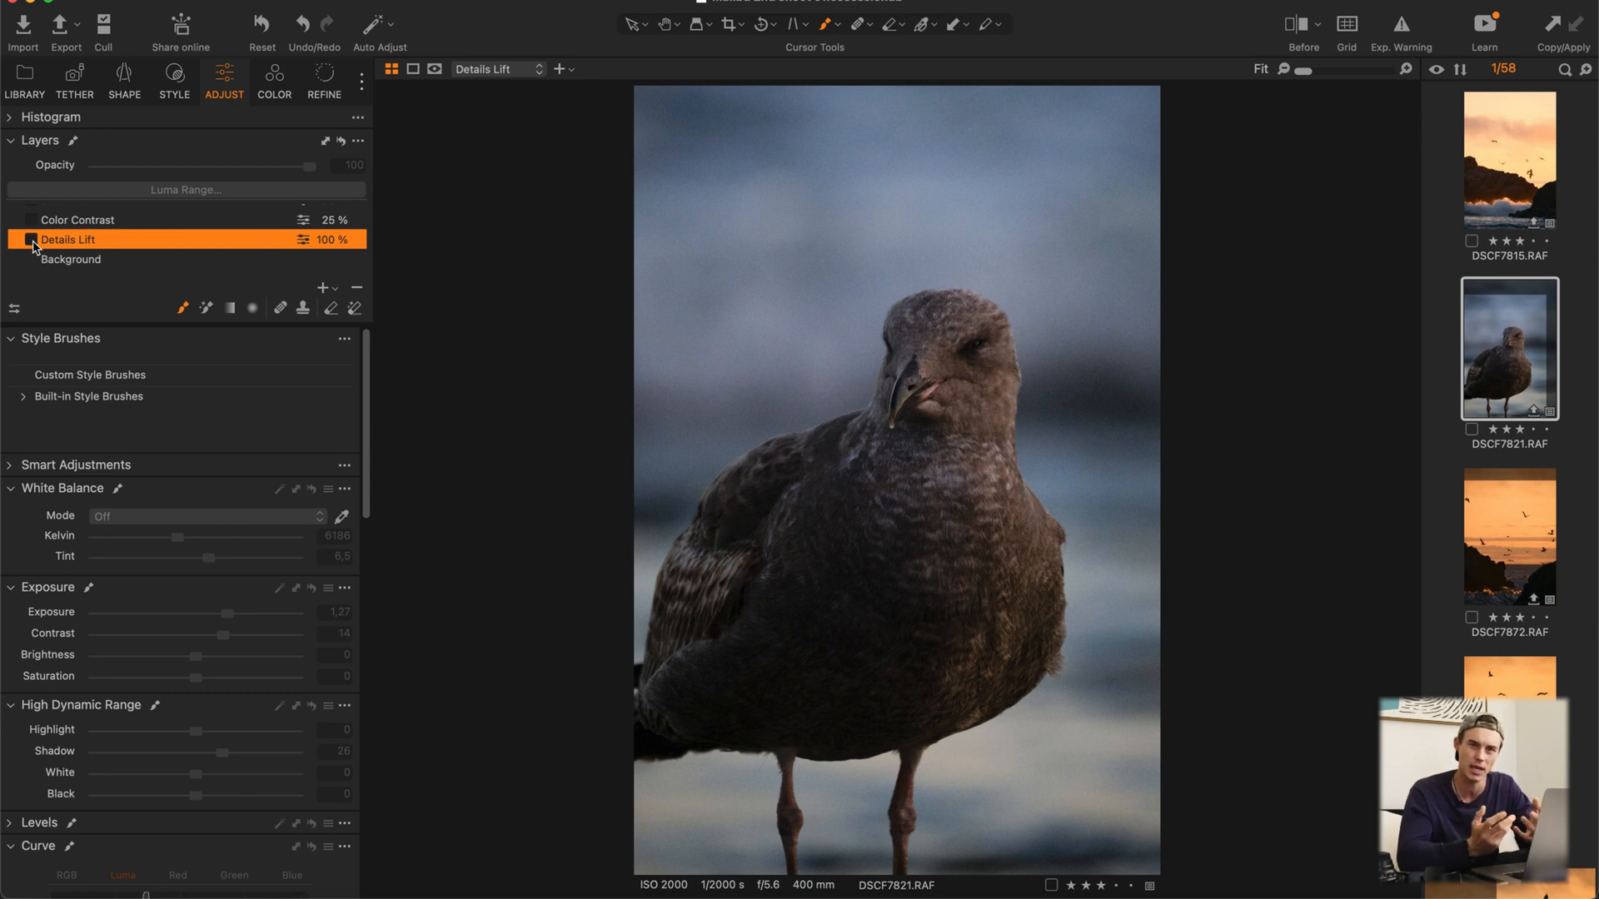
{"action": "left_click", "coordinate": [32, 241]}
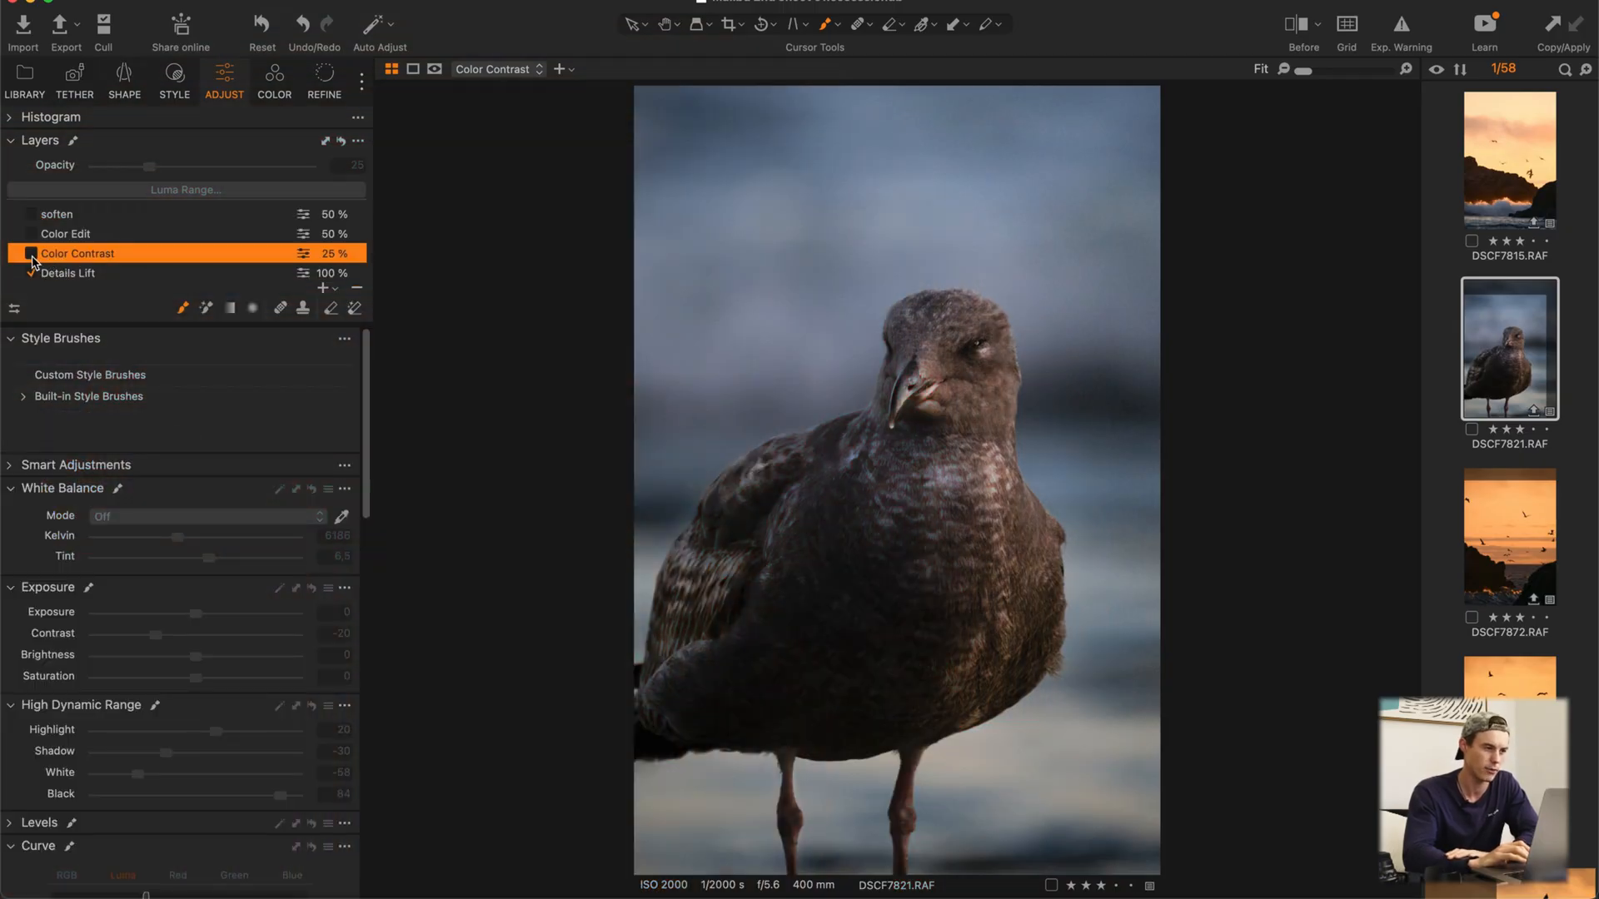
Step: Enable the Color Contrast layer and keep it selected after briefly previewing the Color Edit layer
{"action": "left_click", "coordinate": [32, 253]}
{"action": "left_click", "coordinate": [140, 237]}
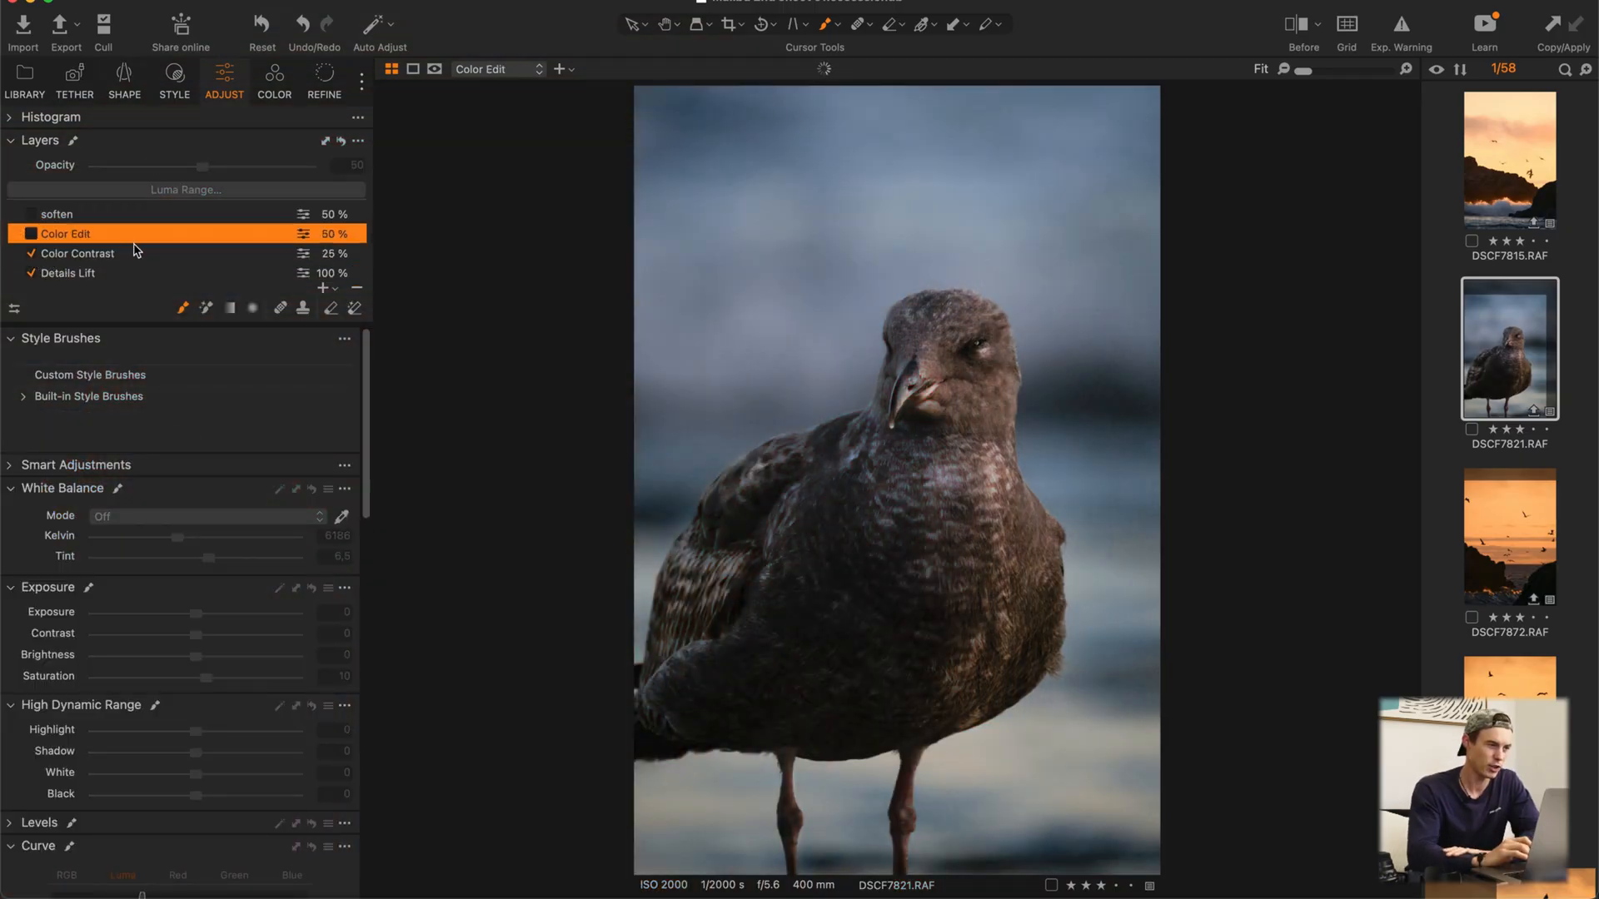
{"action": "left_click", "coordinate": [31, 234]}
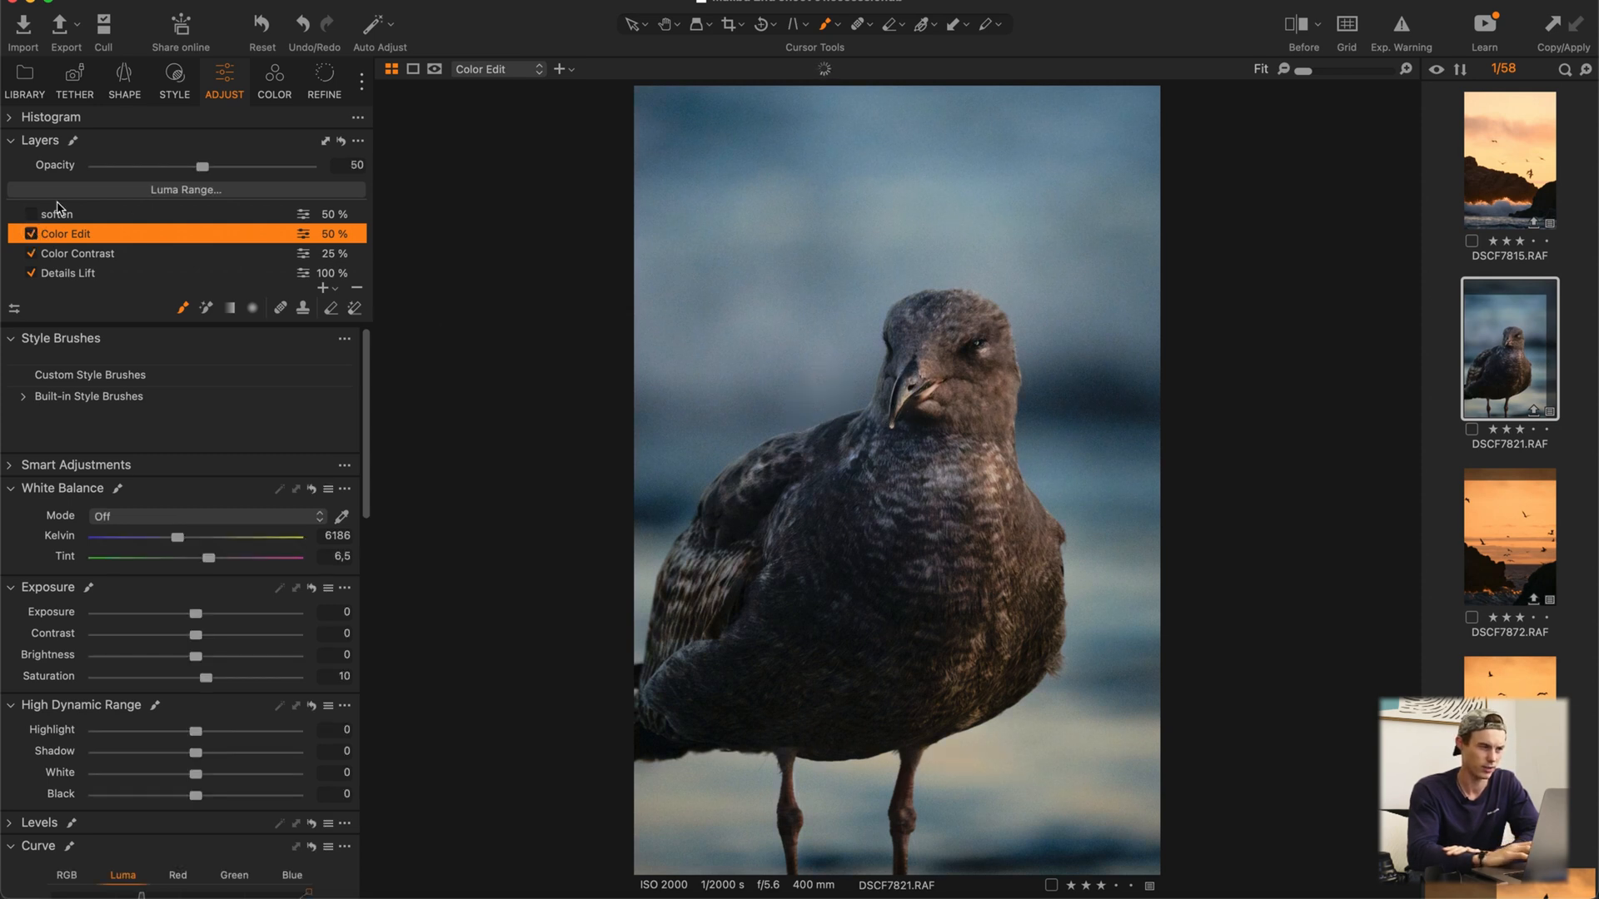
{"action": "left_click", "coordinate": [31, 234]}
{"action": "left_click", "coordinate": [100, 254]}
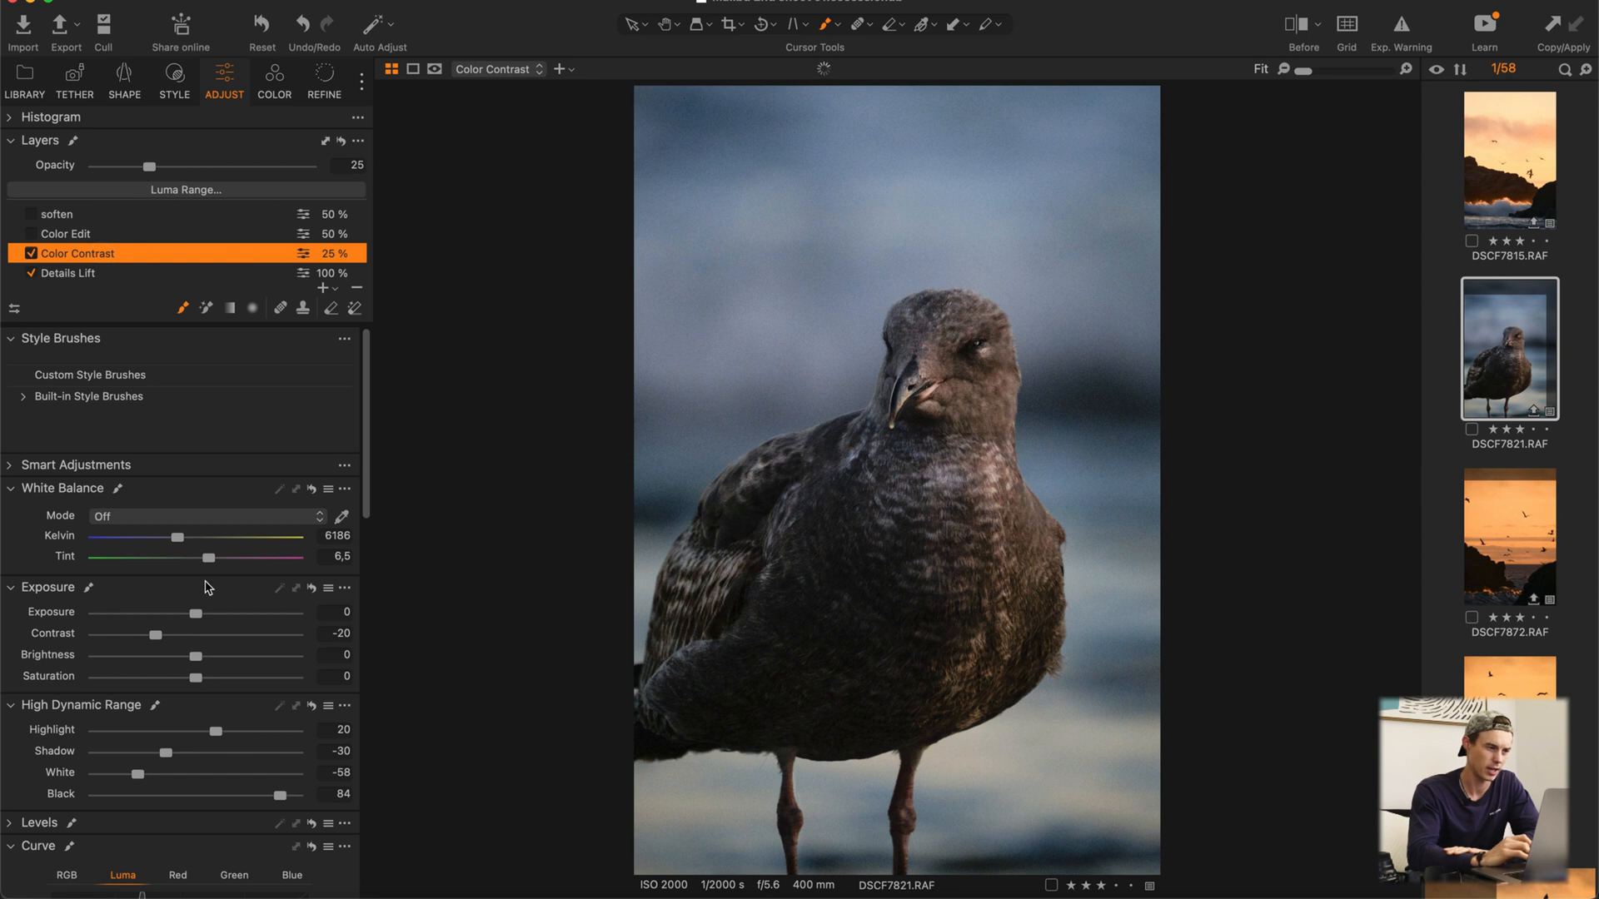
Step: Display the Color Contrast layer's mask briefly and look up the option for adding a new filled adjustment layer
{"action": "scroll", "coordinate": [220, 713], "scroll_direction": "down", "scroll_amount": 2}
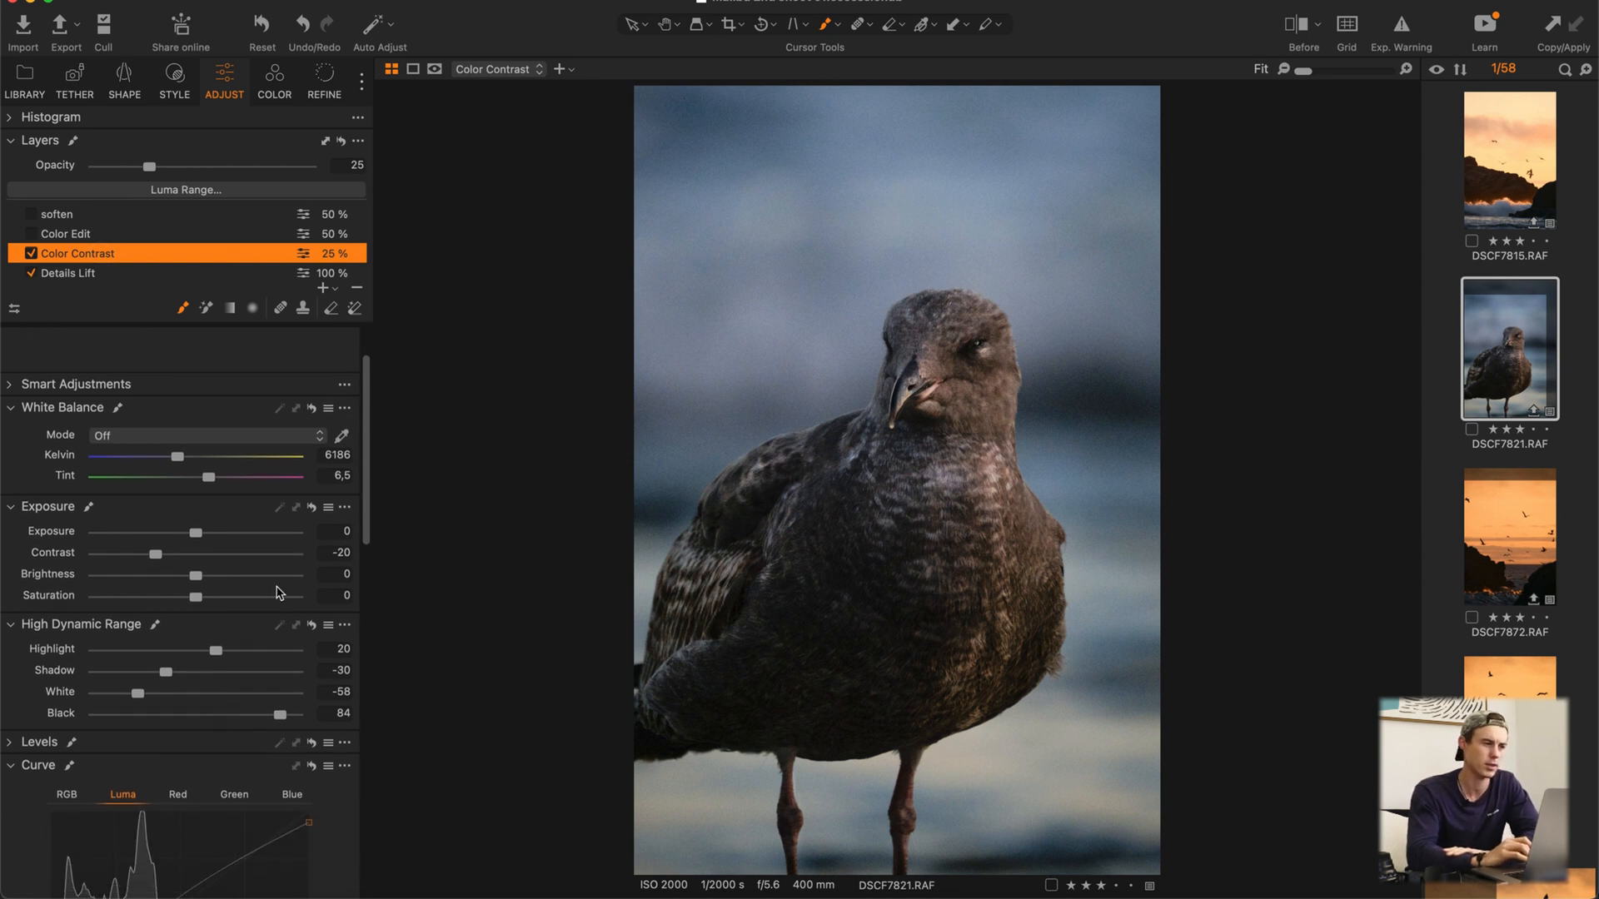
{"action": "key", "text": "m"}
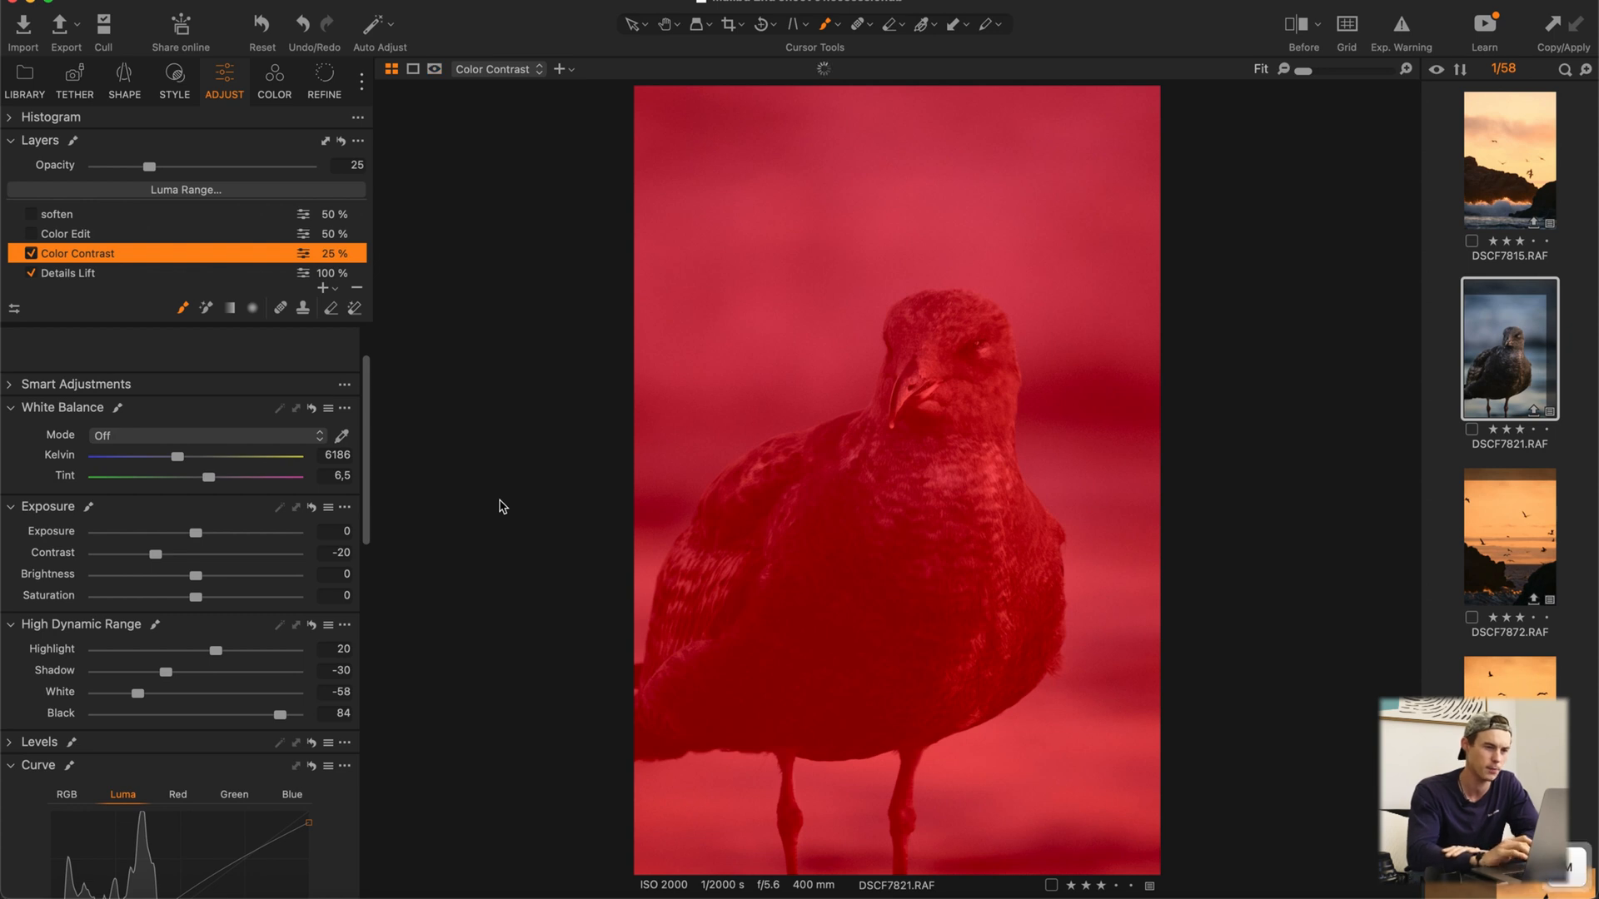
{"action": "key", "text": "m"}
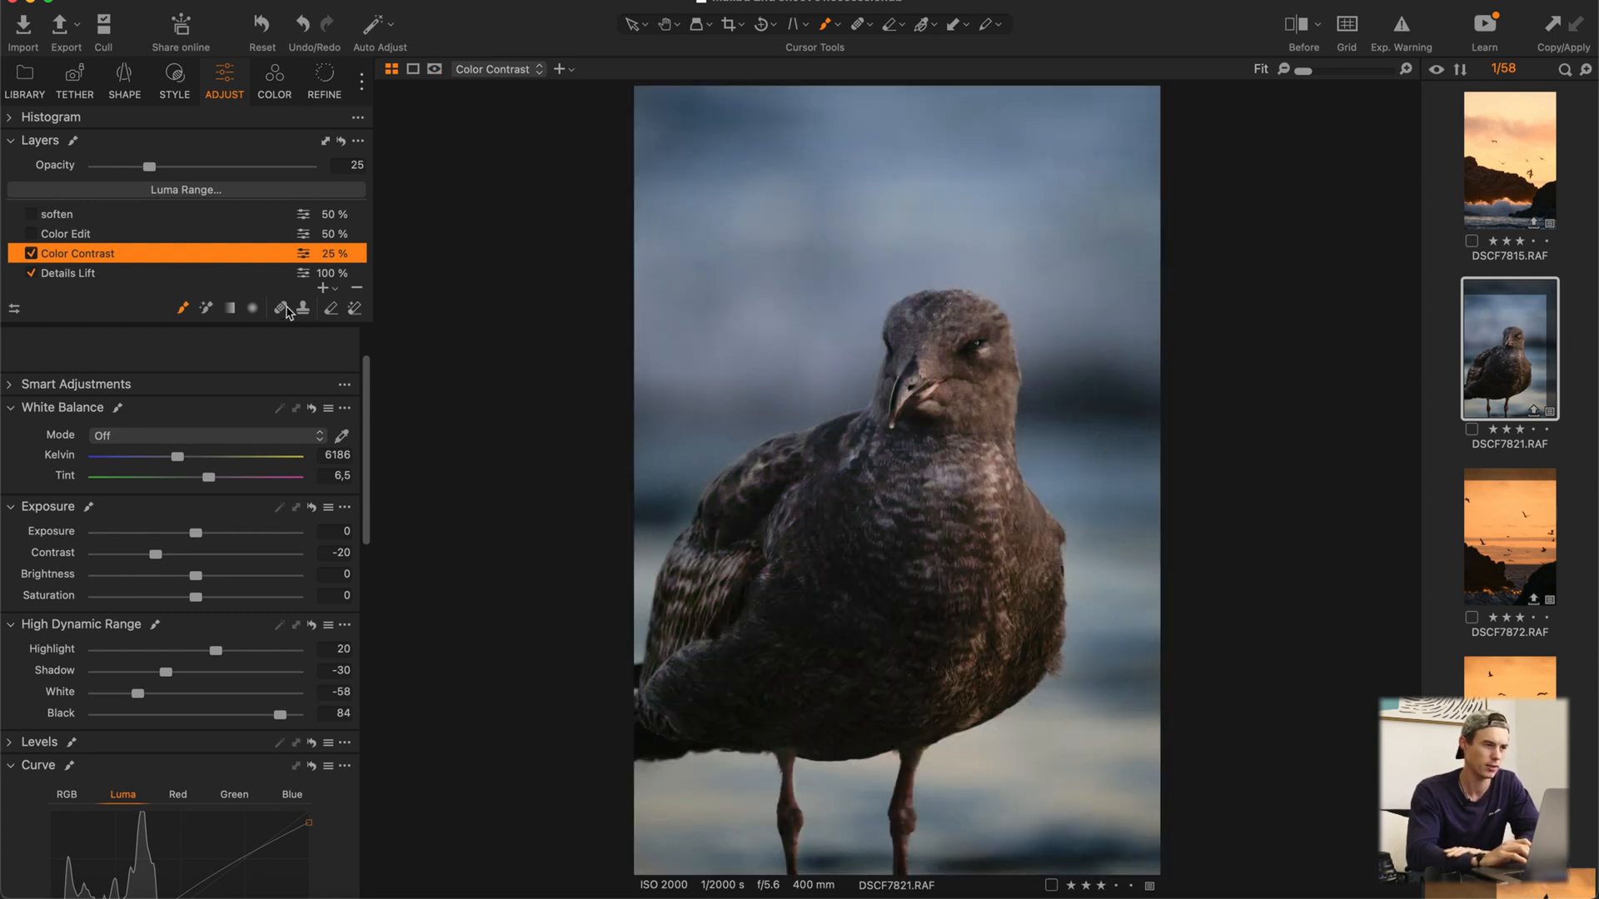
{"action": "left_click", "coordinate": [327, 289]}
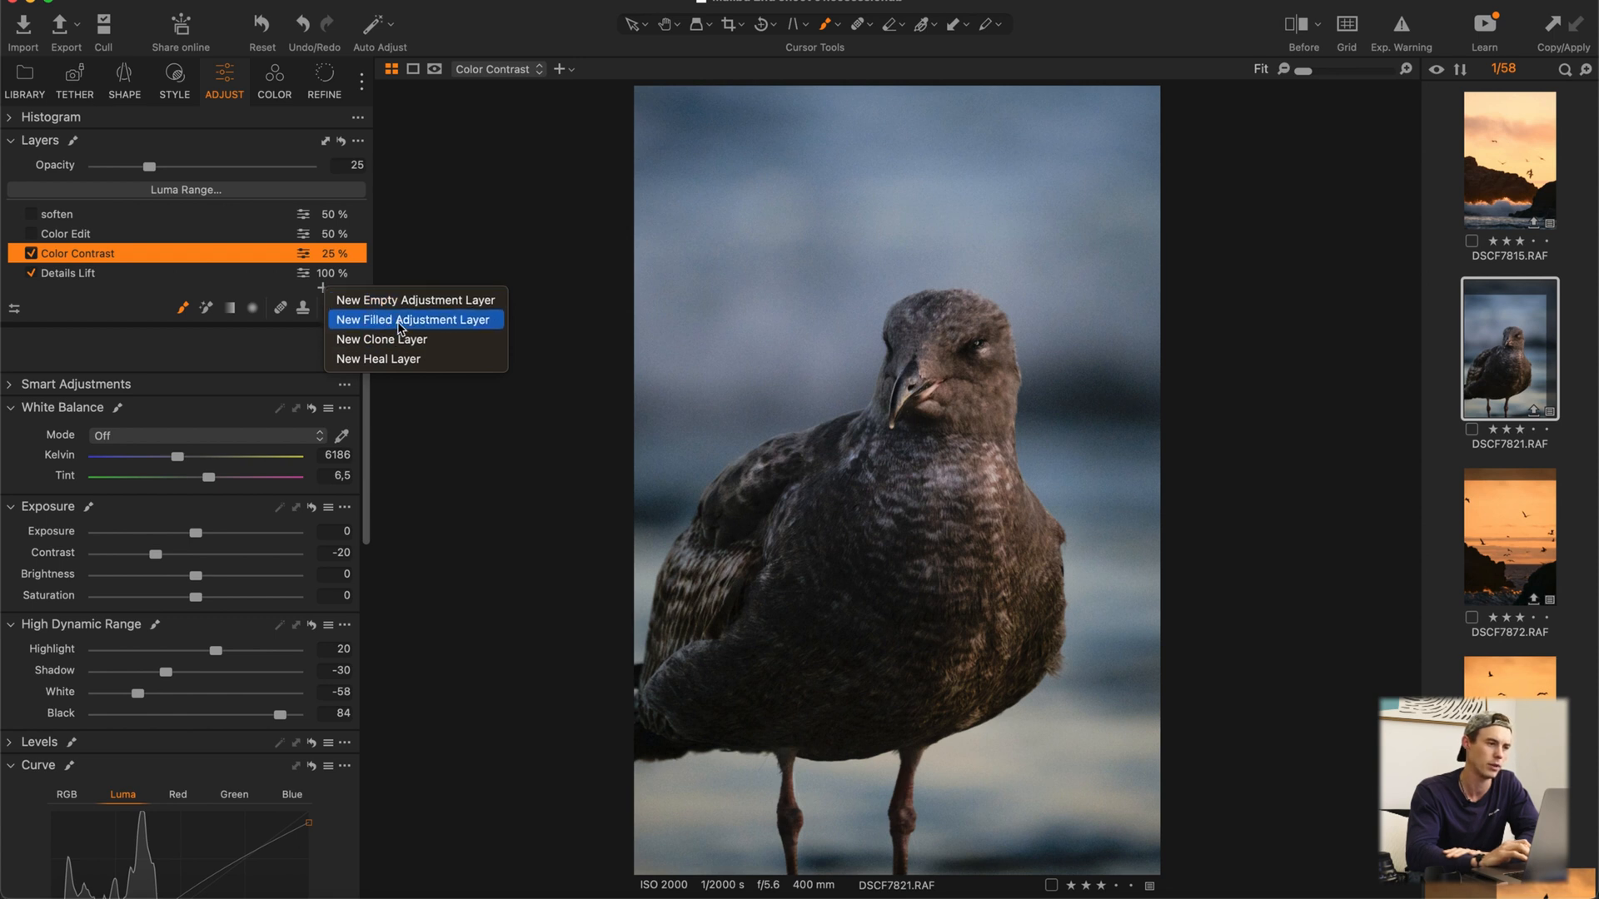
{"action": "left_click", "coordinate": [432, 227]}
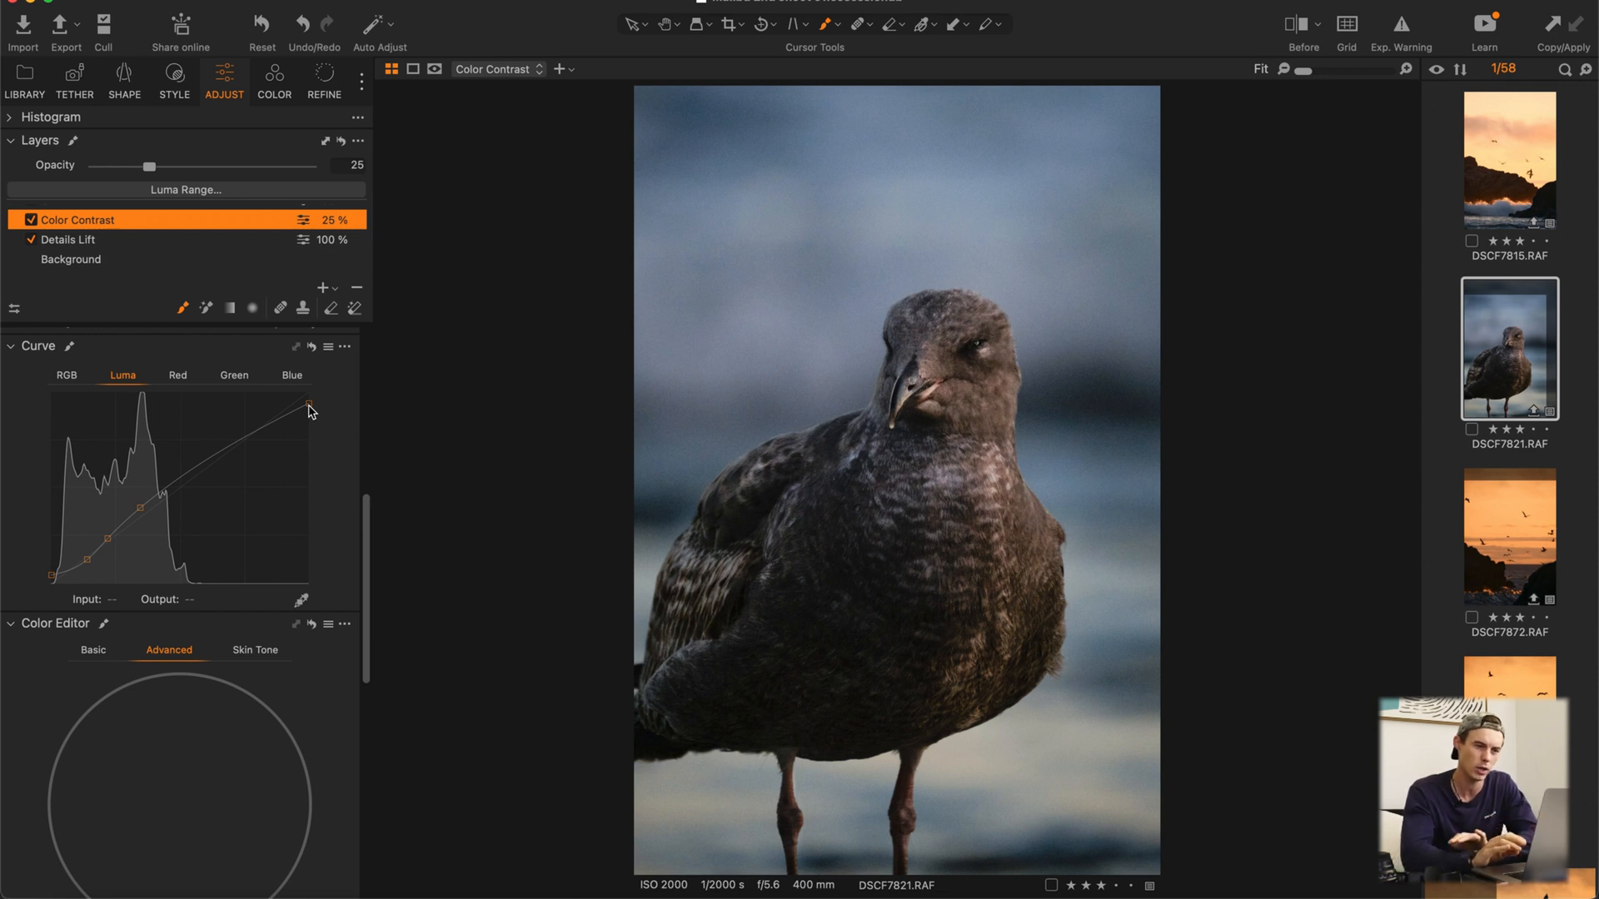
Step: Show the Color Contrast layer's RGB curve and detach the Curve tool as an enlarged floating window
{"action": "left_click", "coordinate": [68, 376]}
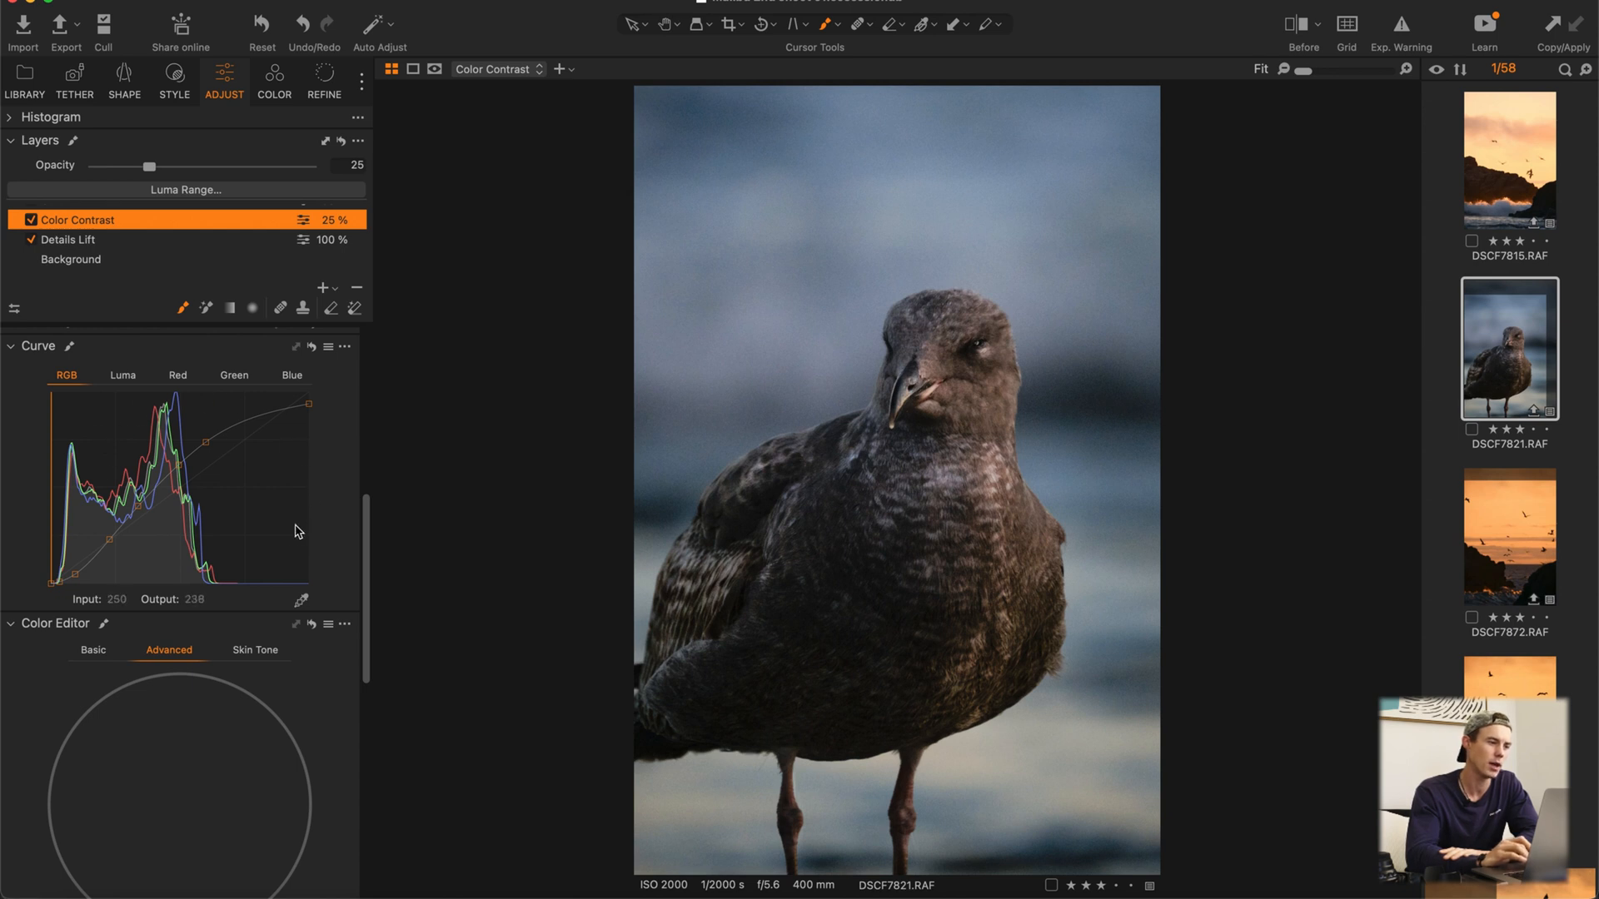
{"action": "left_click_drag", "start_coordinate": [141, 346], "coordinate": [682, 282]}
{"action": "left_click_drag", "start_coordinate": [894, 687], "coordinate": [1046, 791]}
{"action": "left_click_drag", "start_coordinate": [905, 298], "coordinate": [239, 480]}
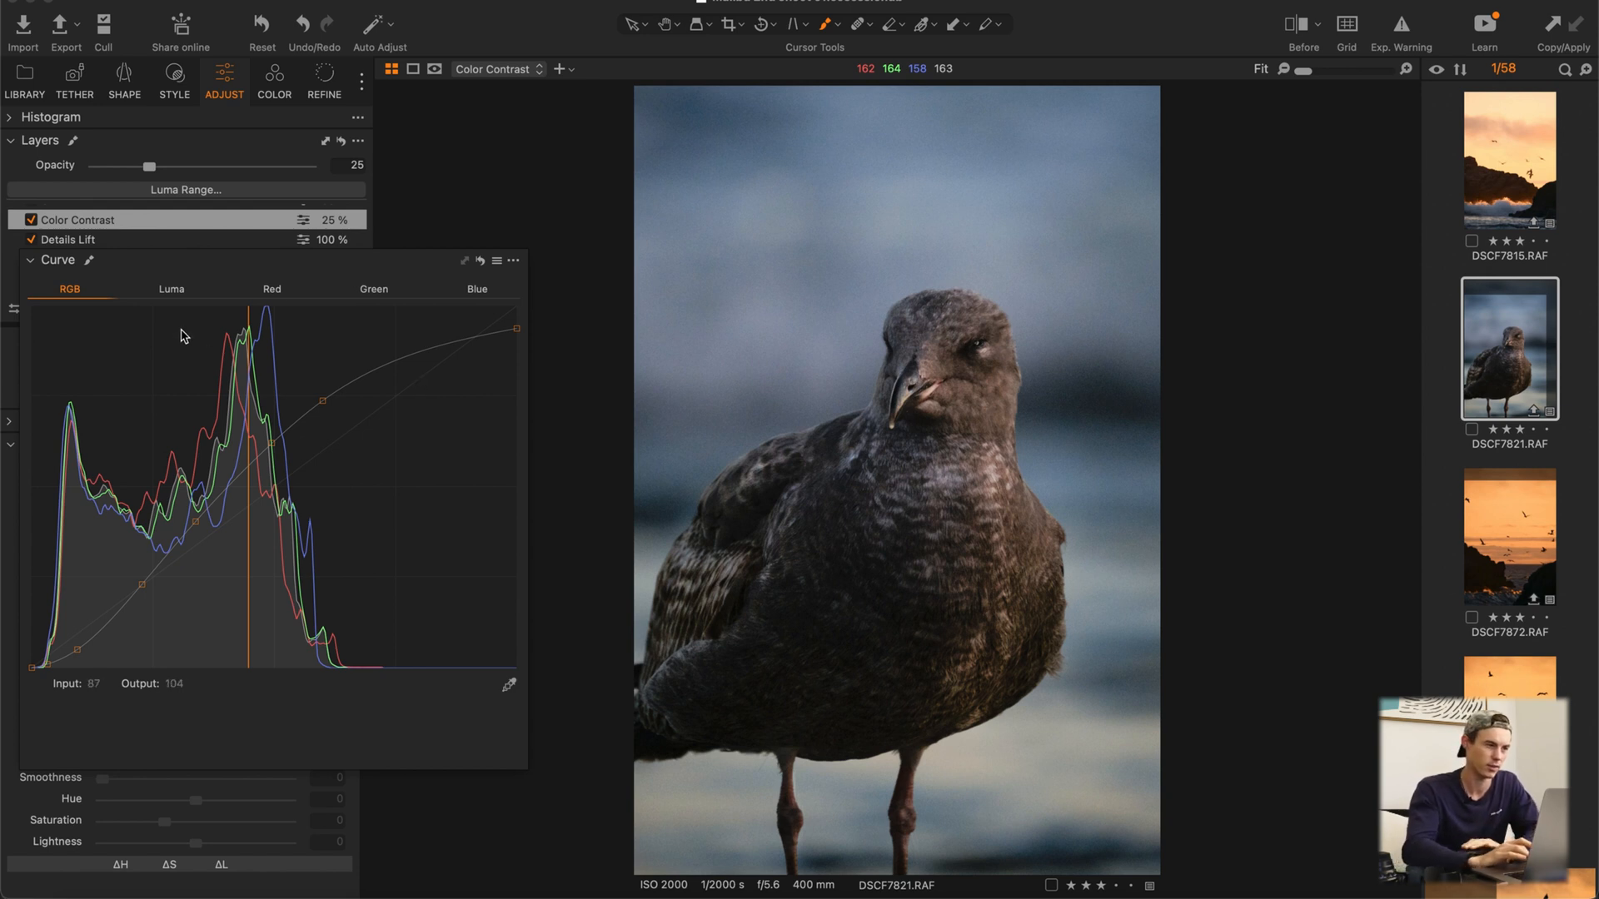
Step: Try lowering the RGB curve's shadow point to about input 75, output 42, and restore it to its original place
{"action": "left_click_drag", "start_coordinate": [143, 584], "coordinate": [174, 608]}
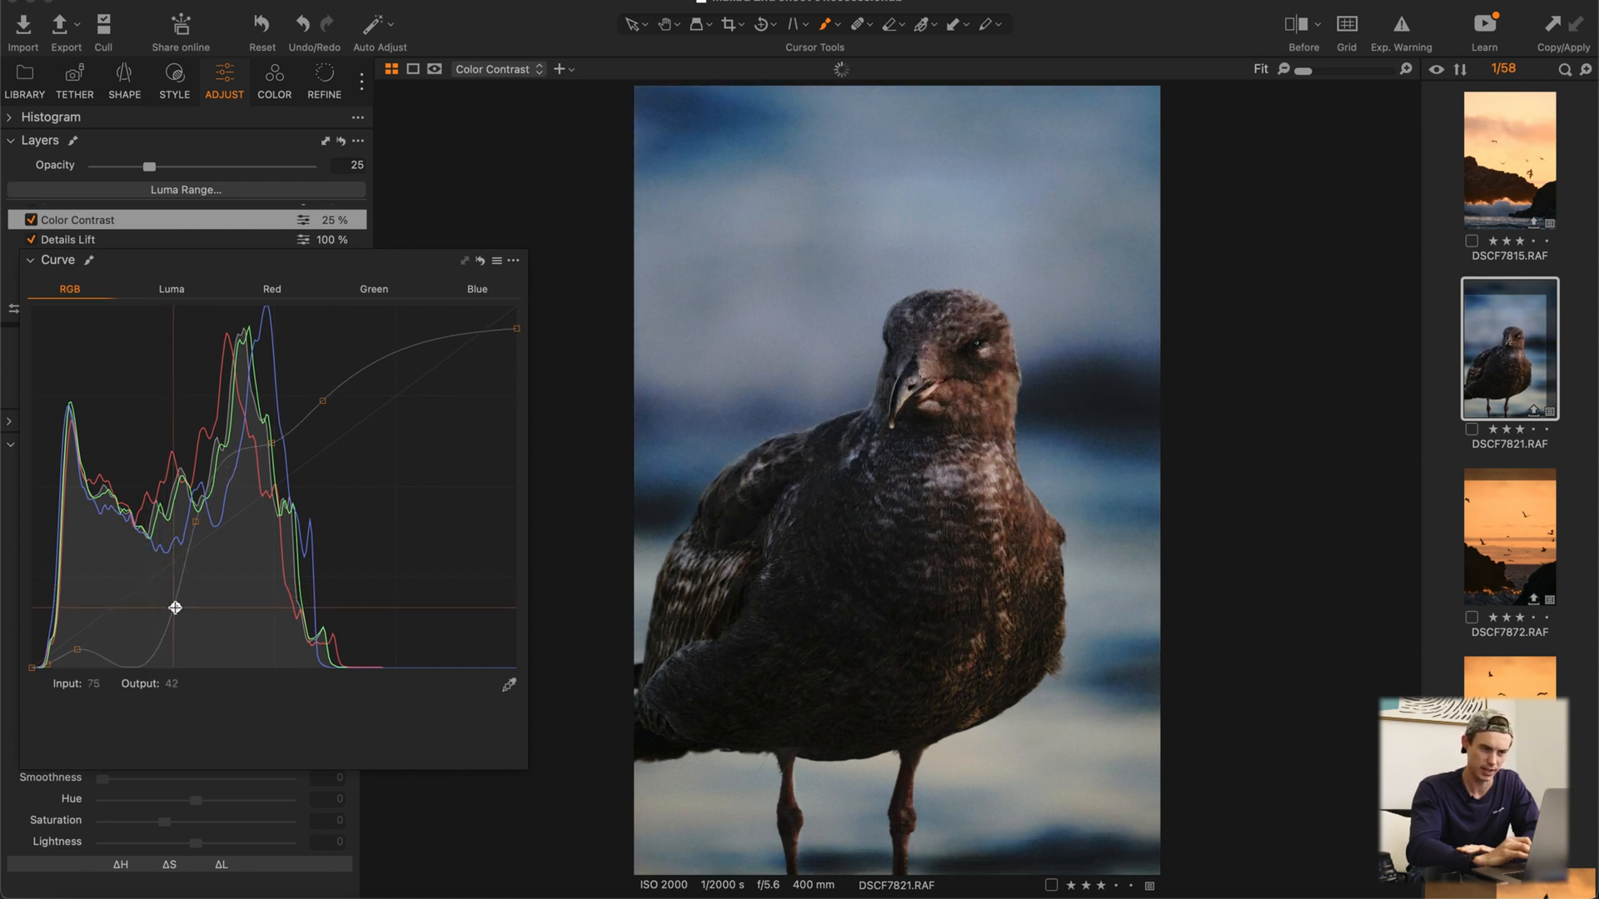
{"action": "left_click_drag", "start_coordinate": [175, 608], "coordinate": [174, 607]}
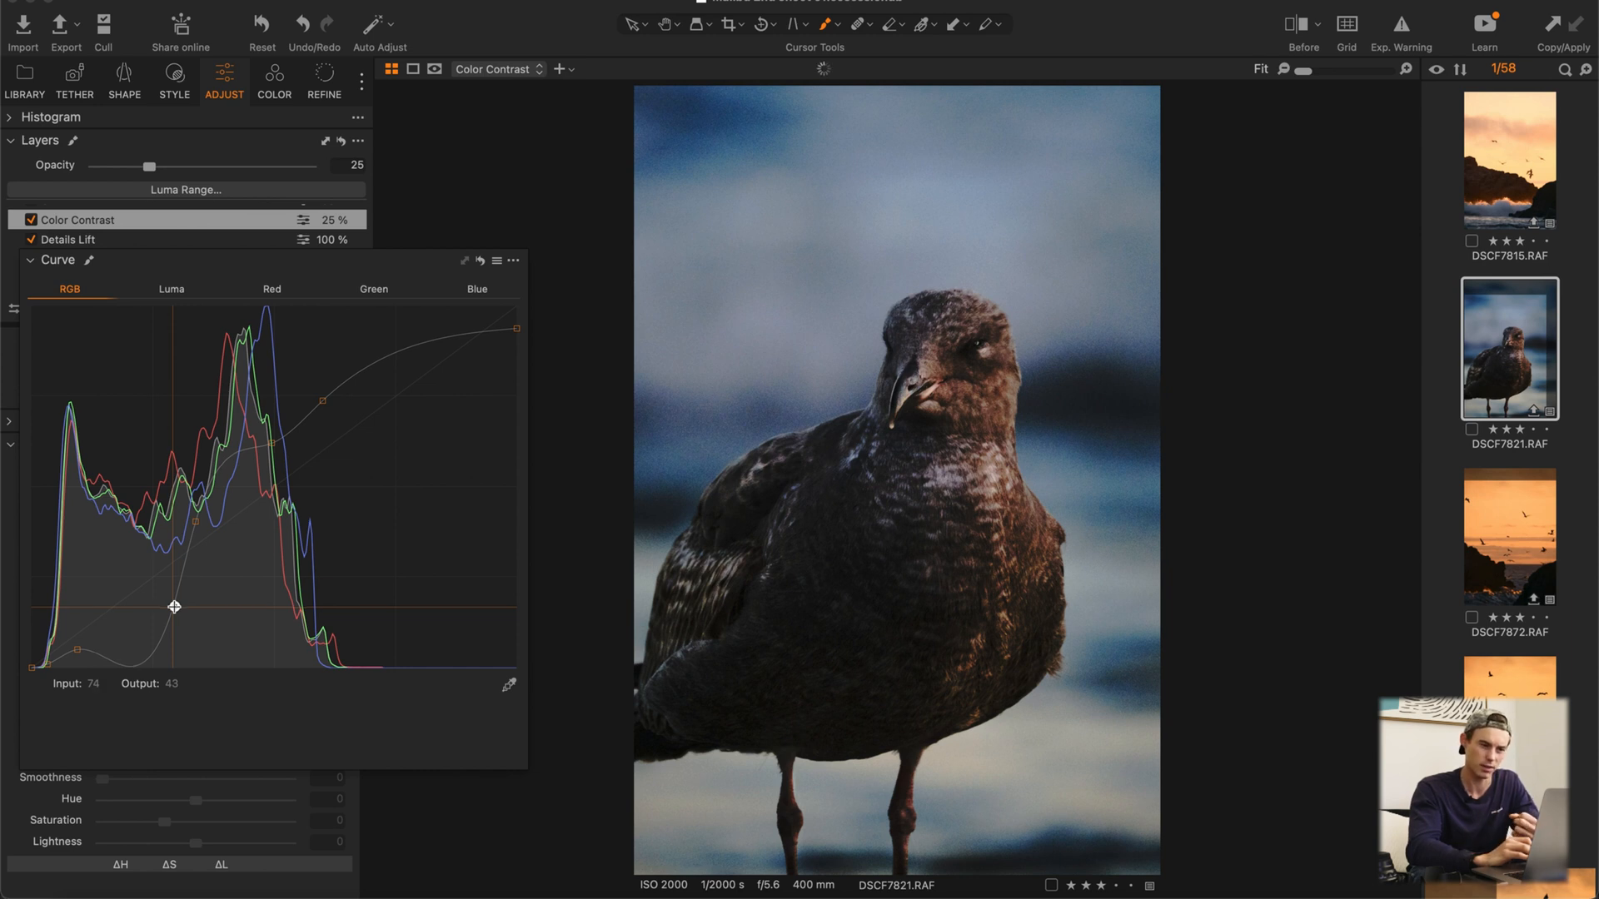
{"action": "left_click_drag", "start_coordinate": [174, 606], "coordinate": [152, 585]}
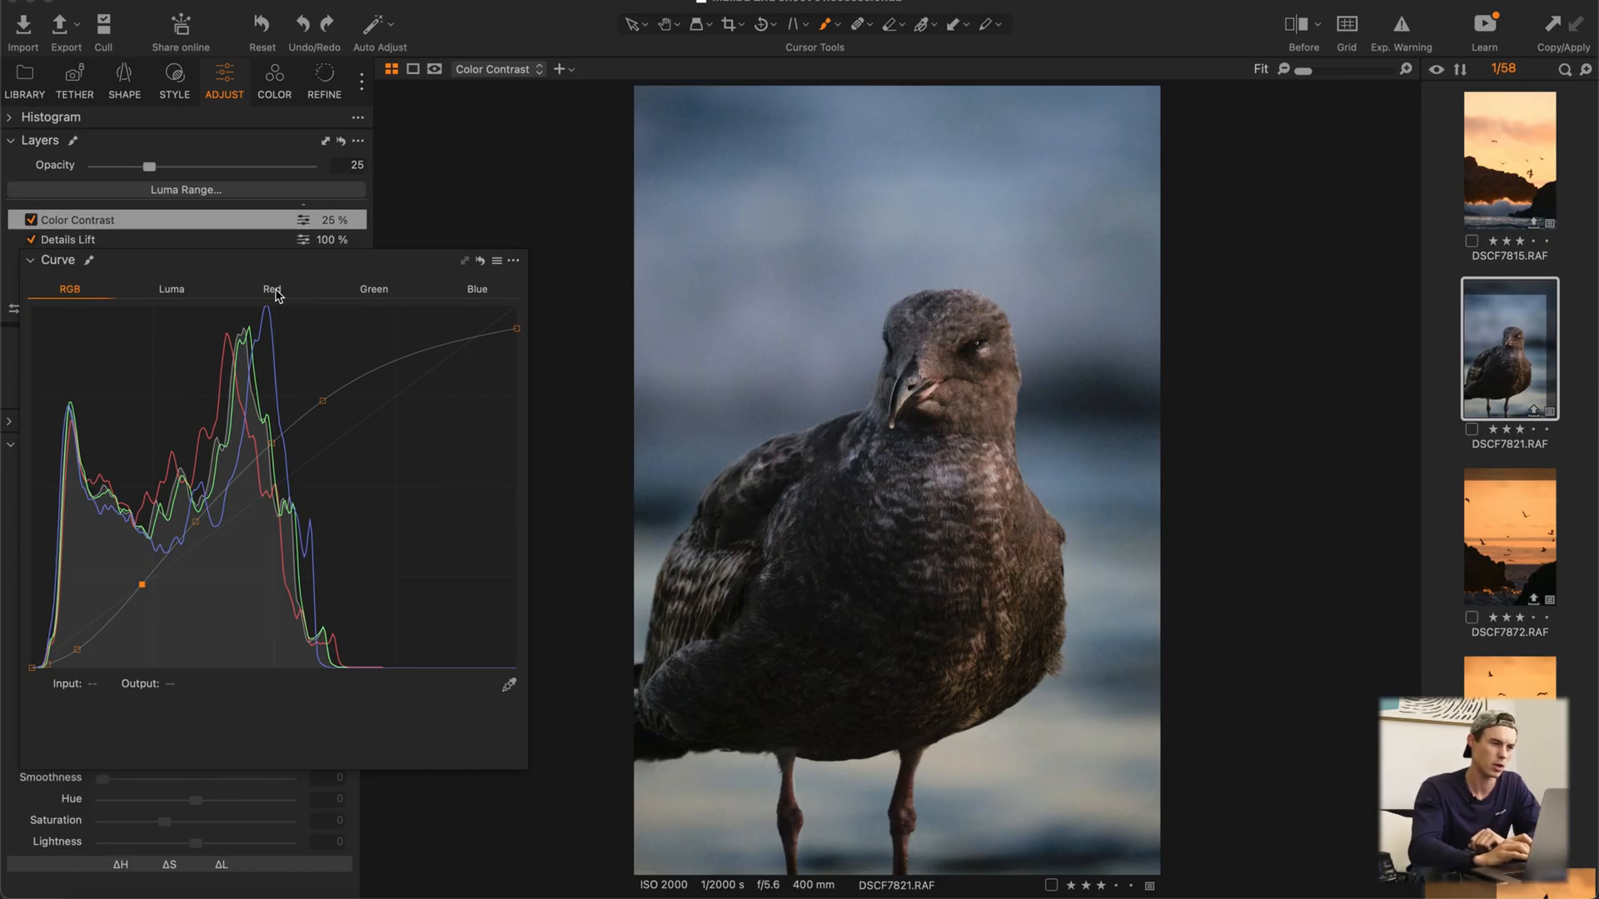
Step: Examine the Red and Blue curves and compare the photo with the Color Contrast layer off and on
{"action": "left_click", "coordinate": [273, 290]}
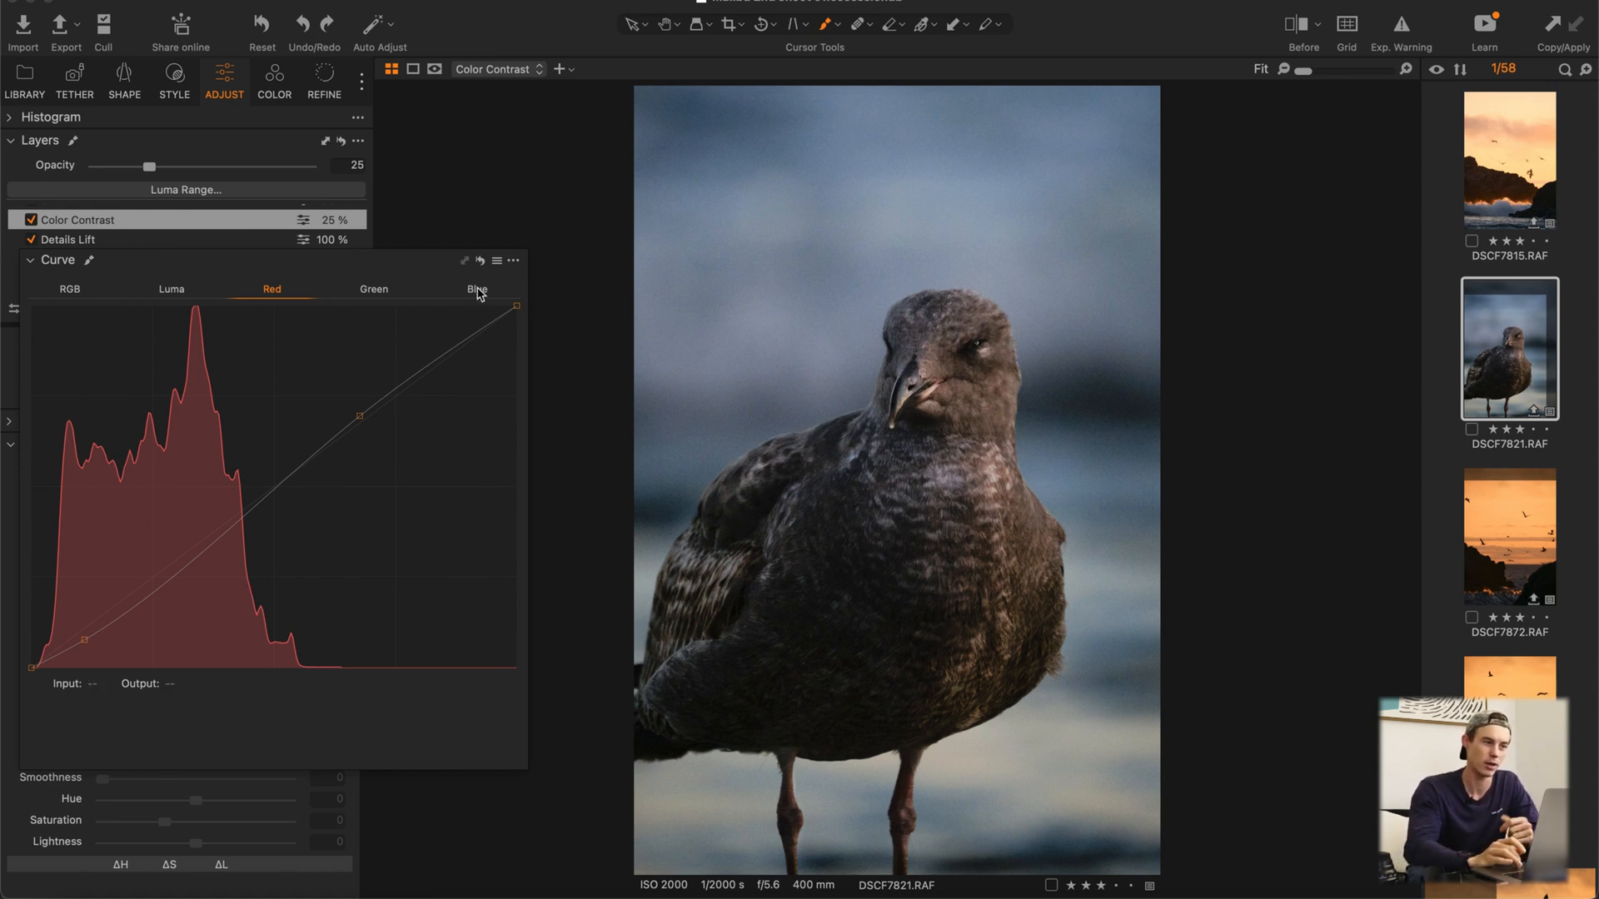
{"action": "left_click", "coordinate": [477, 291]}
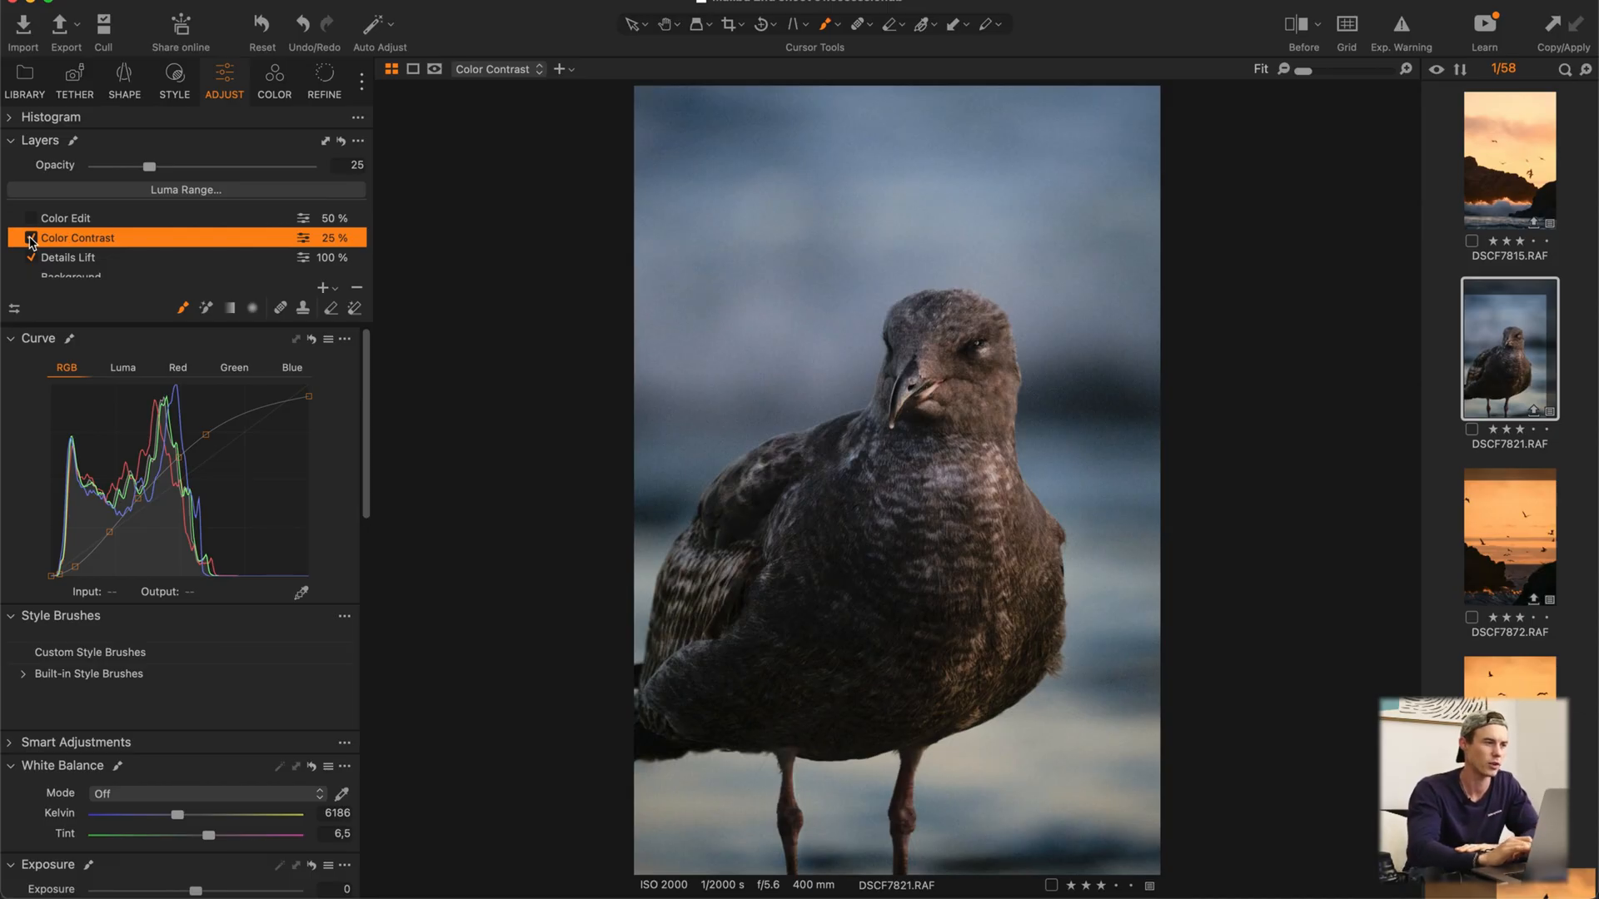
{"action": "left_click", "coordinate": [31, 239]}
{"action": "left_click", "coordinate": [31, 239]}
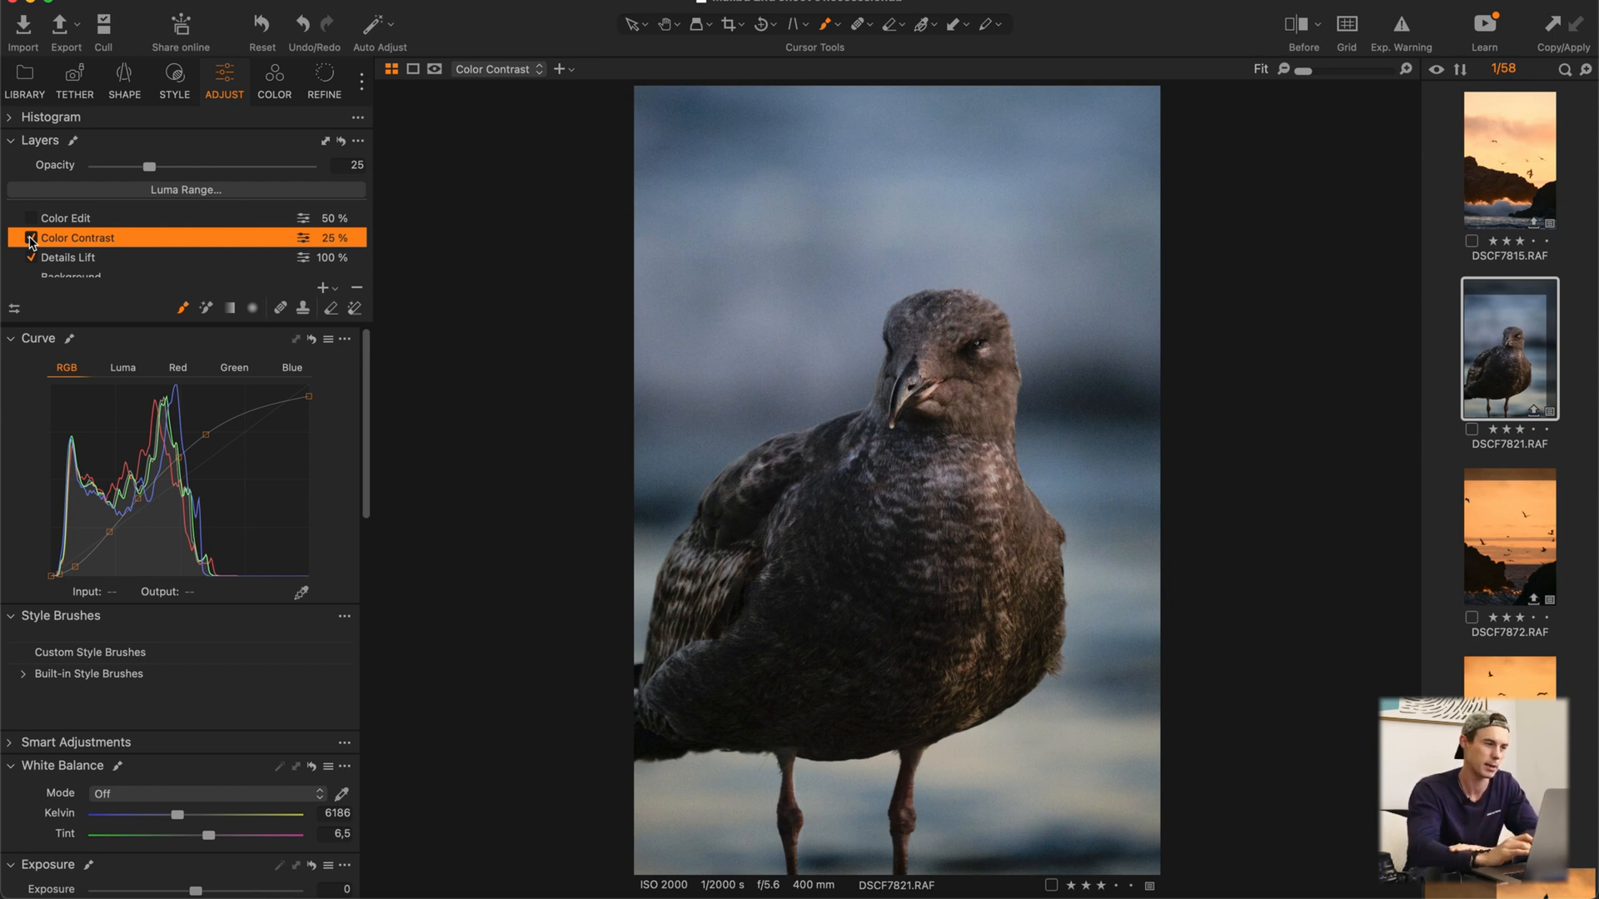
Step: Review the Color Contrast layer's Red, Green and Blue channel curves and return to the RGB curve
{"action": "left_click", "coordinate": [178, 368]}
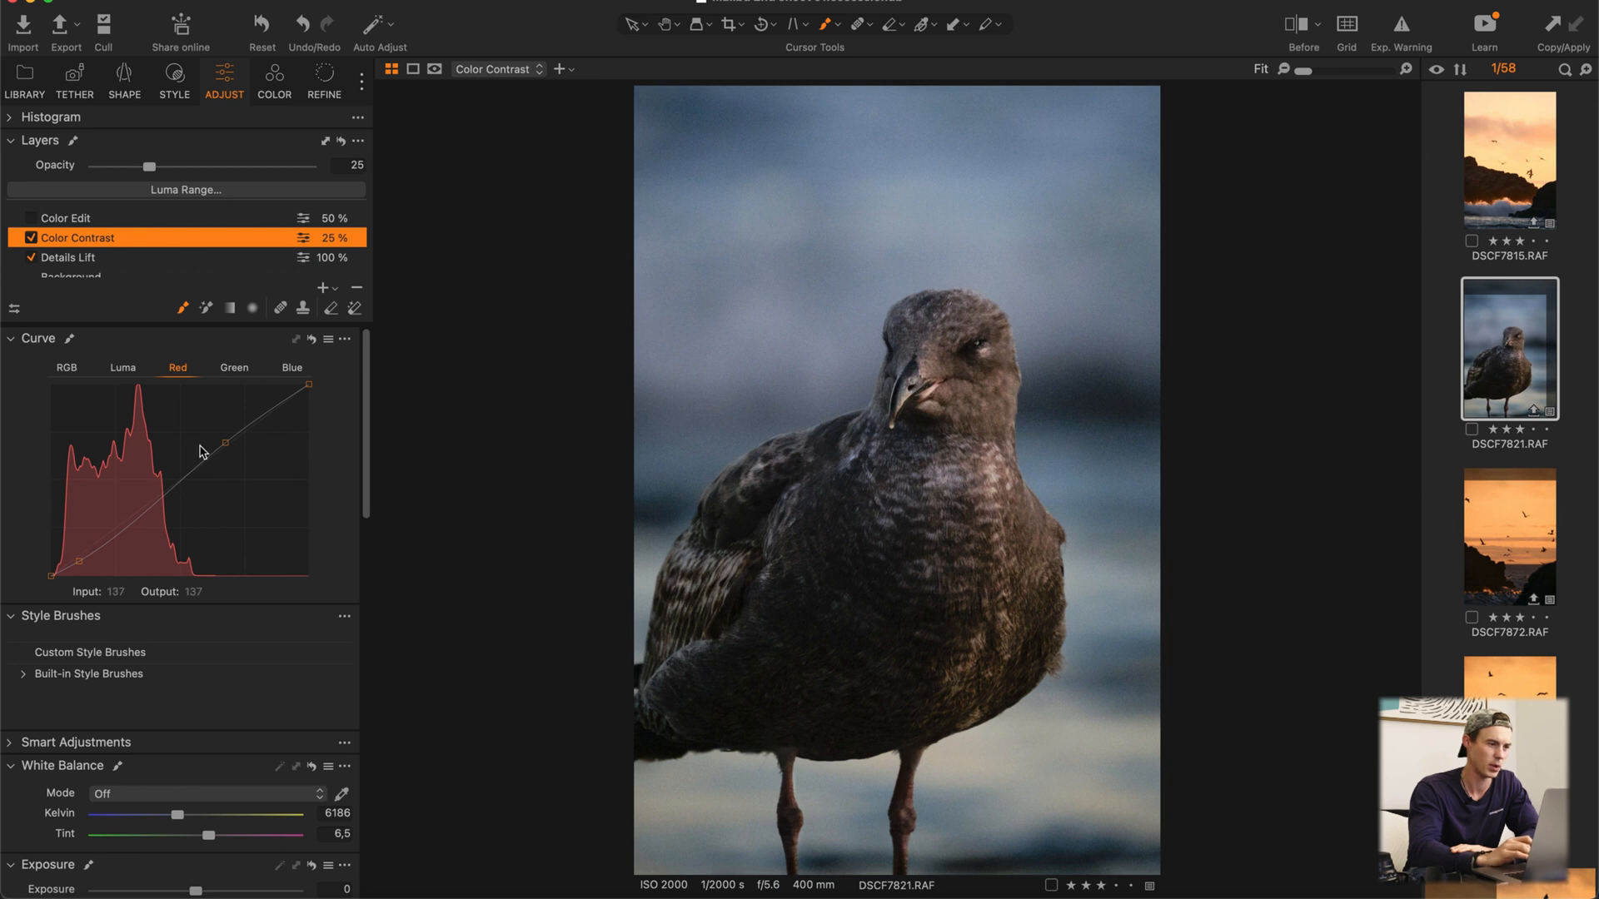
{"action": "left_click", "coordinate": [234, 368]}
{"action": "left_click", "coordinate": [194, 471]}
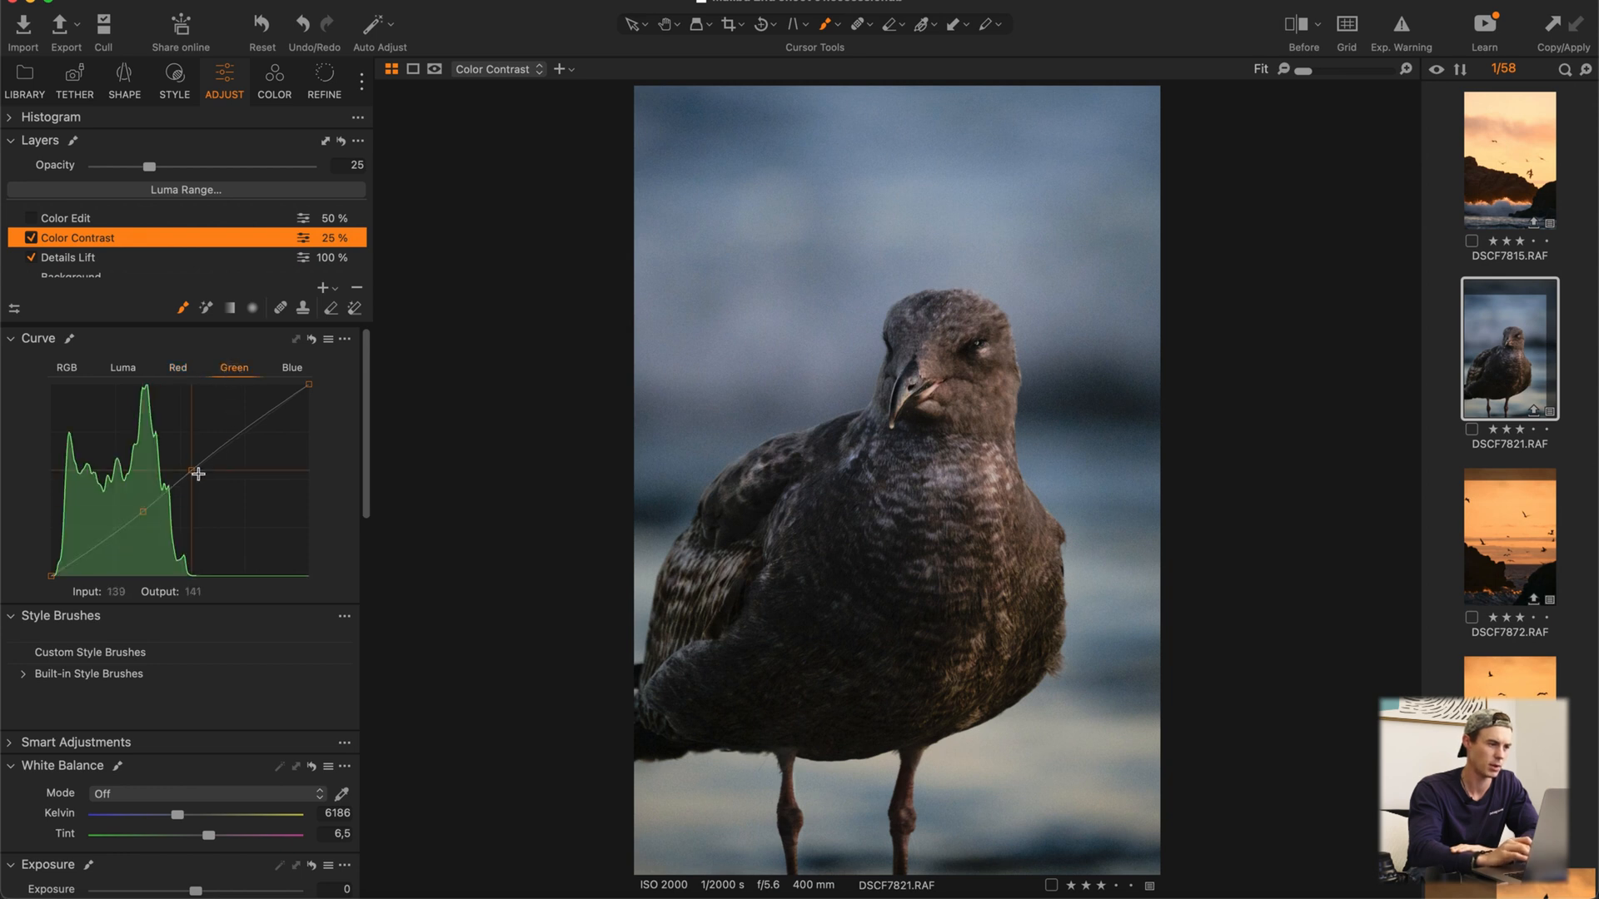
{"action": "left_click", "coordinate": [291, 367]}
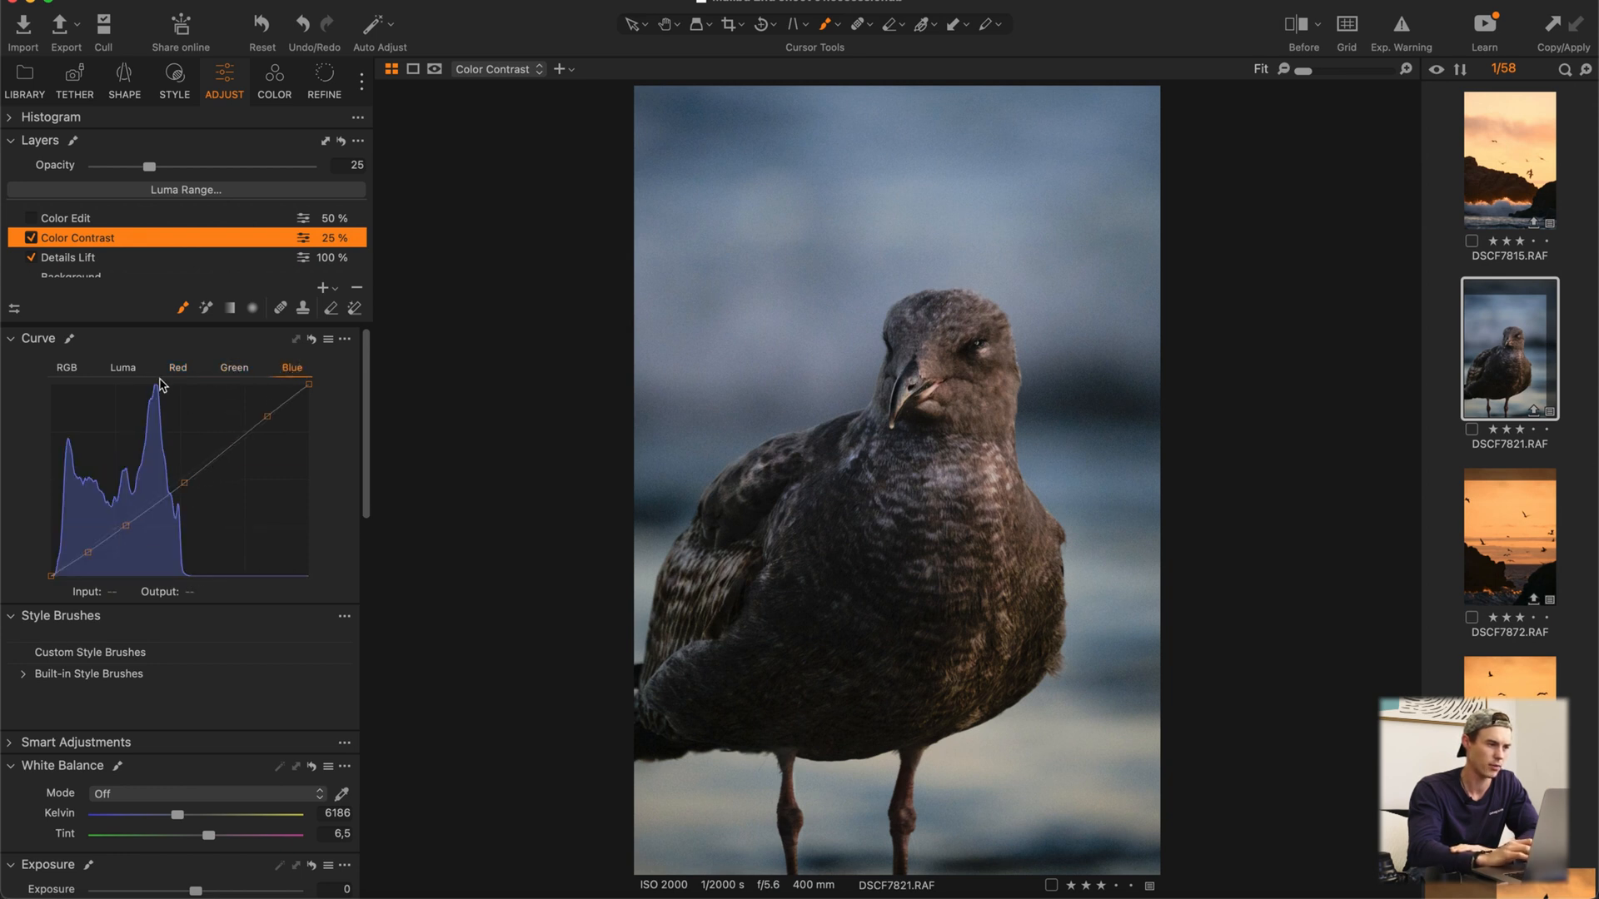
{"action": "left_click", "coordinate": [66, 367]}
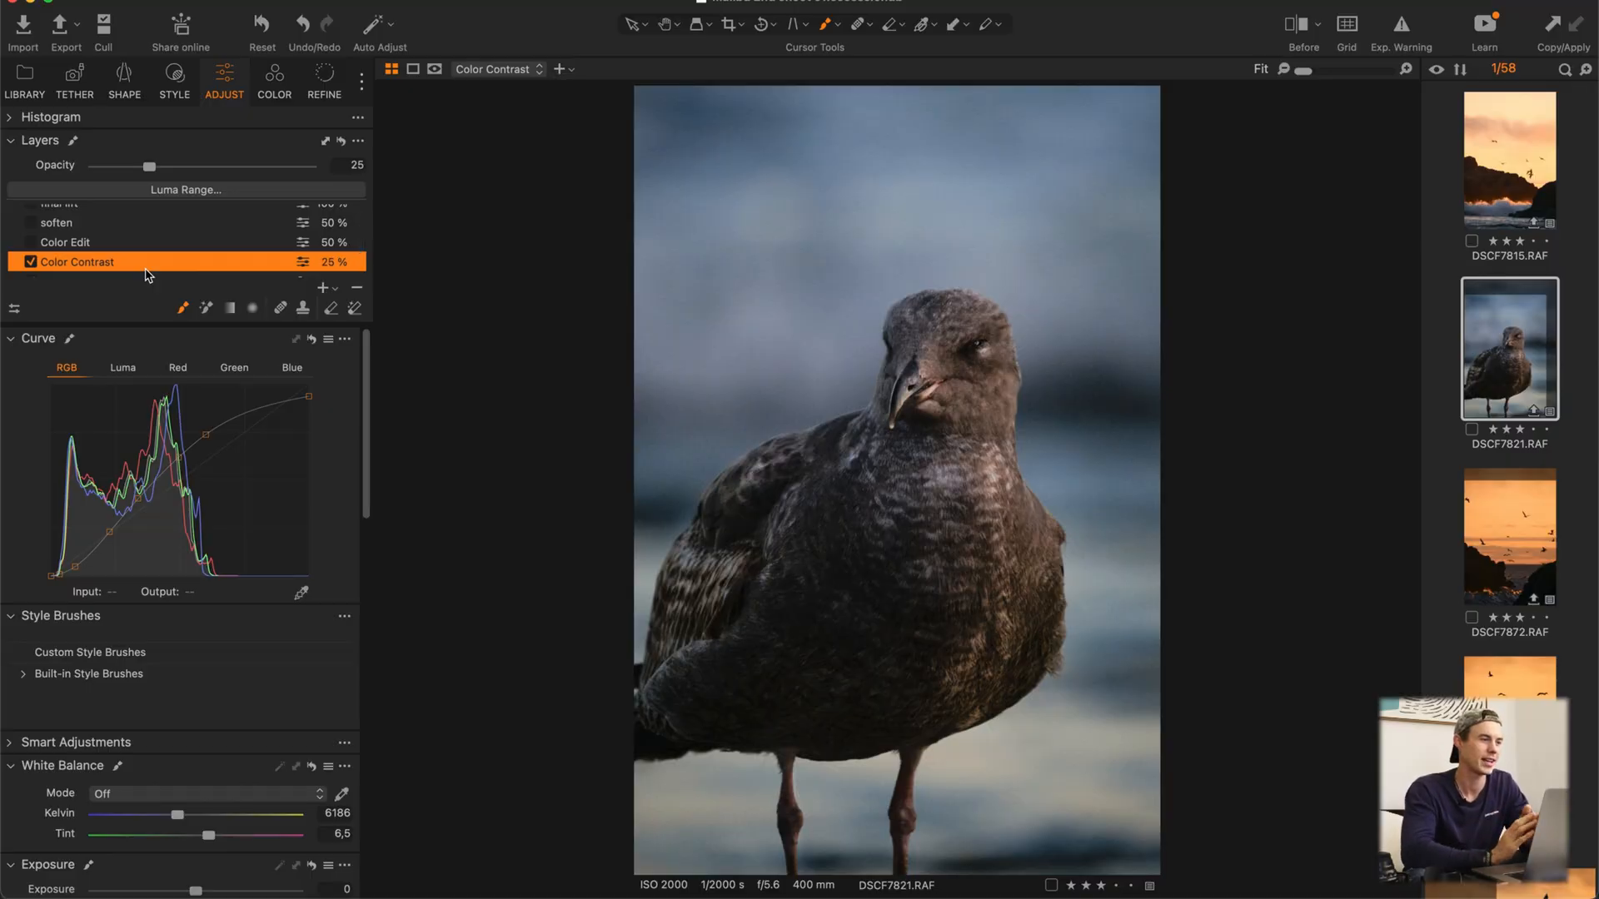
Step: Enable the Color Edit layer and compare the photo with it off and on, leaving its name as is
{"action": "left_click", "coordinate": [116, 245]}
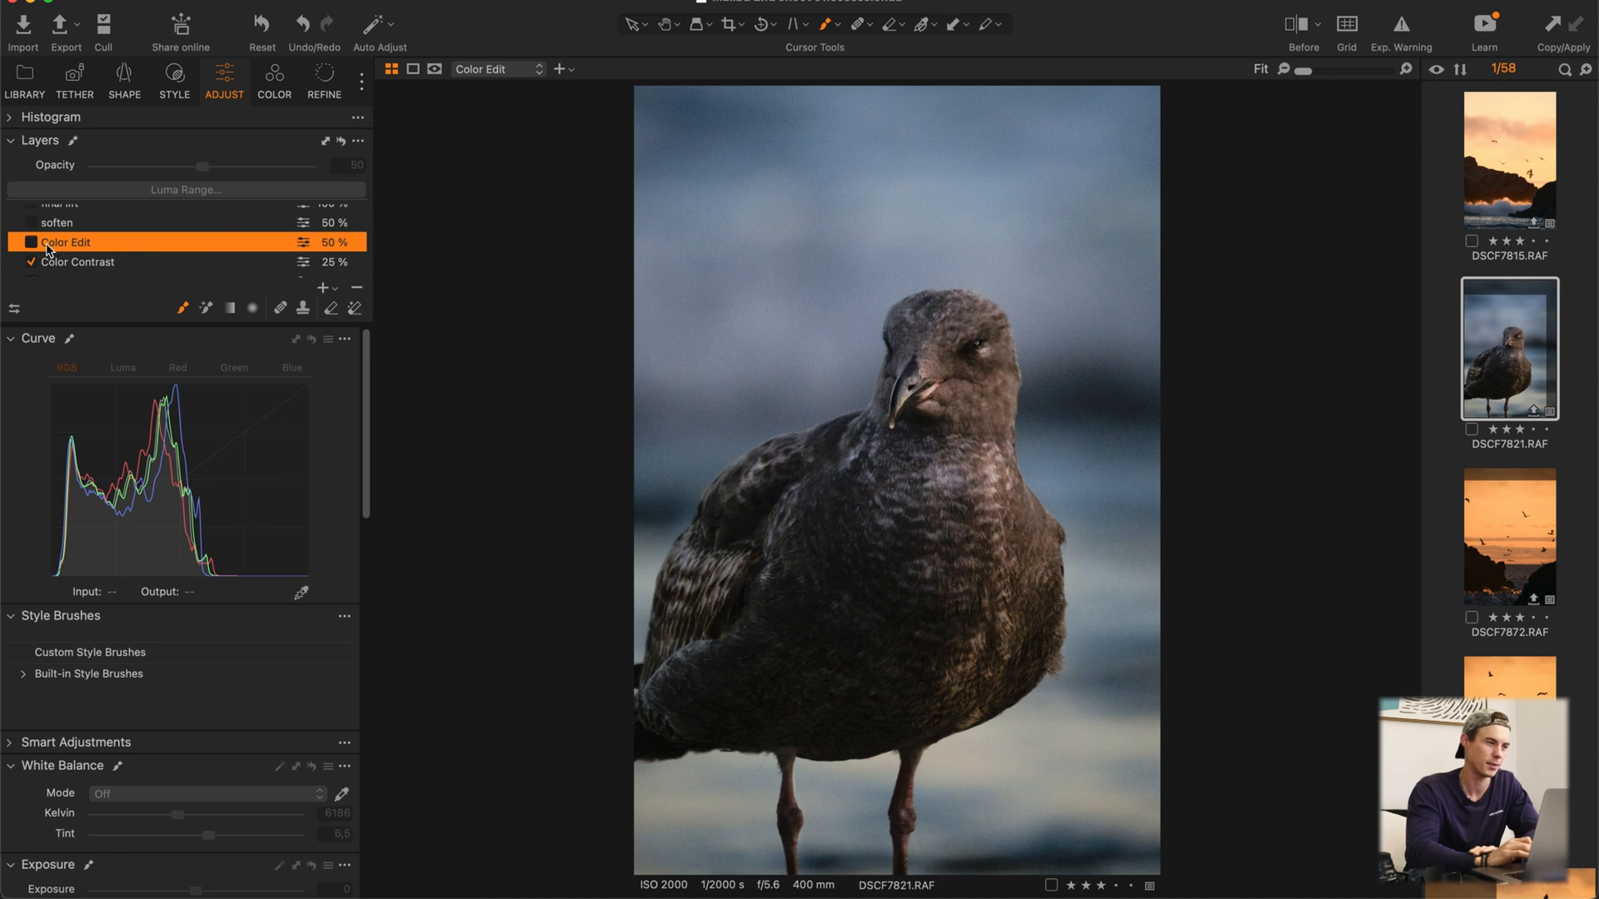
{"action": "left_click", "coordinate": [31, 243]}
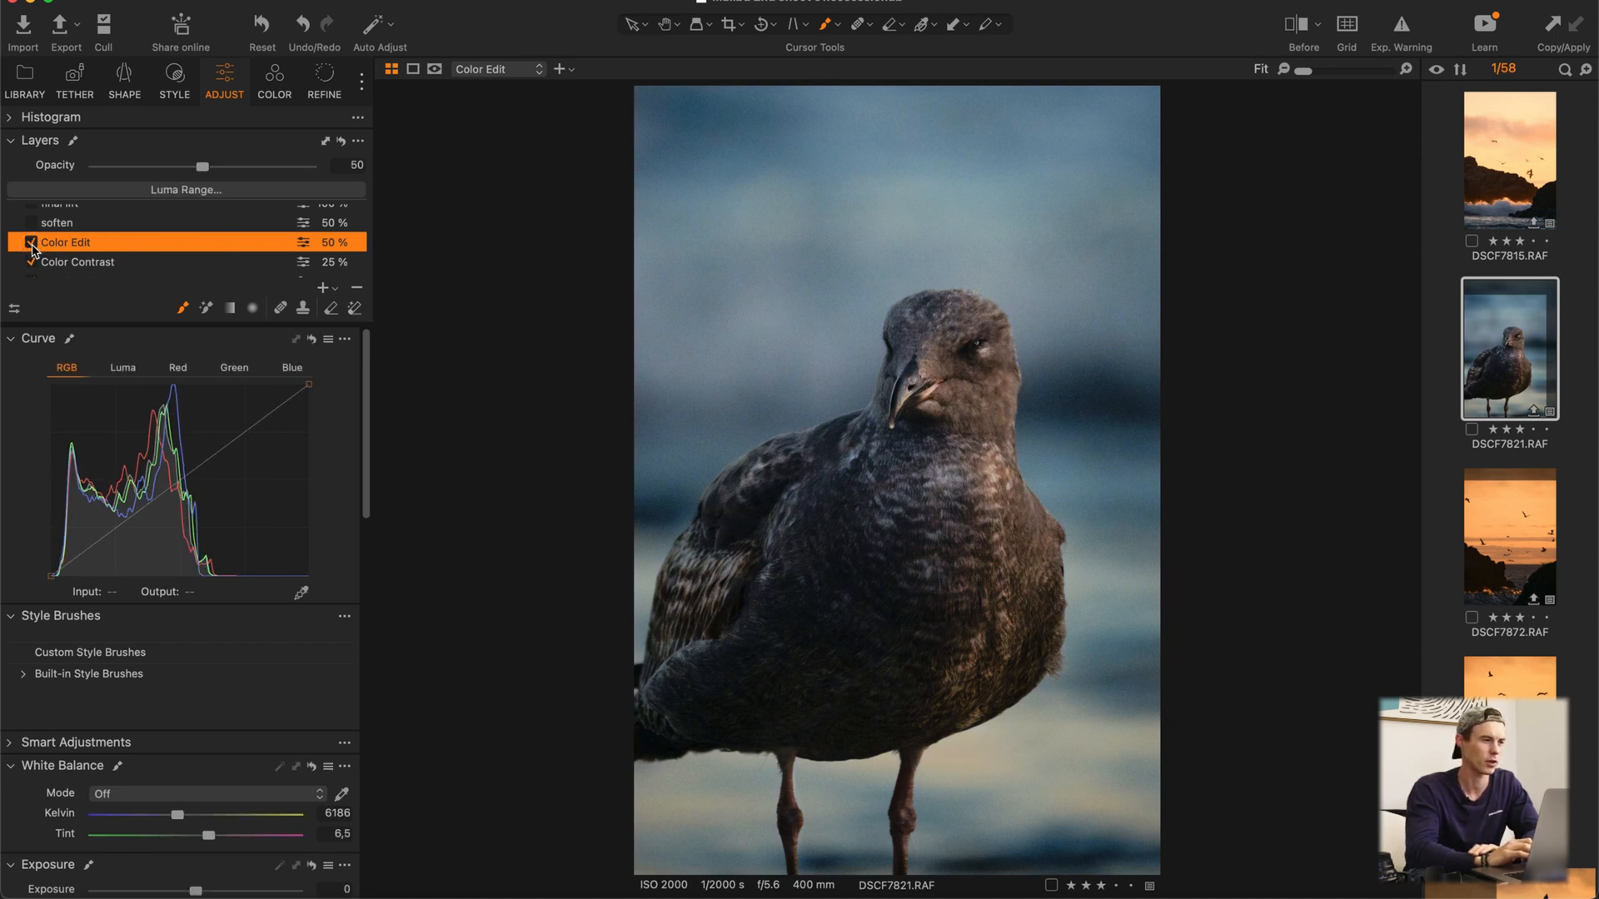
{"action": "left_click", "coordinate": [31, 243]}
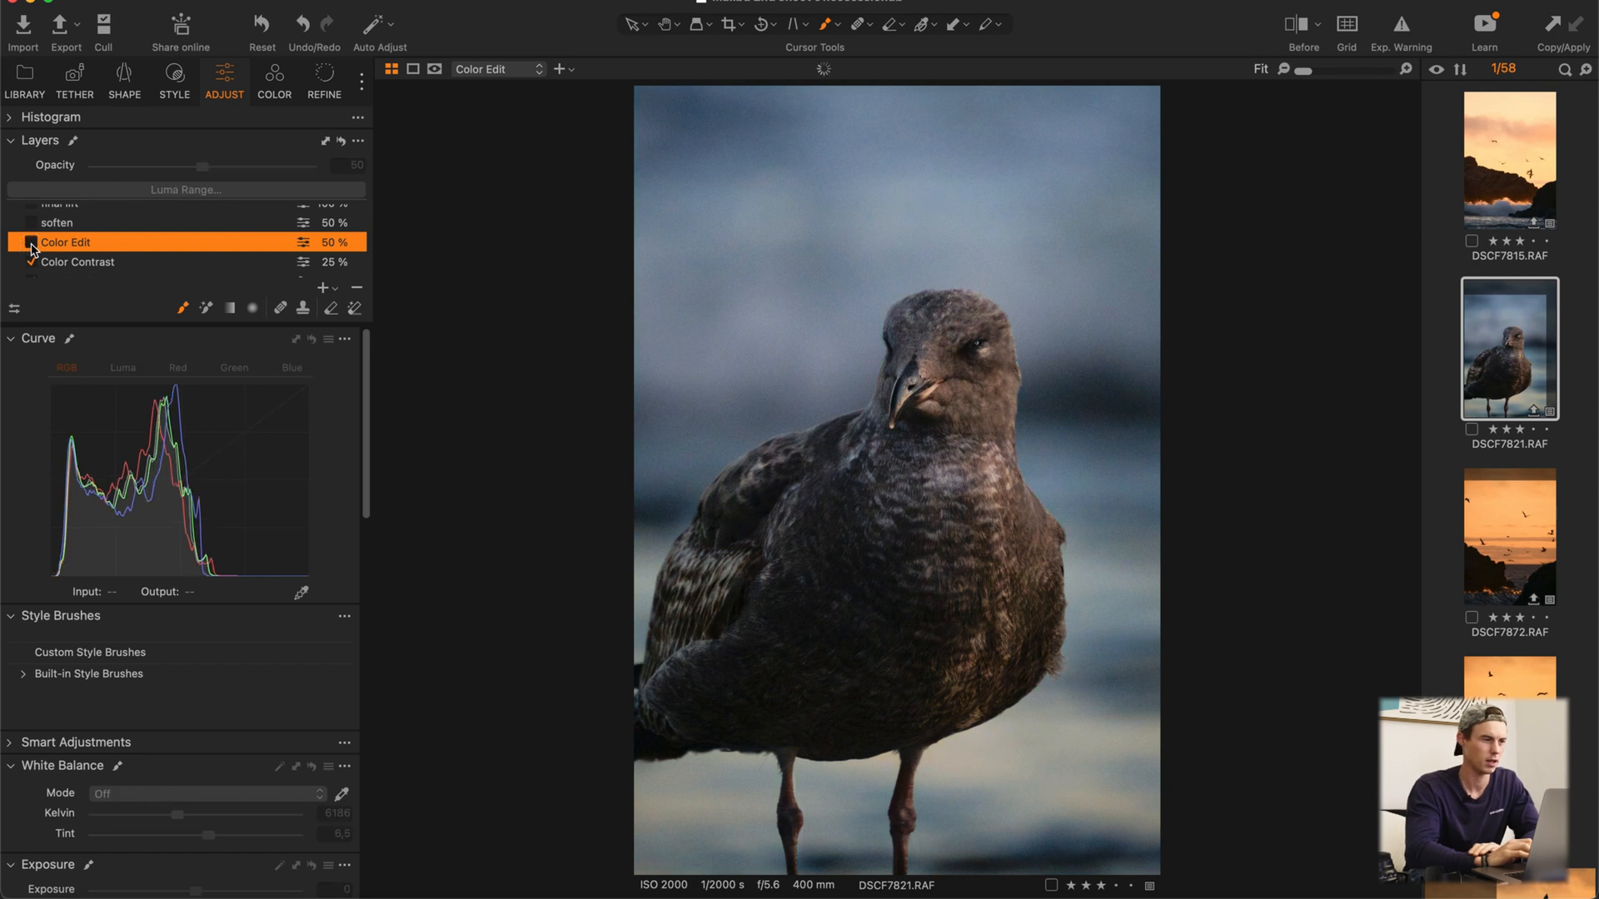
{"action": "left_click", "coordinate": [32, 243]}
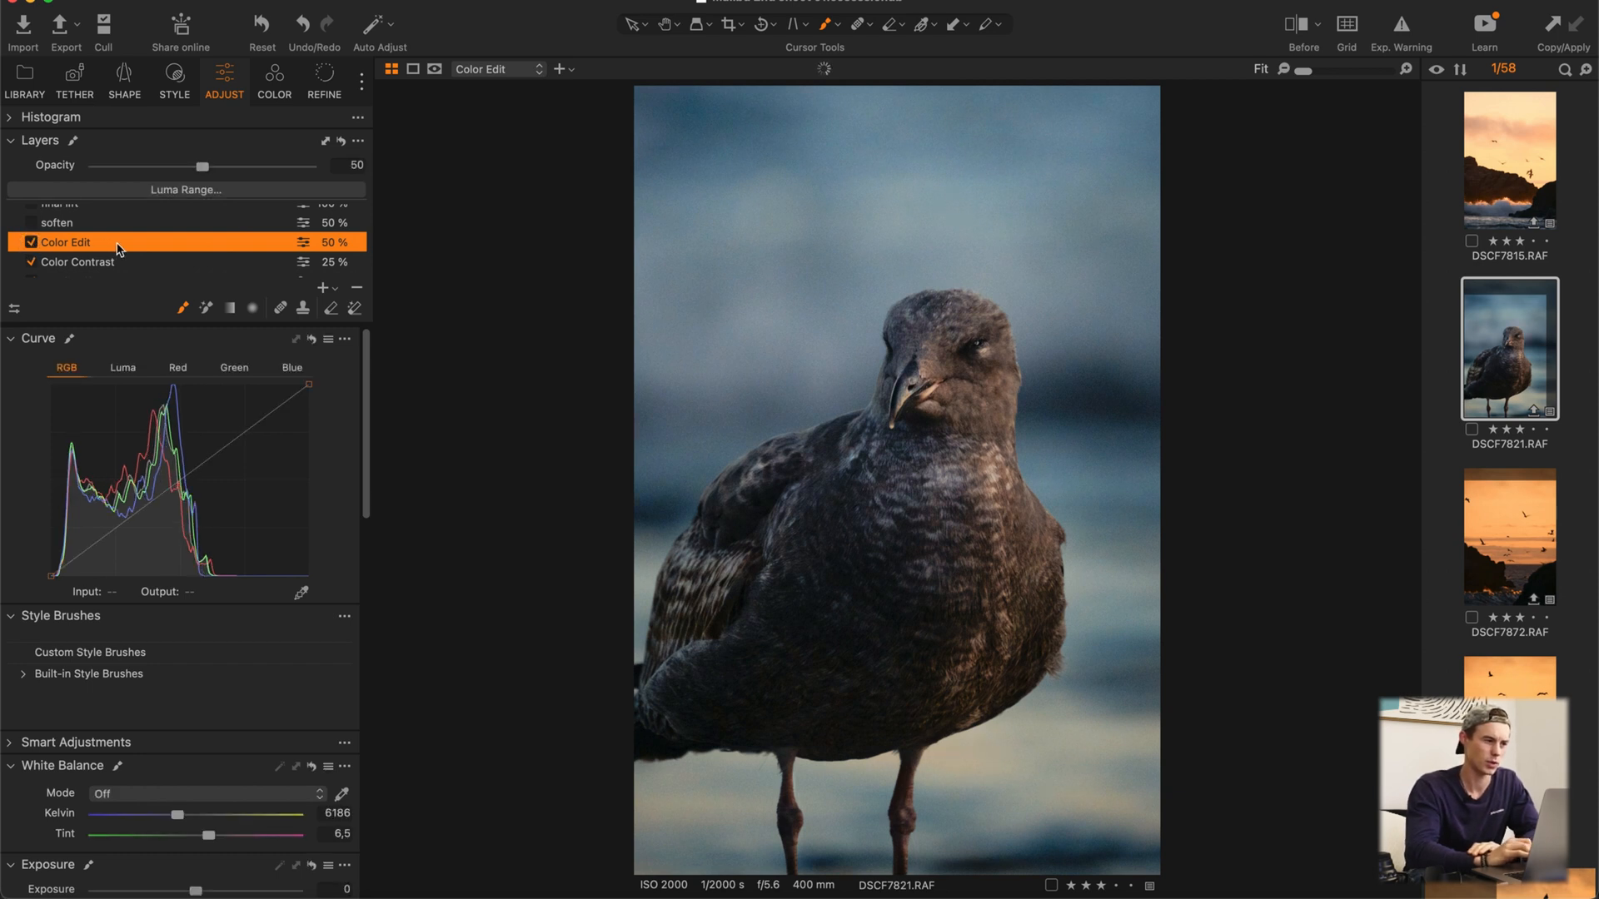
{"action": "double_click", "coordinate": [117, 242]}
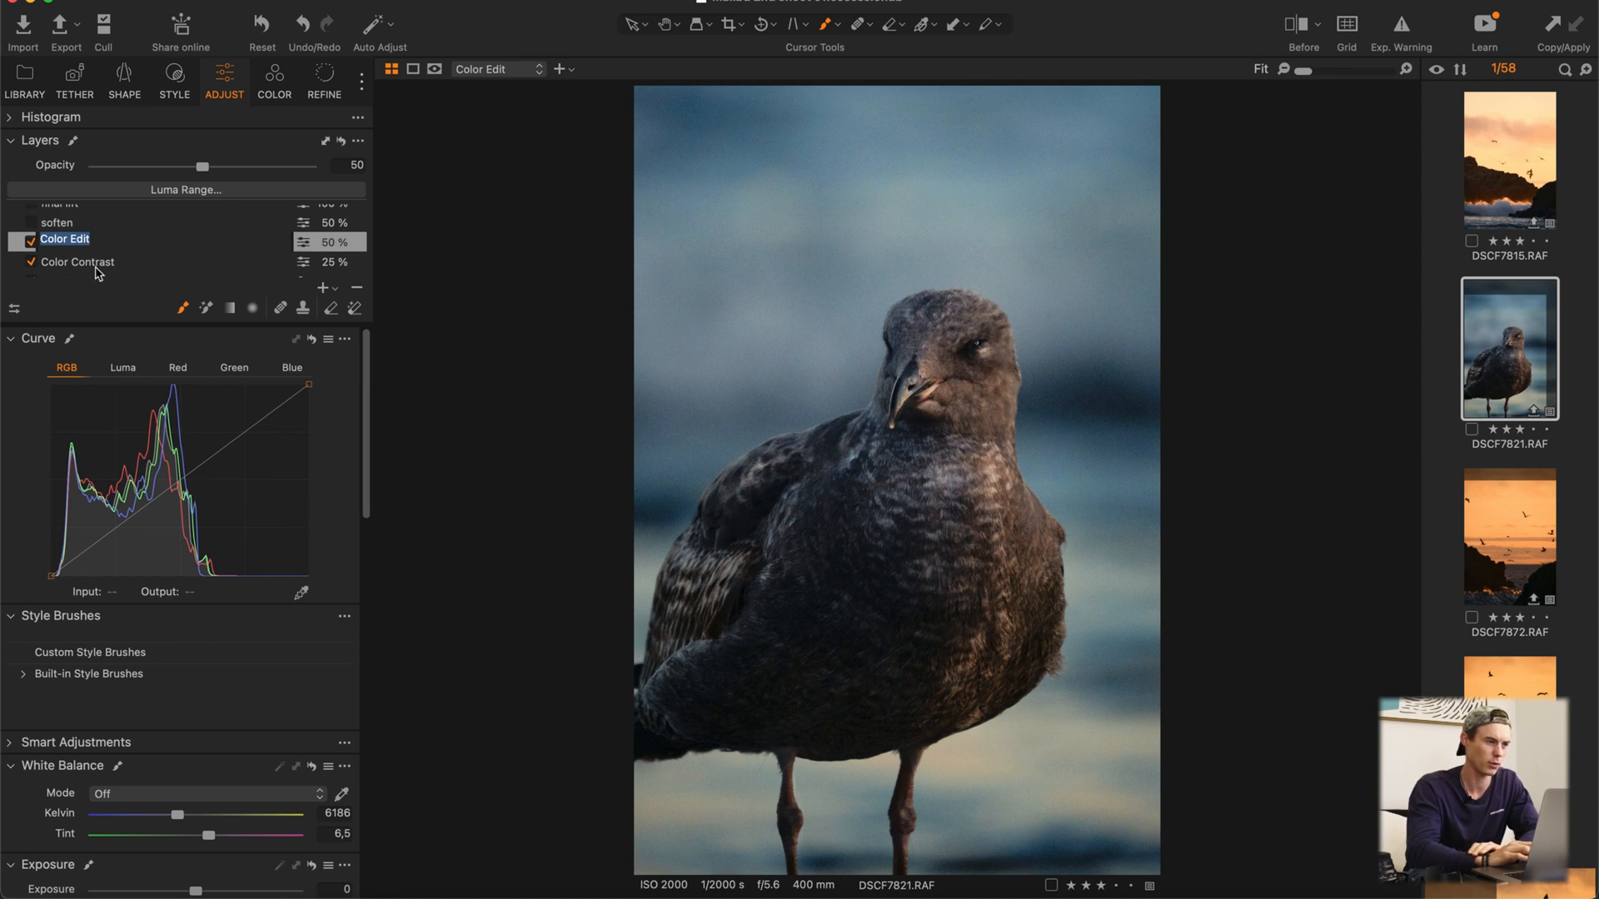
{"action": "left_click", "coordinate": [95, 262]}
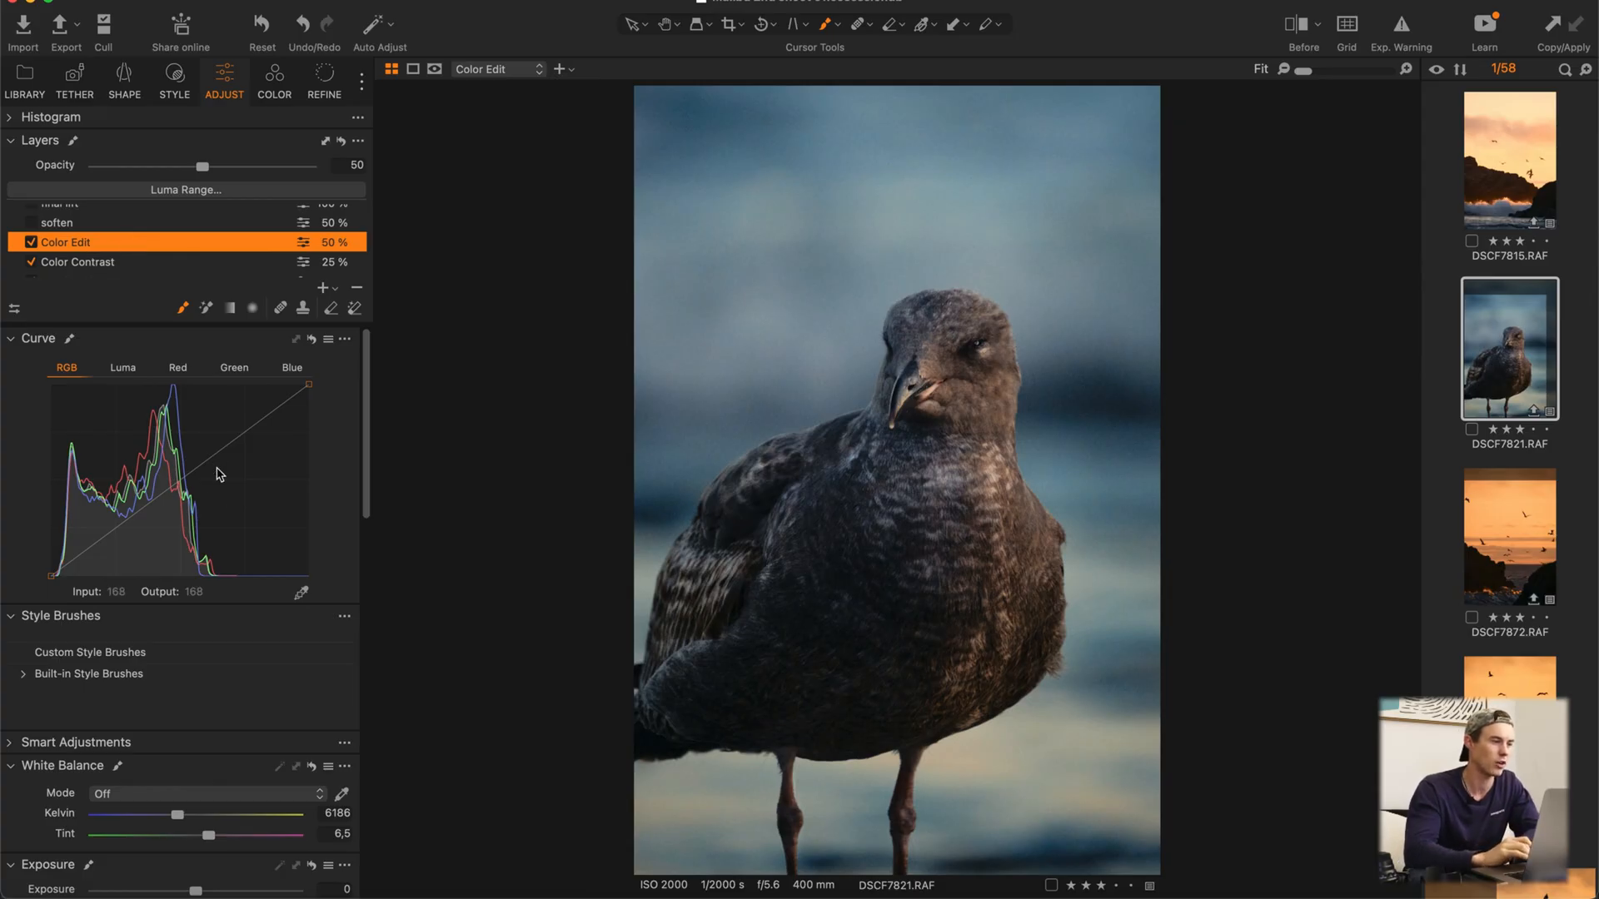
Step: Check the Color Edit layer's Luma, Red, Green and Blue curves for adjustments and return to the RGB curve
{"action": "left_click", "coordinate": [124, 367]}
{"action": "left_click", "coordinate": [177, 367]}
{"action": "left_click", "coordinate": [234, 367]}
{"action": "left_click", "coordinate": [293, 372]}
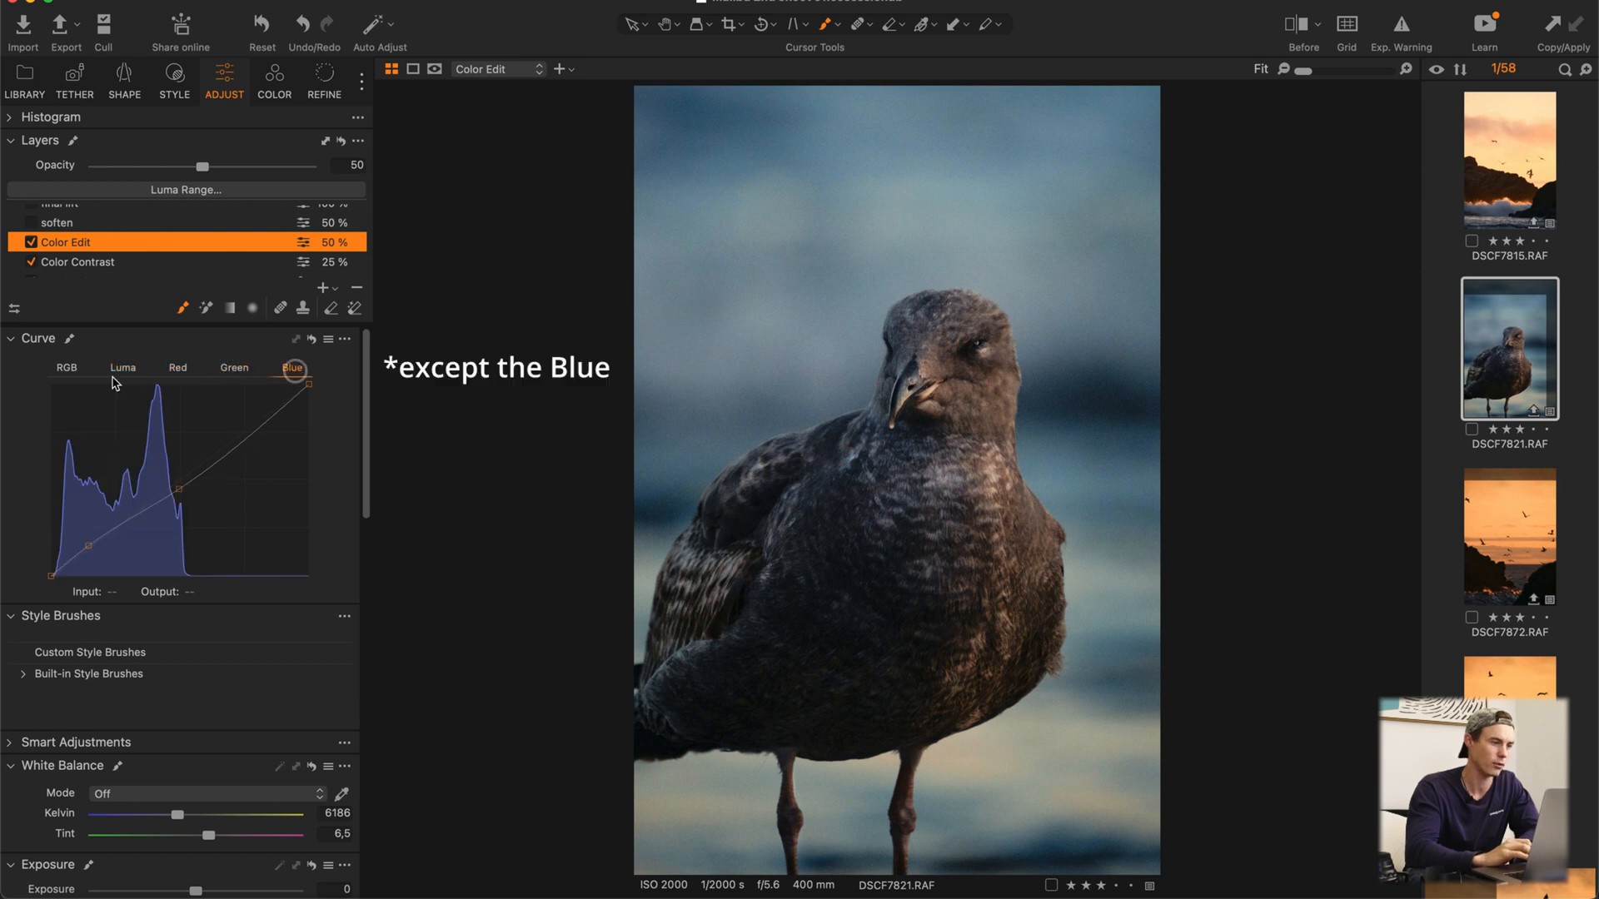
{"action": "left_click", "coordinate": [67, 367]}
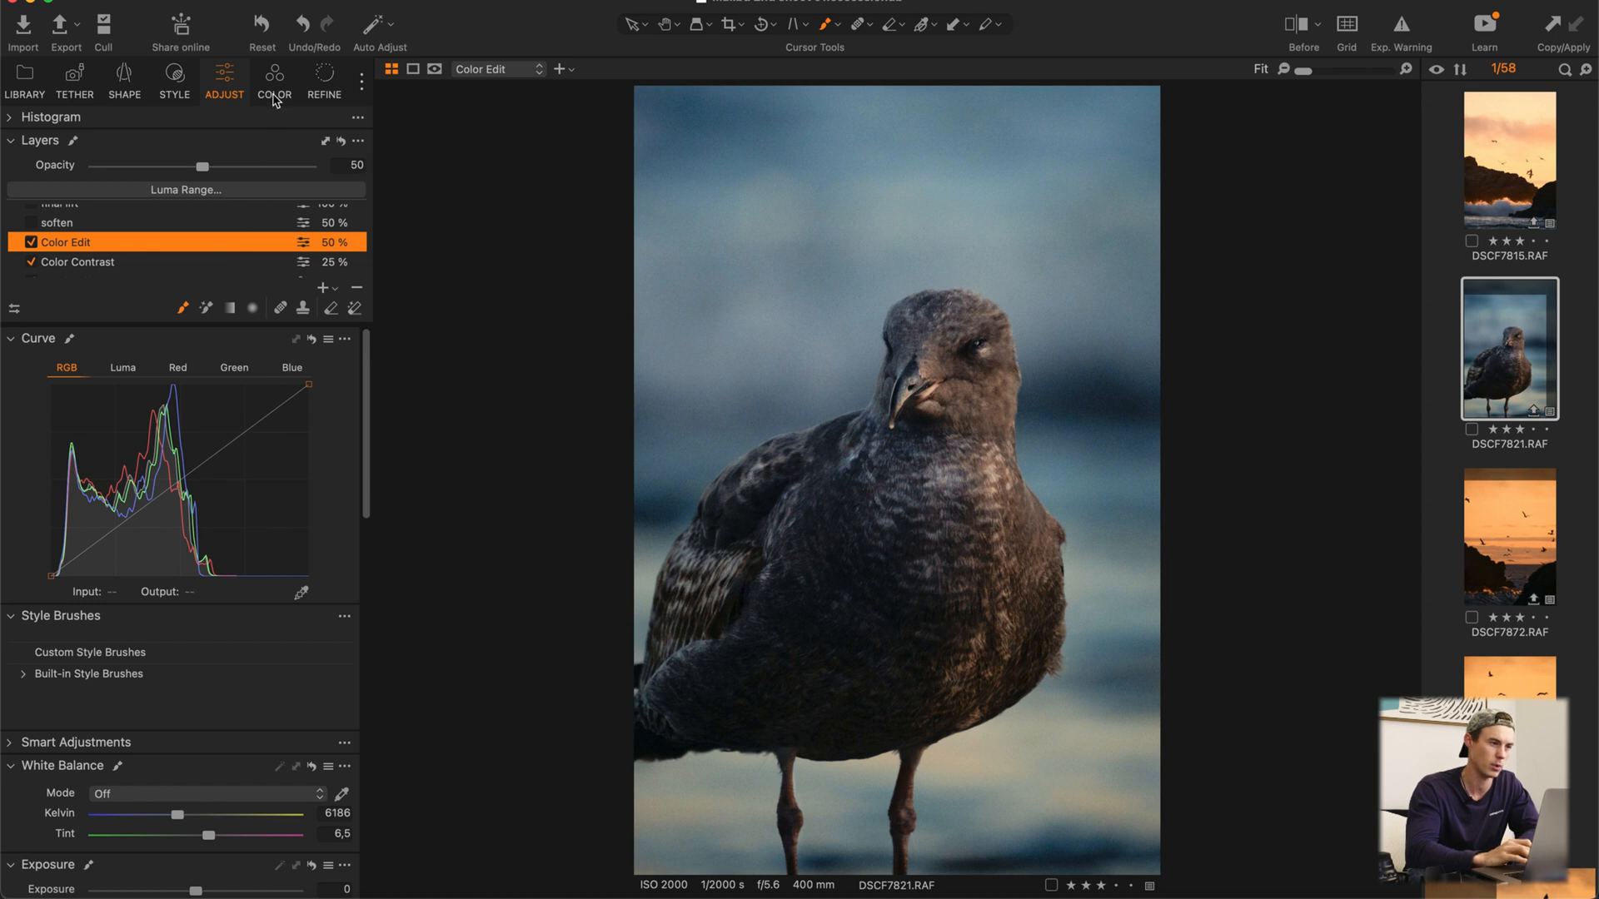
Step: Show the Color Edit layer's advanced Color Editor and select its blue color range
{"action": "left_click", "coordinate": [275, 98]}
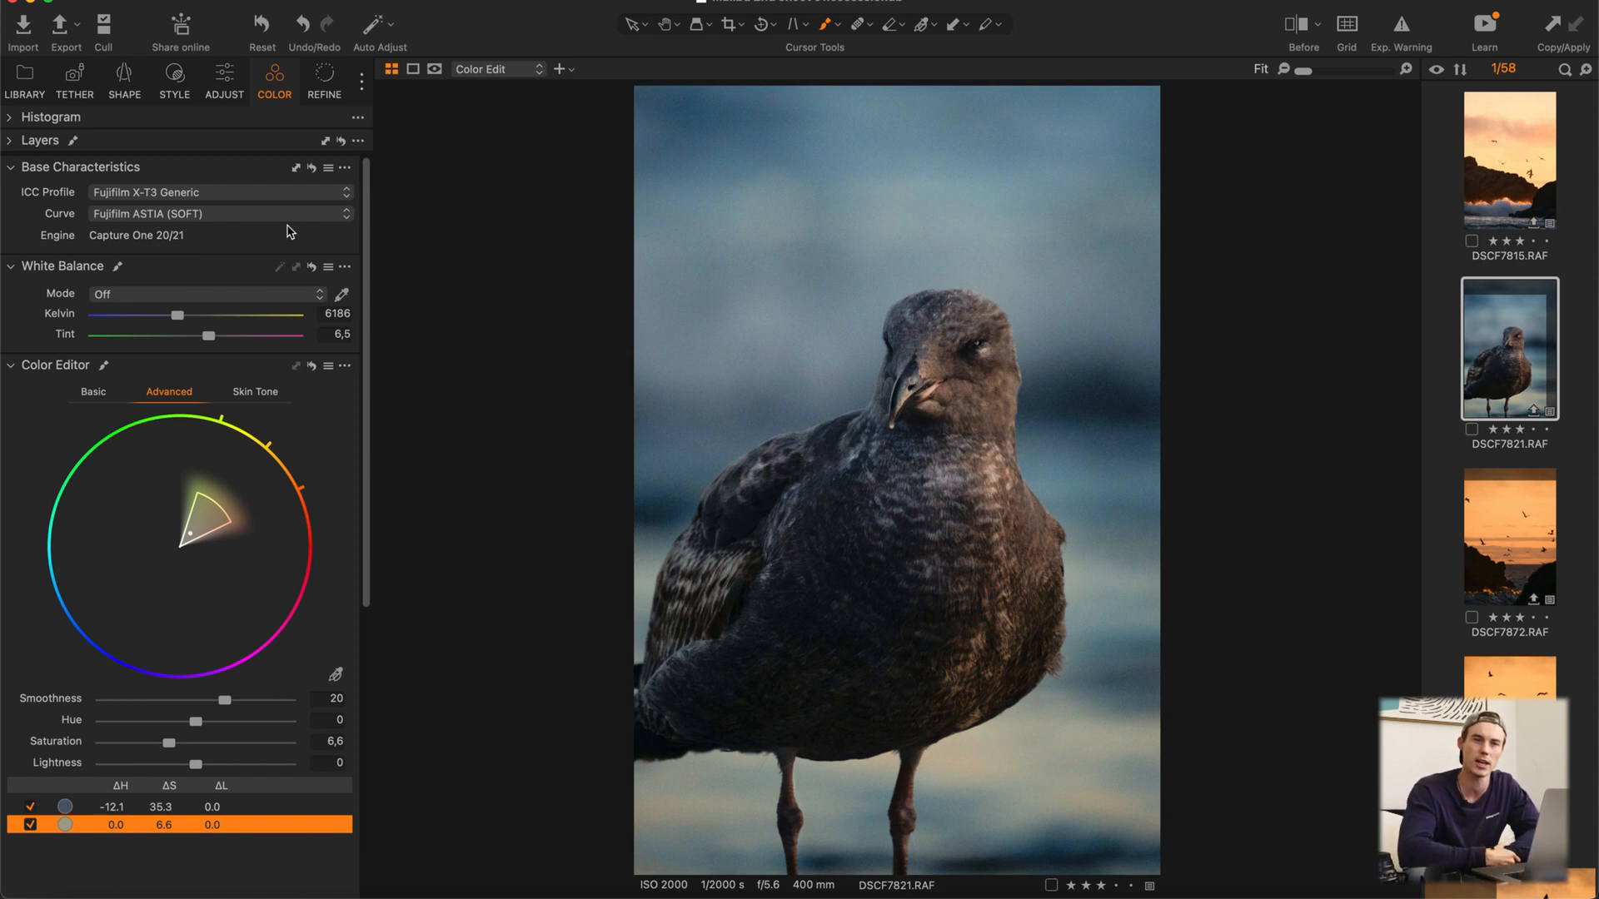
{"action": "left_click", "coordinate": [116, 807]}
{"action": "scroll", "coordinate": [235, 419], "scroll_direction": "down", "scroll_amount": 2}
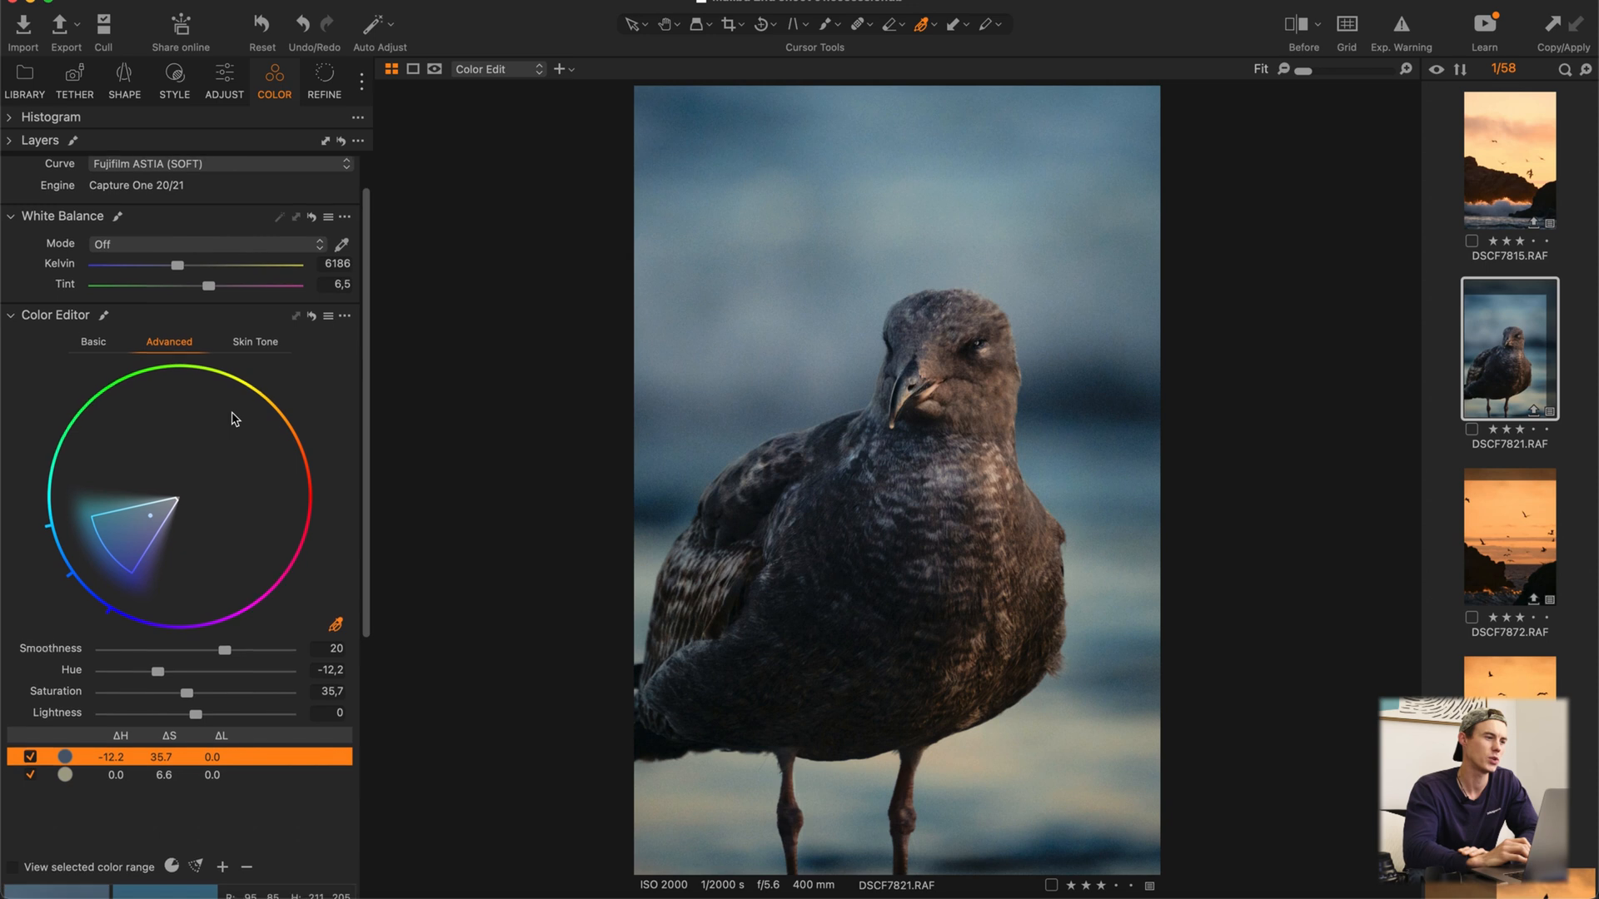
{"action": "scroll", "coordinate": [235, 419], "scroll_direction": "down", "scroll_amount": 2}
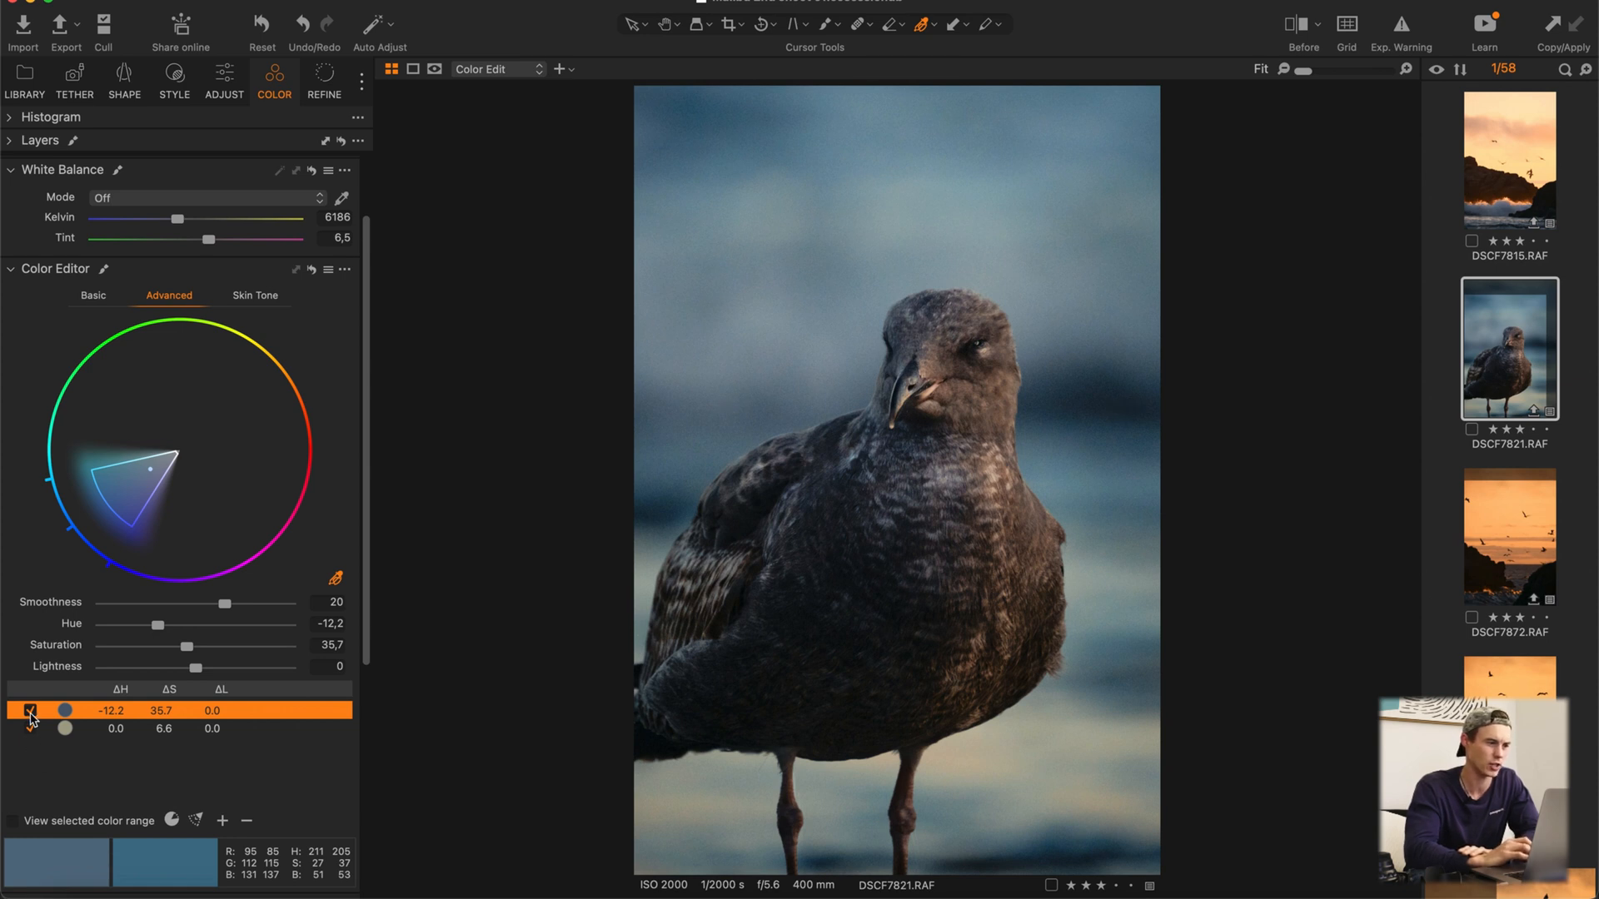
Step: Compare the photo with the Color Editor's blue range adjustment off and on
{"action": "left_click", "coordinate": [30, 711]}
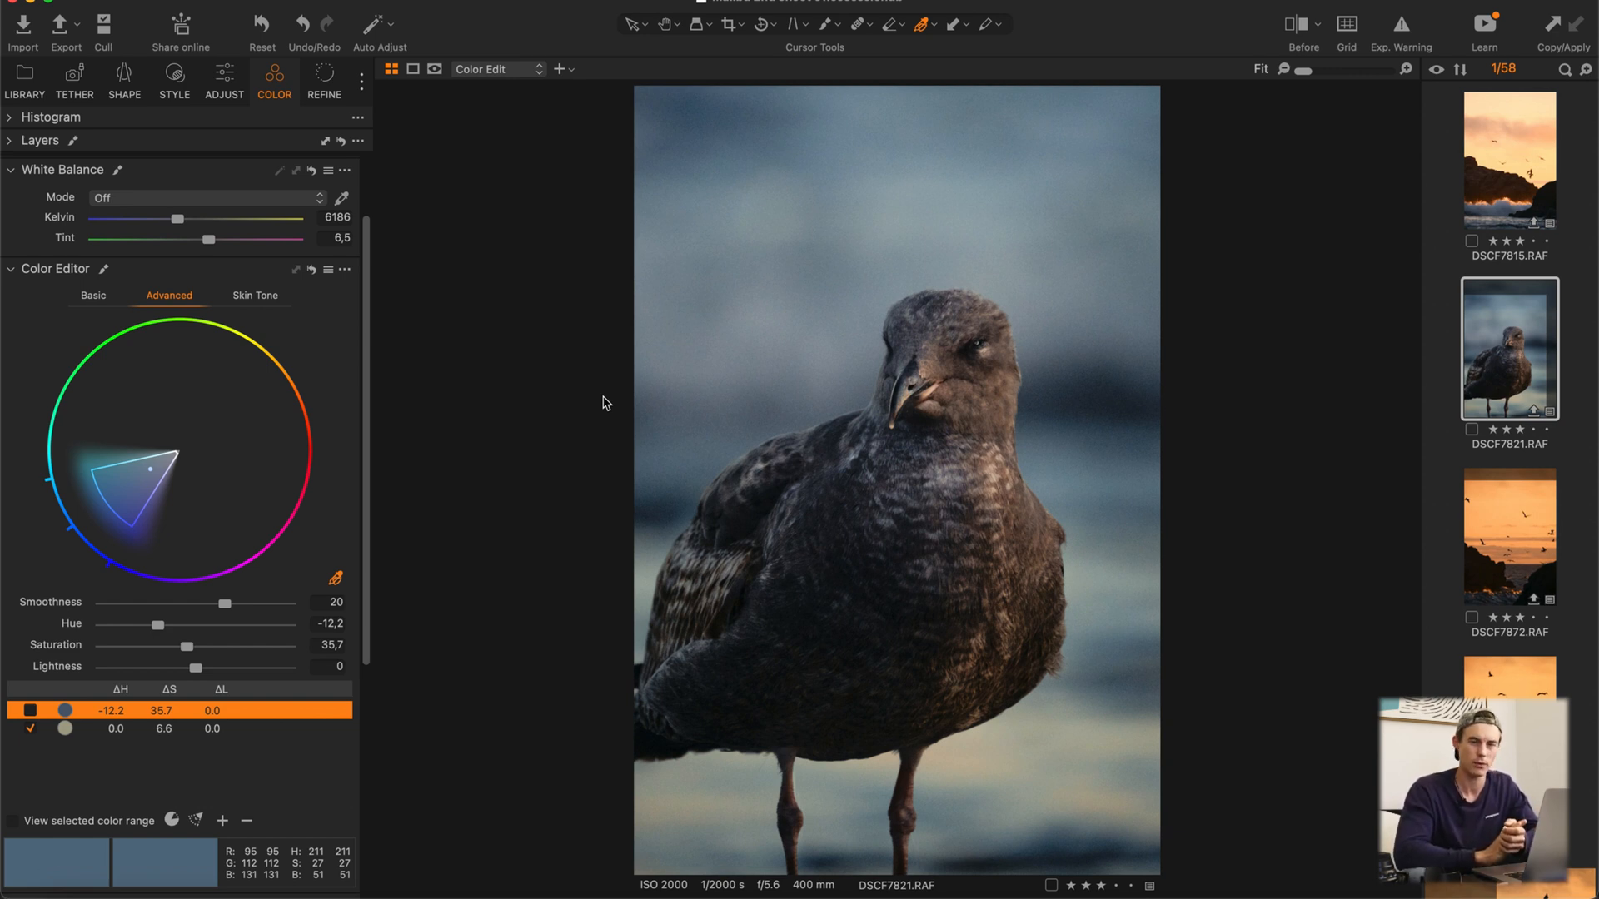
{"action": "left_click", "coordinate": [30, 711]}
{"action": "left_click", "coordinate": [338, 581]}
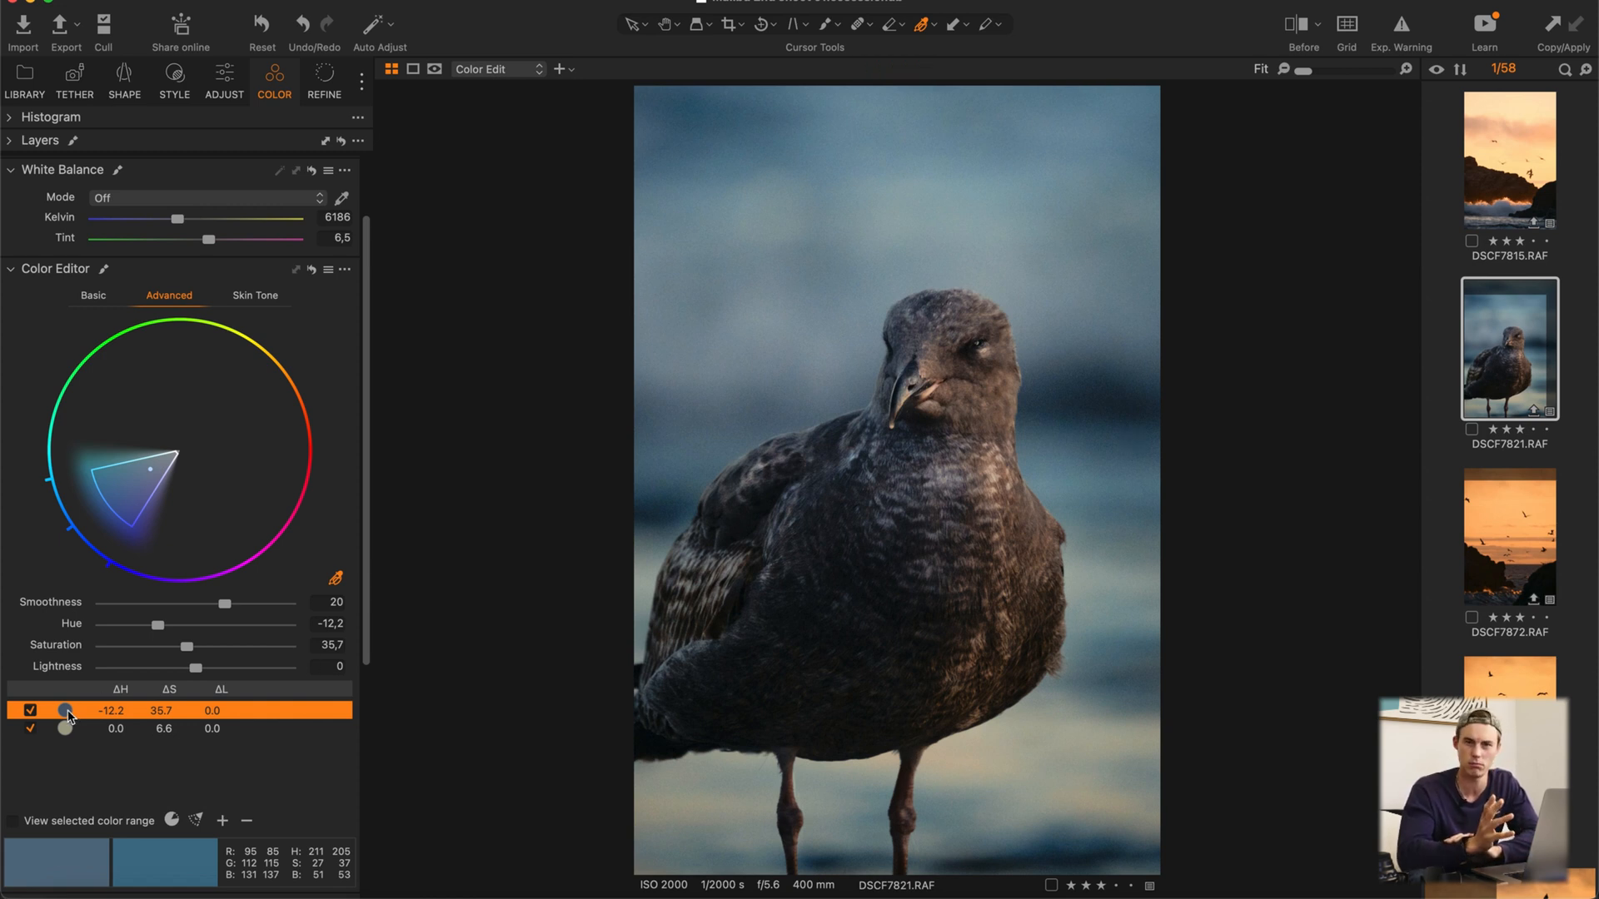
Step: Reset the saturation of the Color Editor's blue range to 0
{"action": "left_click", "coordinate": [69, 712]}
{"action": "left_click", "coordinate": [394, 715]}
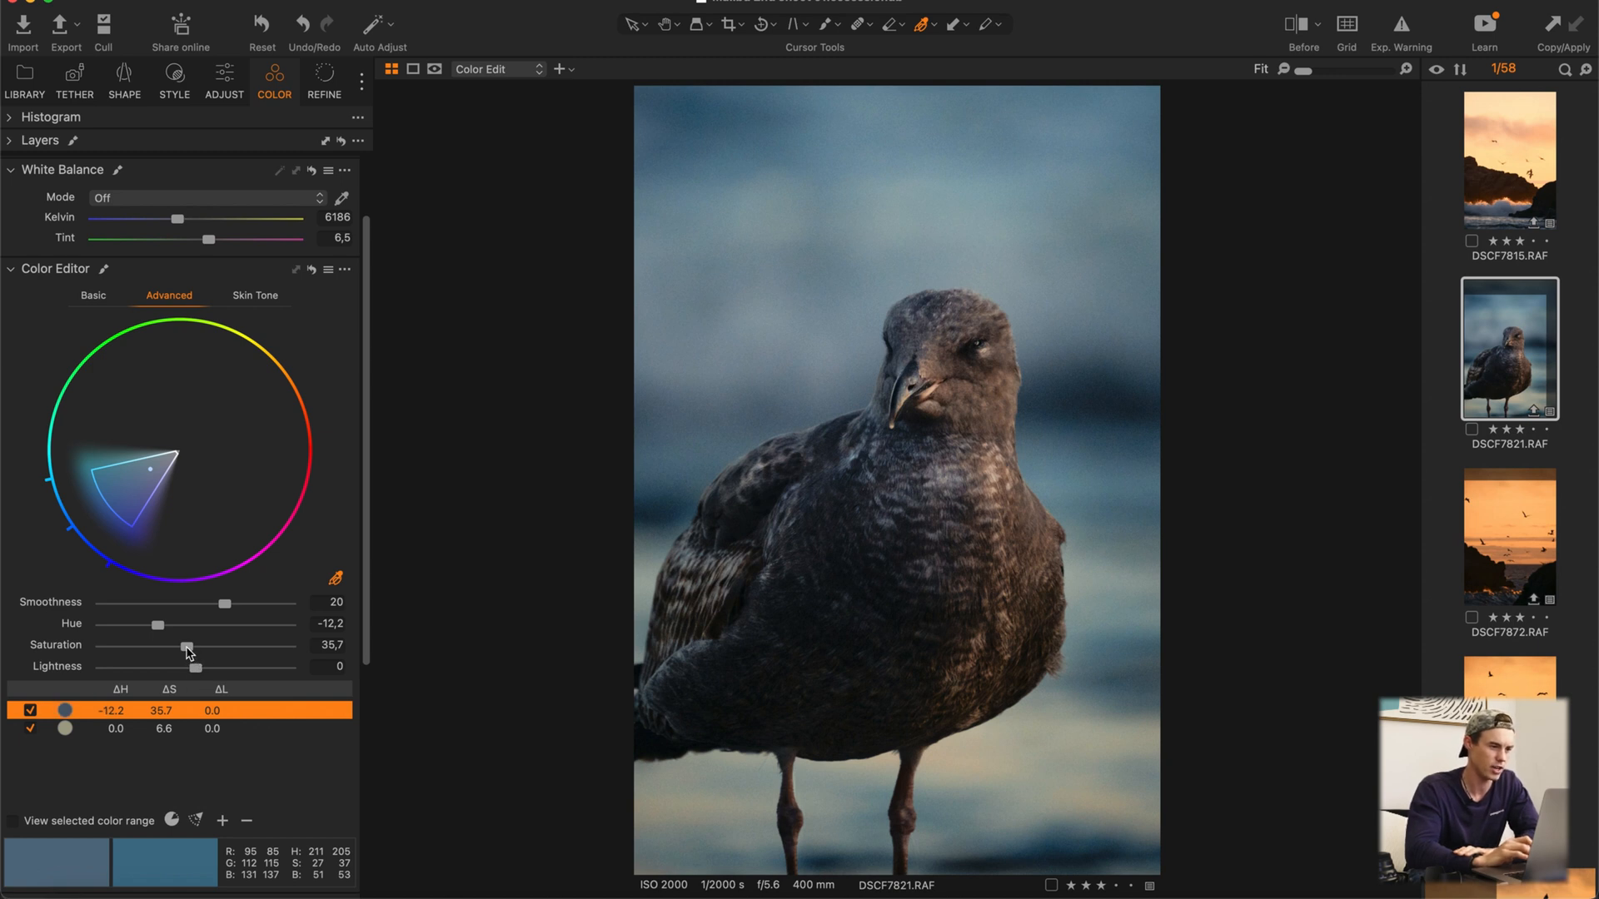
{"action": "double_click", "coordinate": [186, 646]}
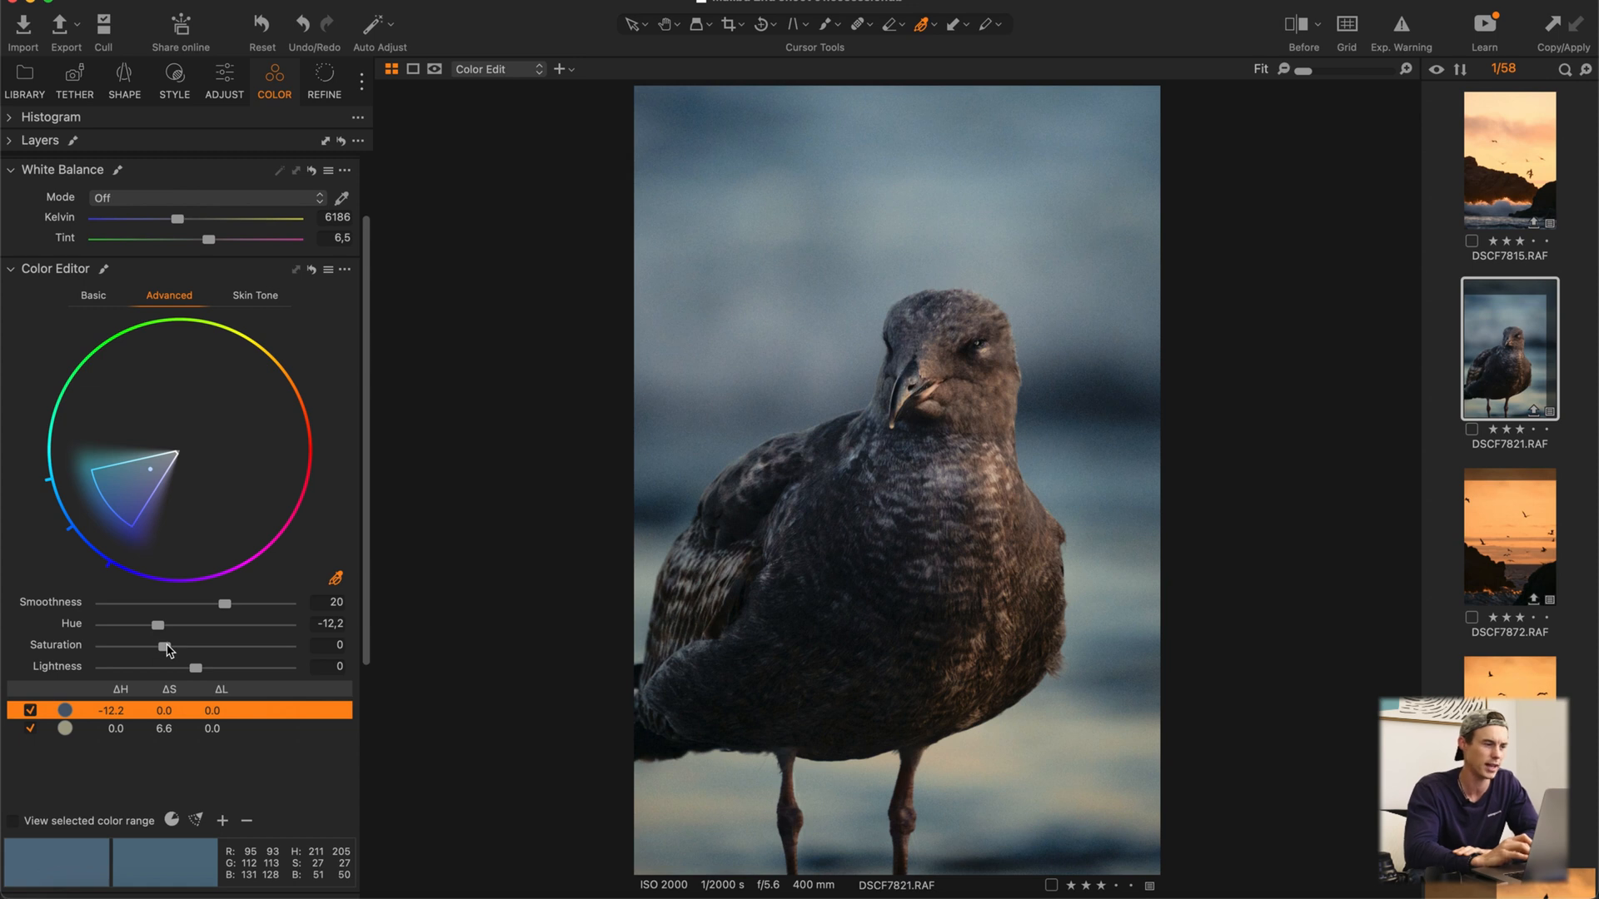
Step: Set the saturation of the Color Editor's blue range to 40.8
{"action": "left_click_drag", "start_coordinate": [167, 647], "coordinate": [191, 647]}
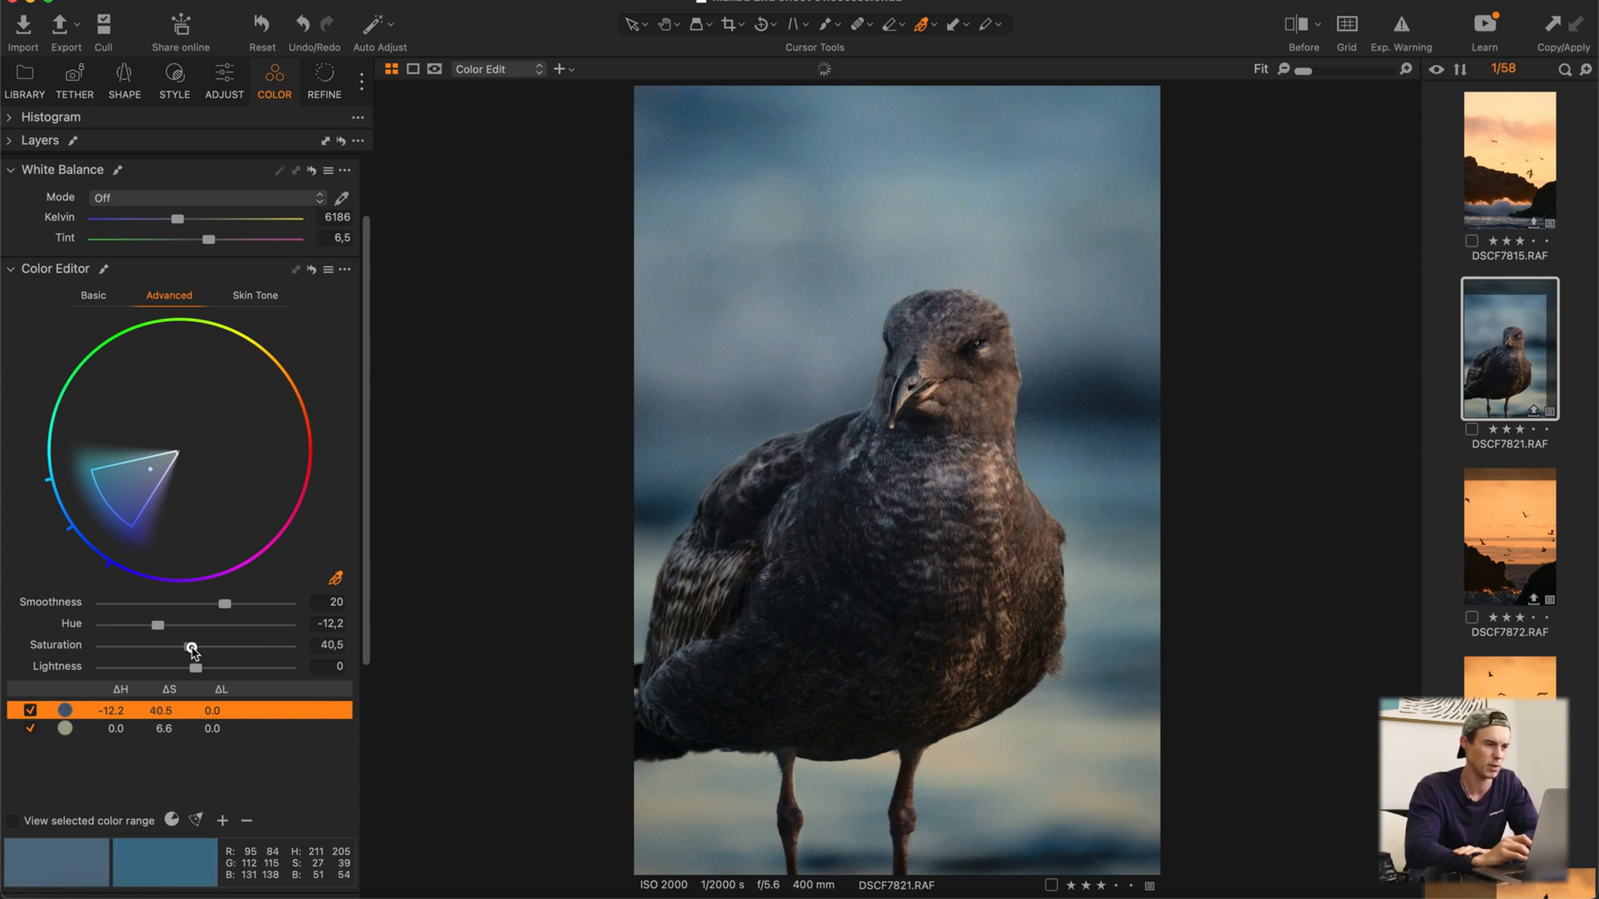
{"action": "mouse_move", "coordinate": [157, 625]}
{"action": "left_mouse_down"}
{"action": "mouse_move", "coordinate": [185, 625]}
{"action": "mouse_move", "coordinate": [157, 624]}
{"action": "left_mouse_up"}
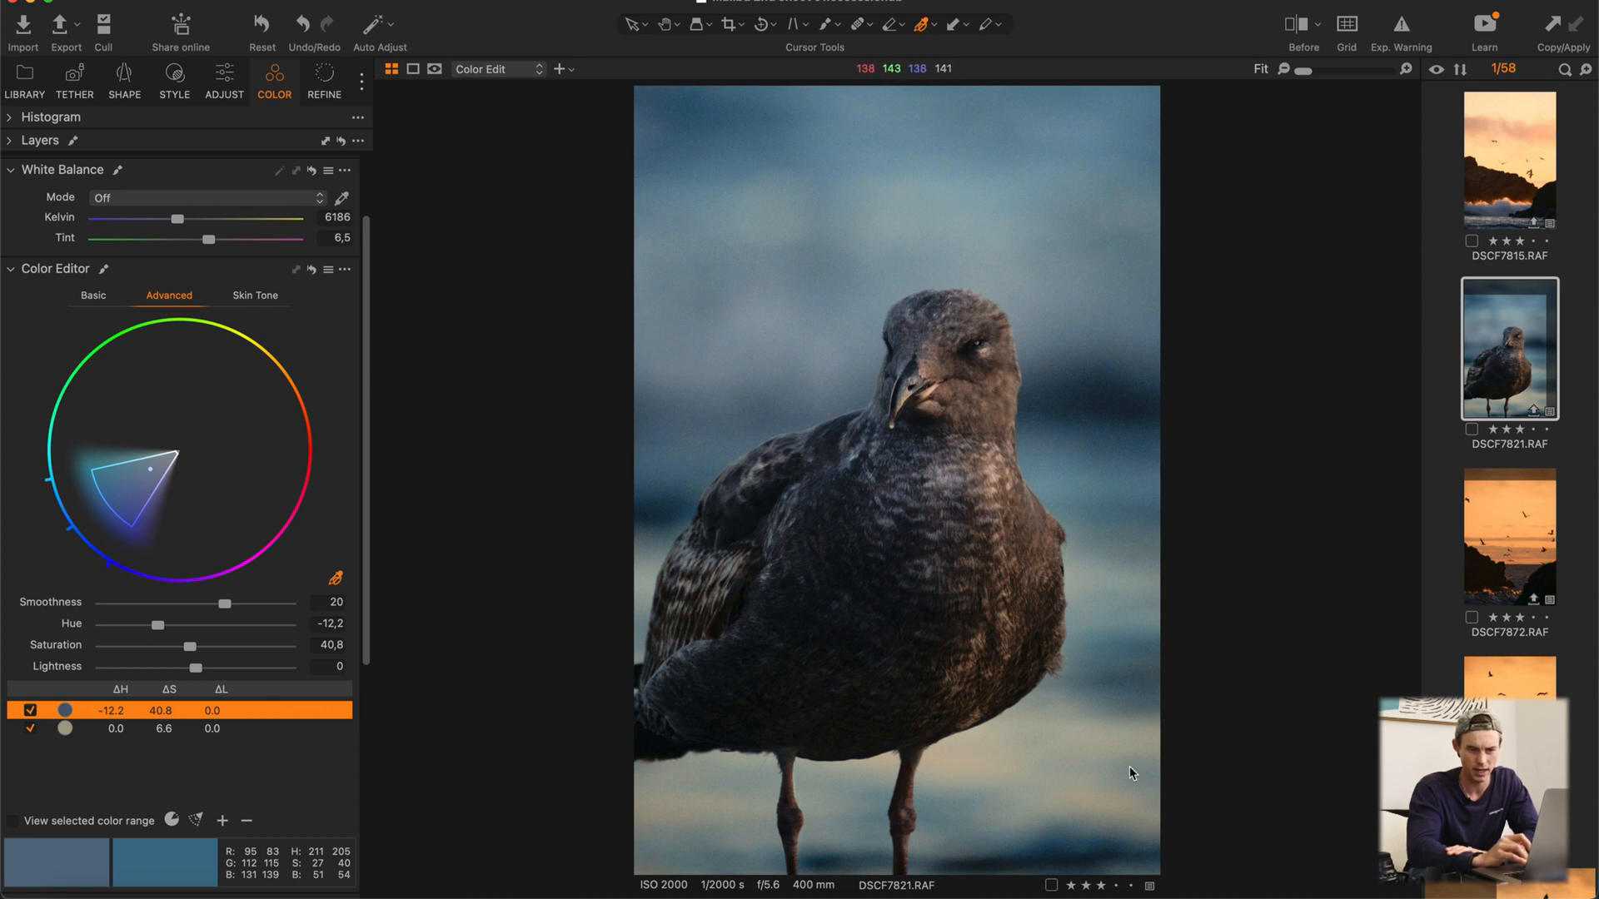
Step: Check the Color Editor's beige range off and on, and set its saturation to 29.2
{"action": "left_click", "coordinate": [30, 728]}
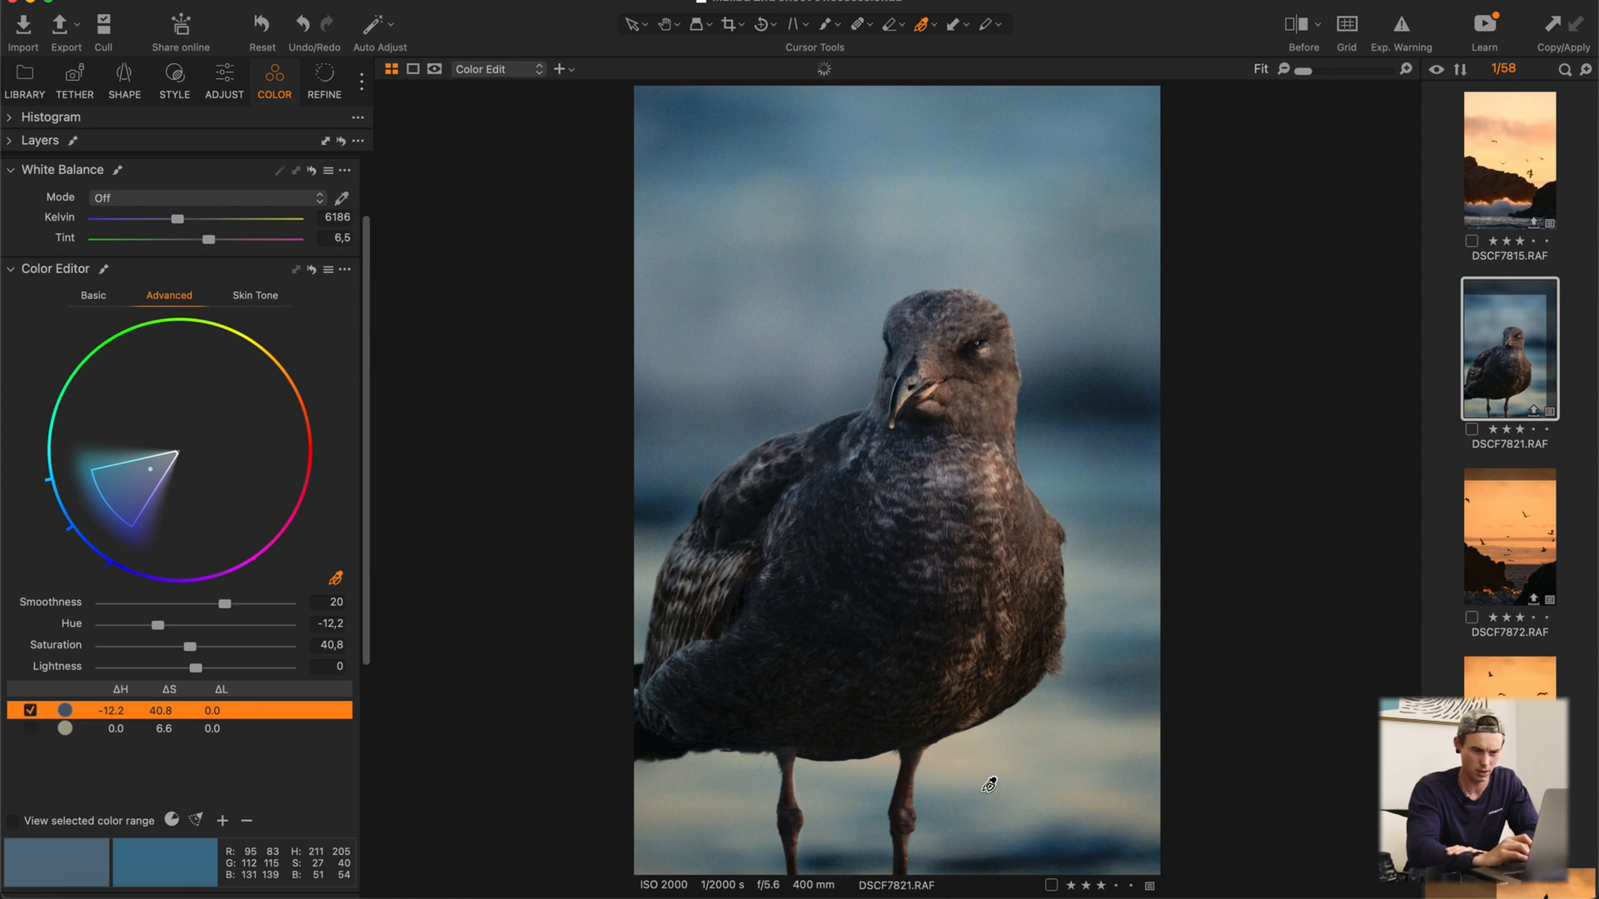
{"action": "left_click", "coordinate": [30, 729]}
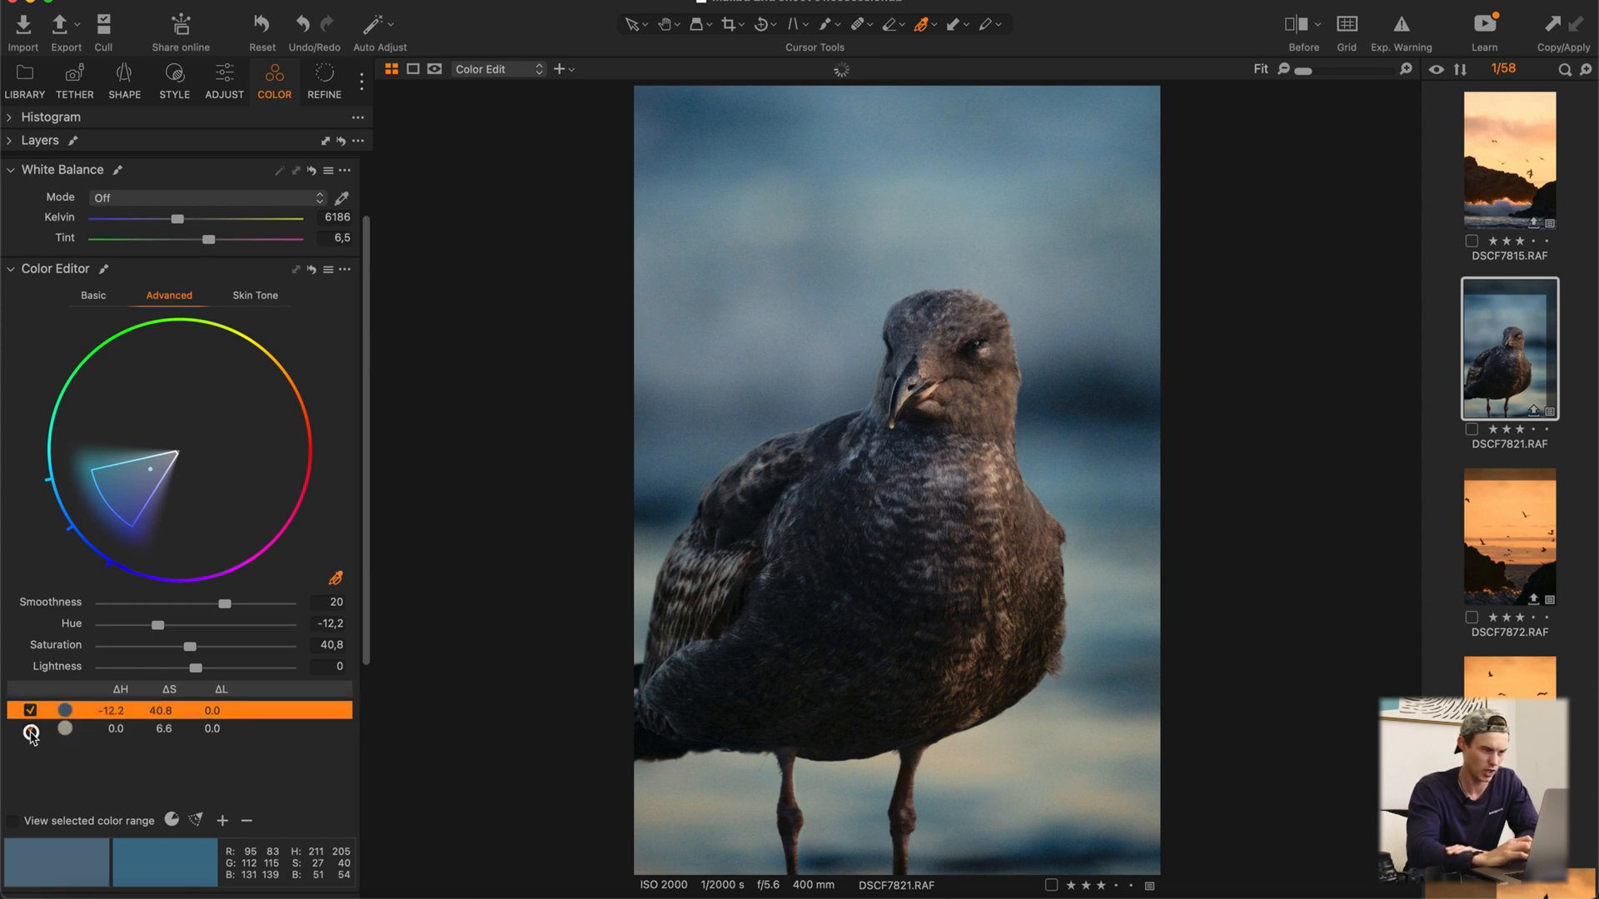
{"action": "left_click", "coordinate": [206, 728]}
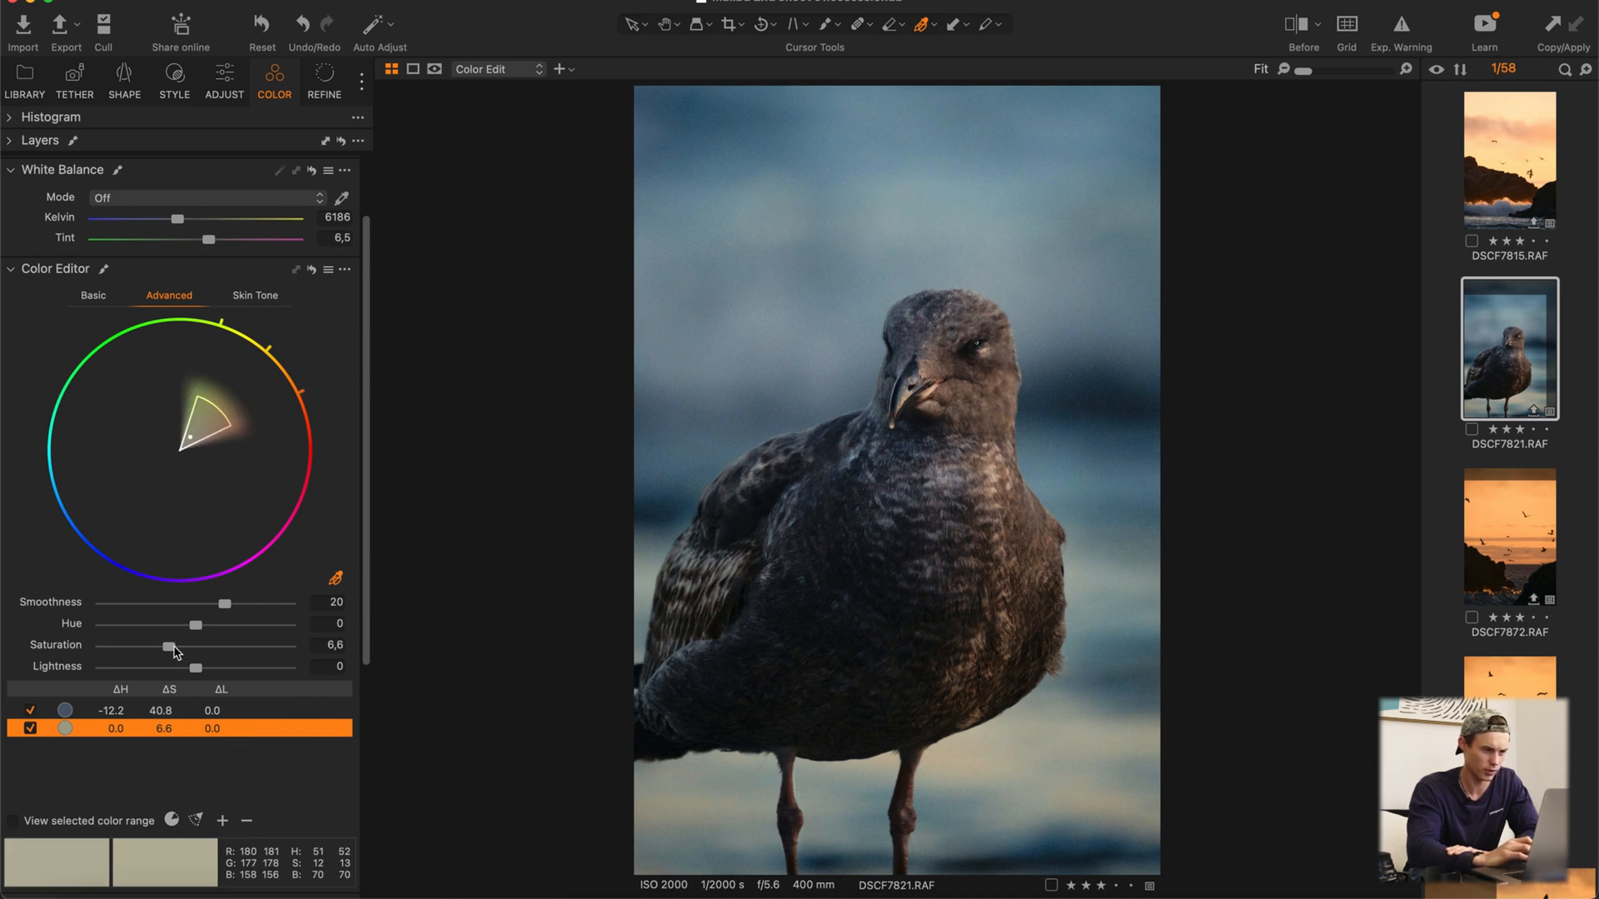
{"action": "left_click_drag", "start_coordinate": [176, 649], "coordinate": [184, 649]}
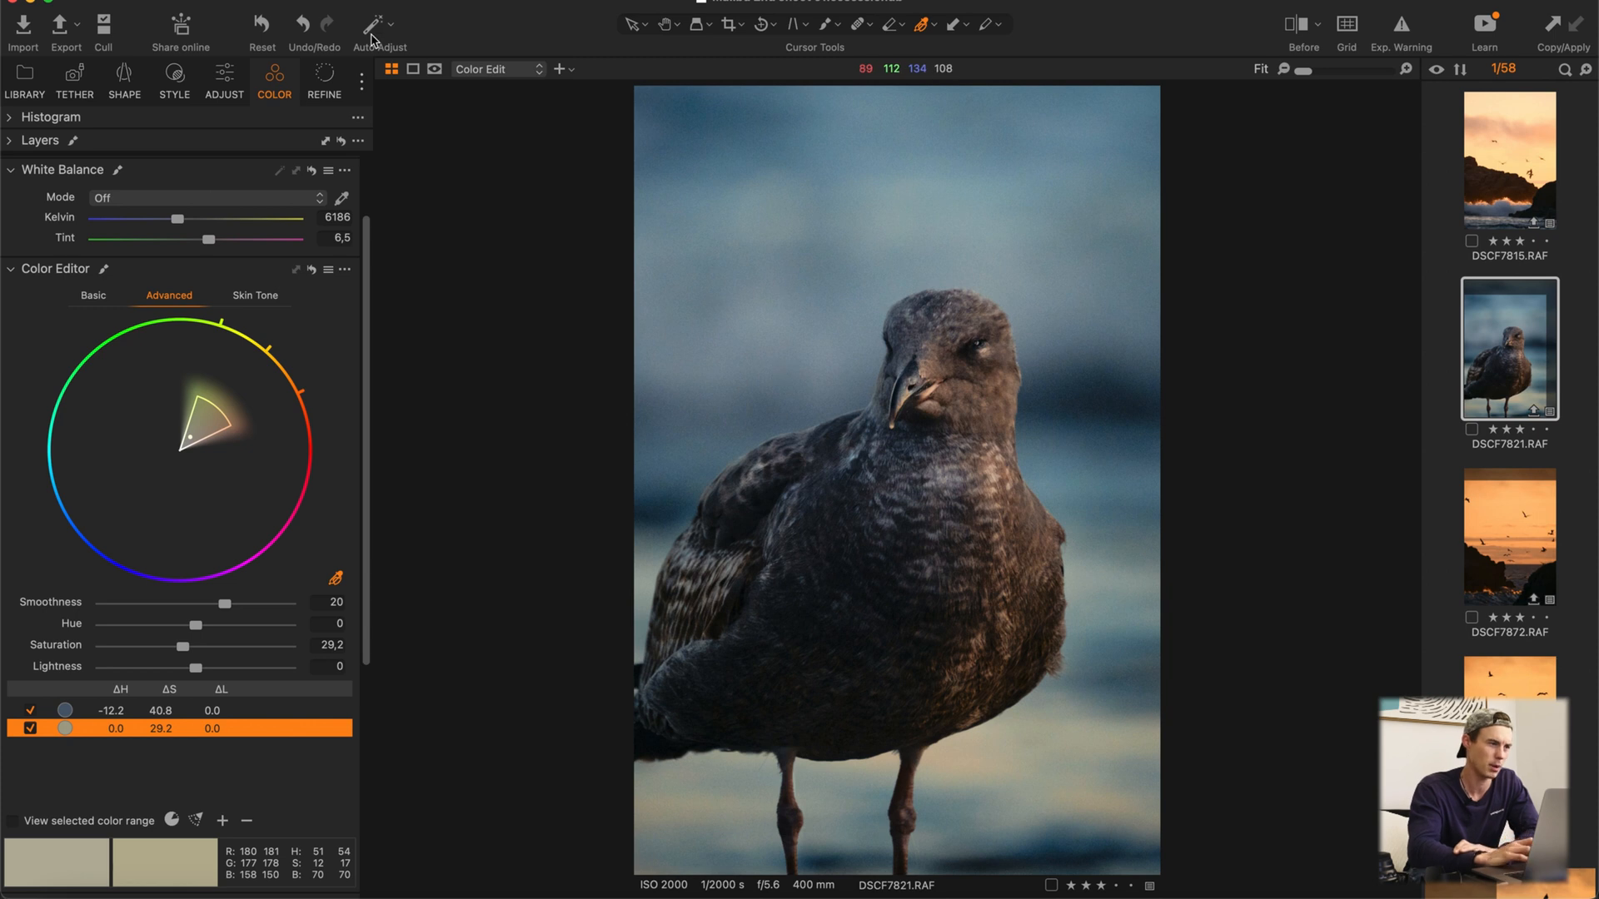
Step: Compare the photo with the whole Color Edit layer off and on
{"action": "left_click", "coordinate": [224, 81]}
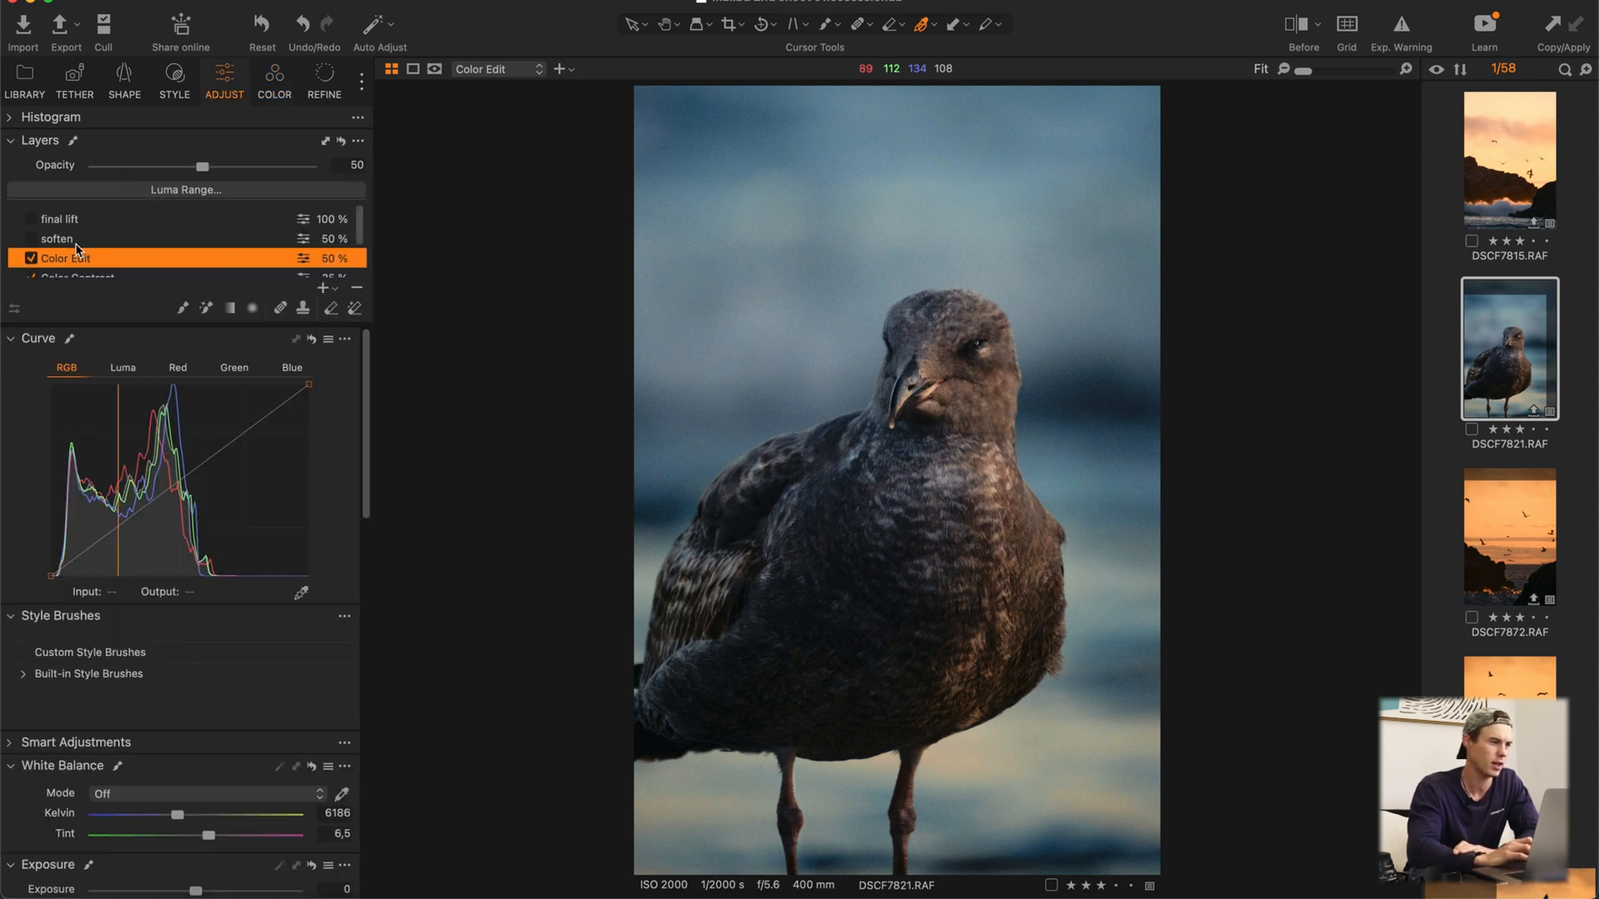
{"action": "left_click", "coordinate": [31, 257]}
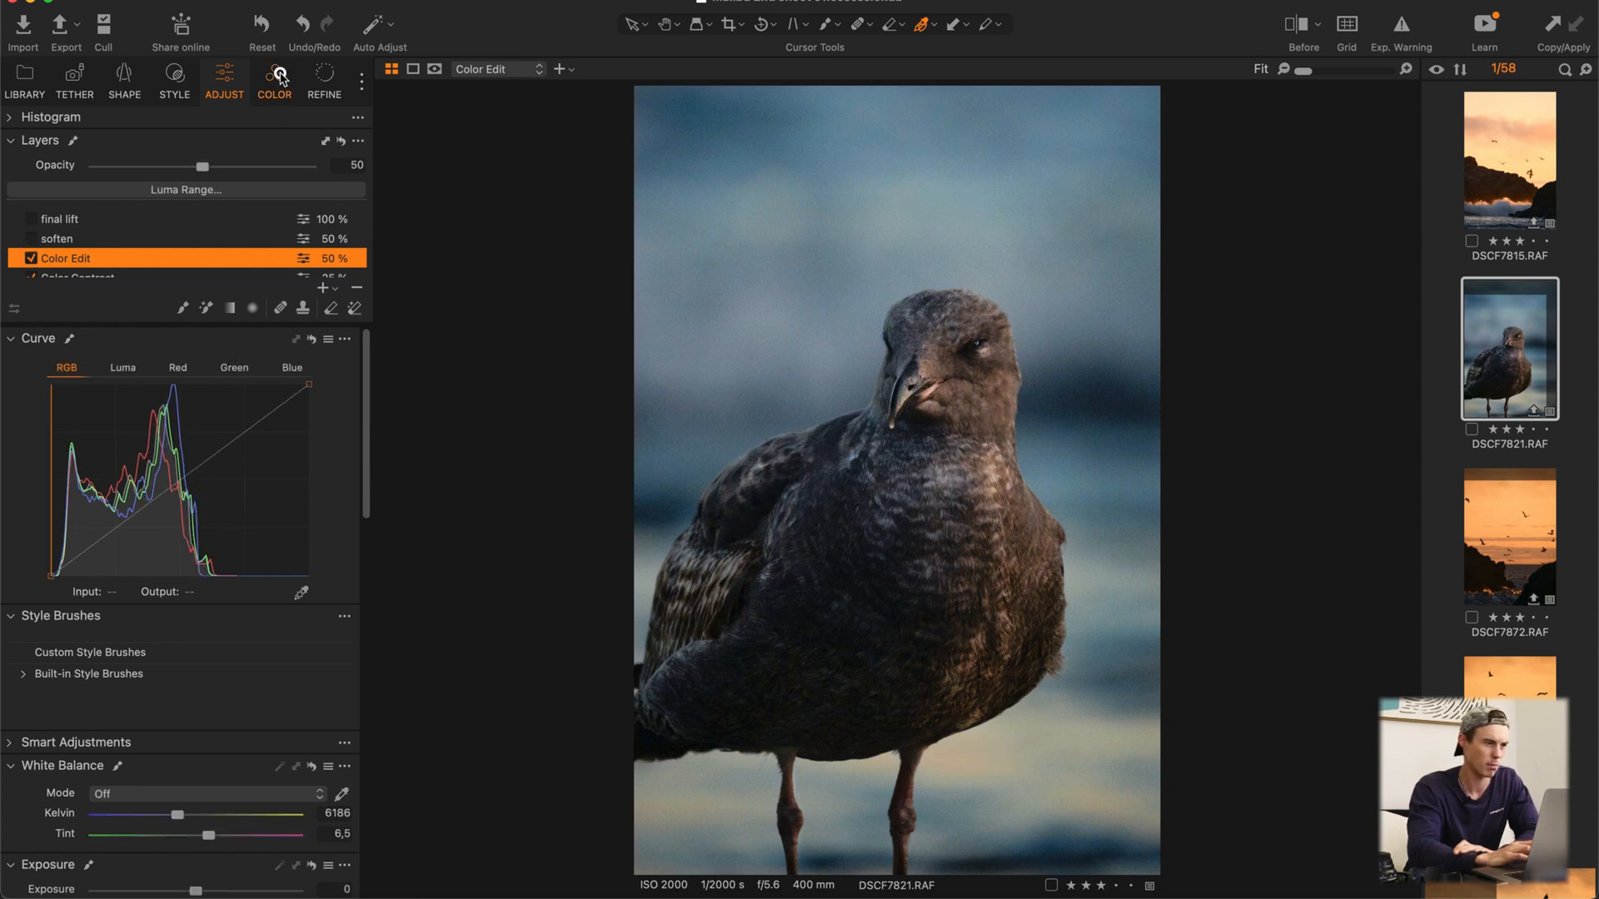
Step: Isolate the beige range by viewing only the selected color range, and switch that range's adjustment off for comparison
{"action": "left_click", "coordinate": [274, 80]}
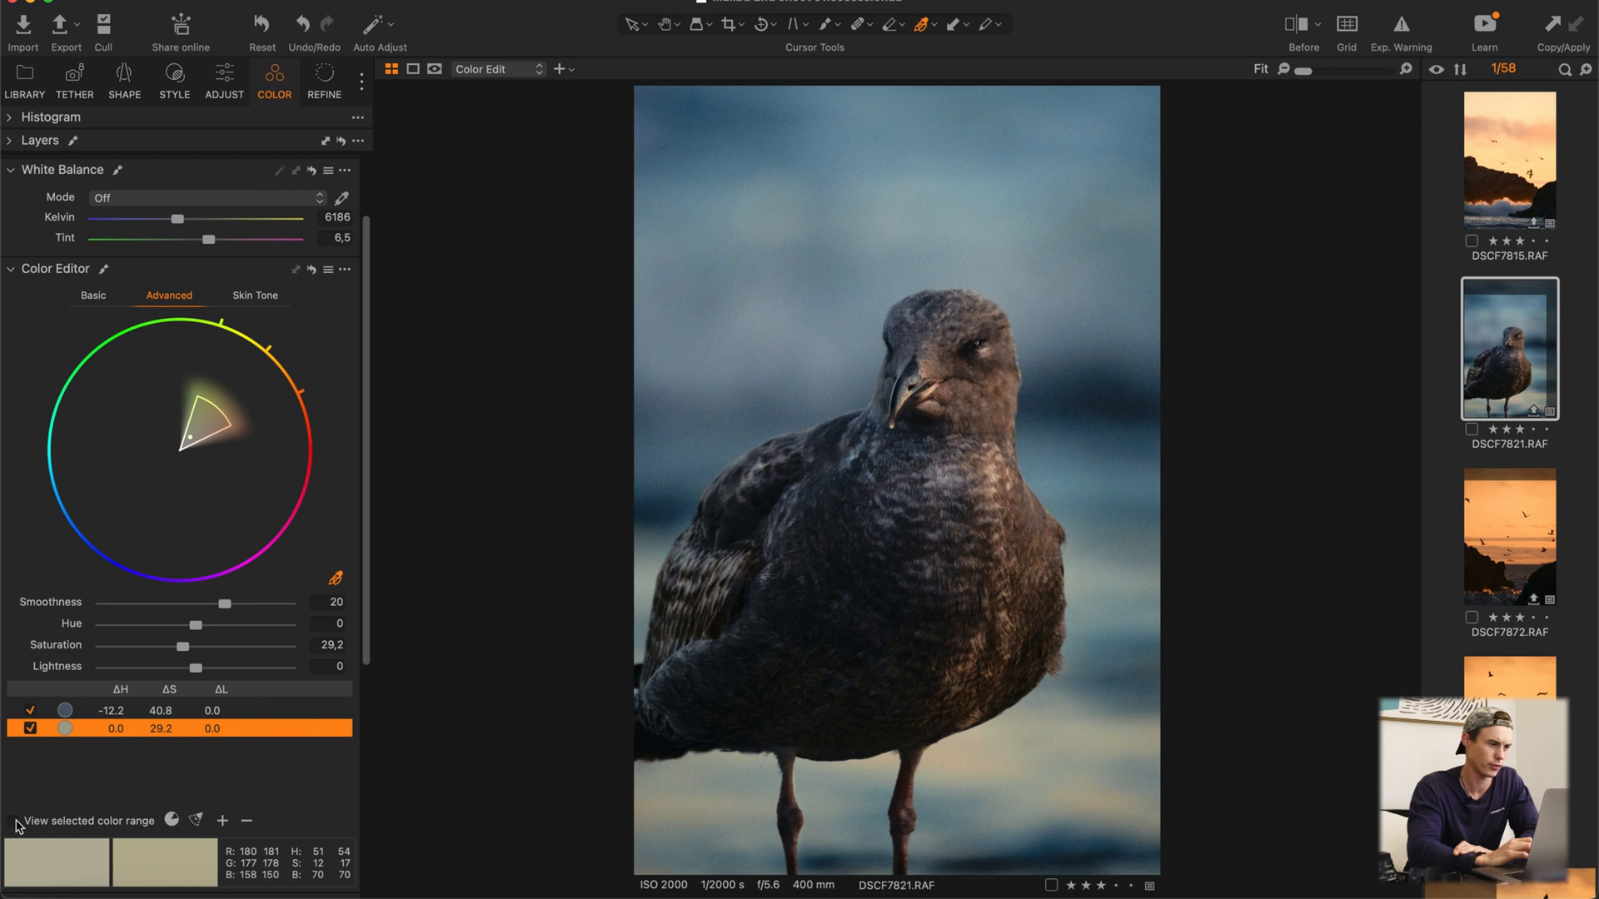
{"action": "left_click", "coordinate": [16, 821]}
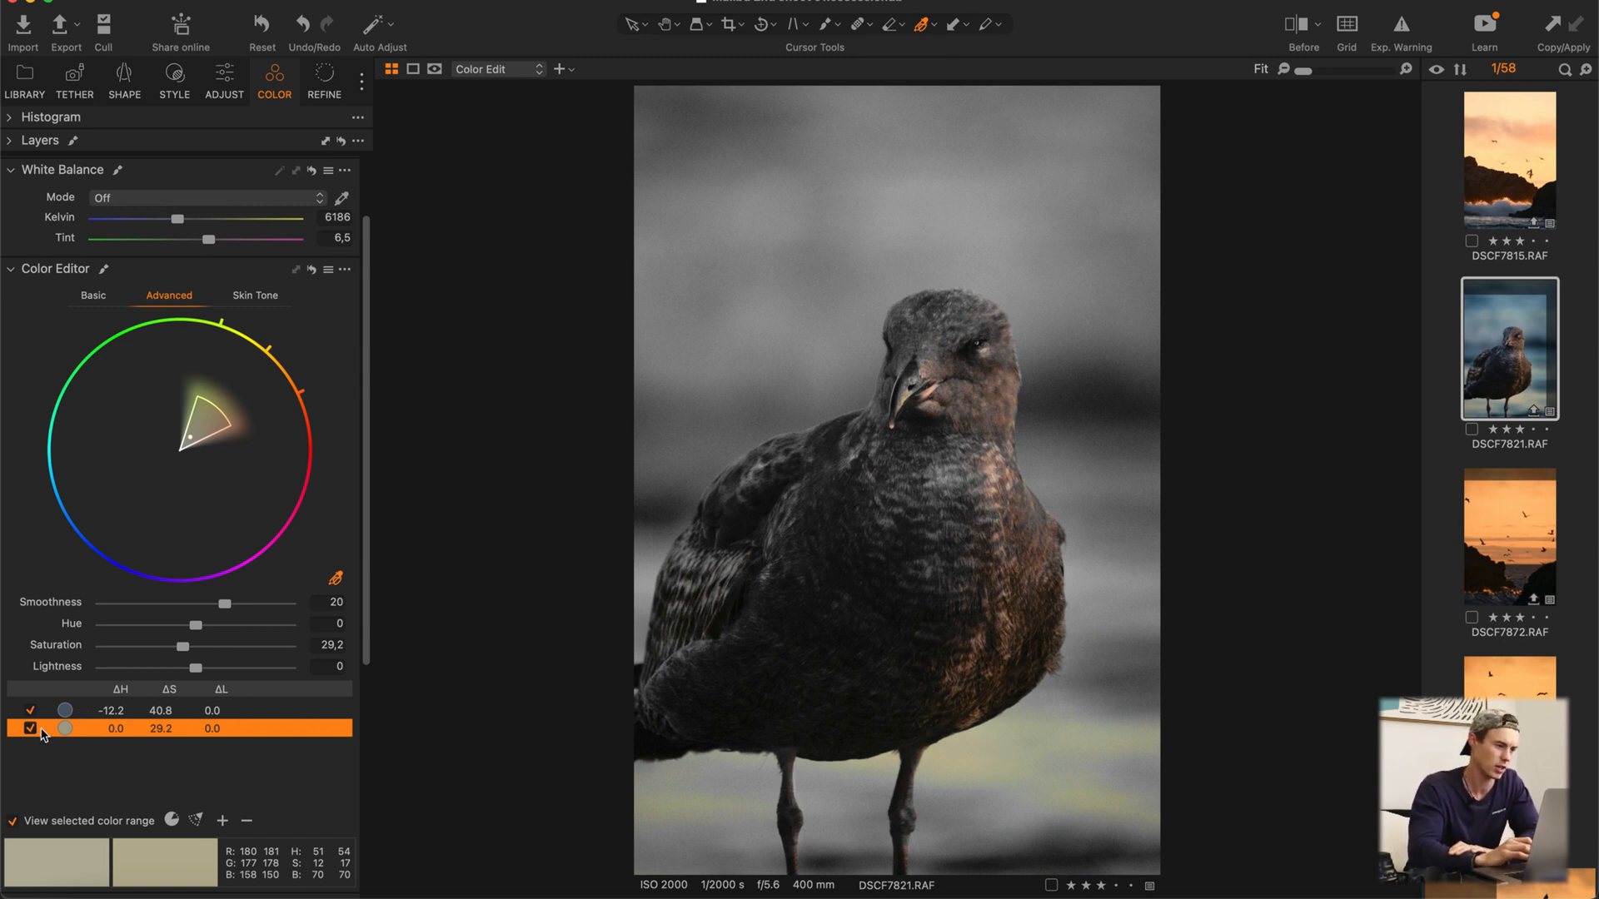
{"action": "left_click", "coordinate": [30, 729]}
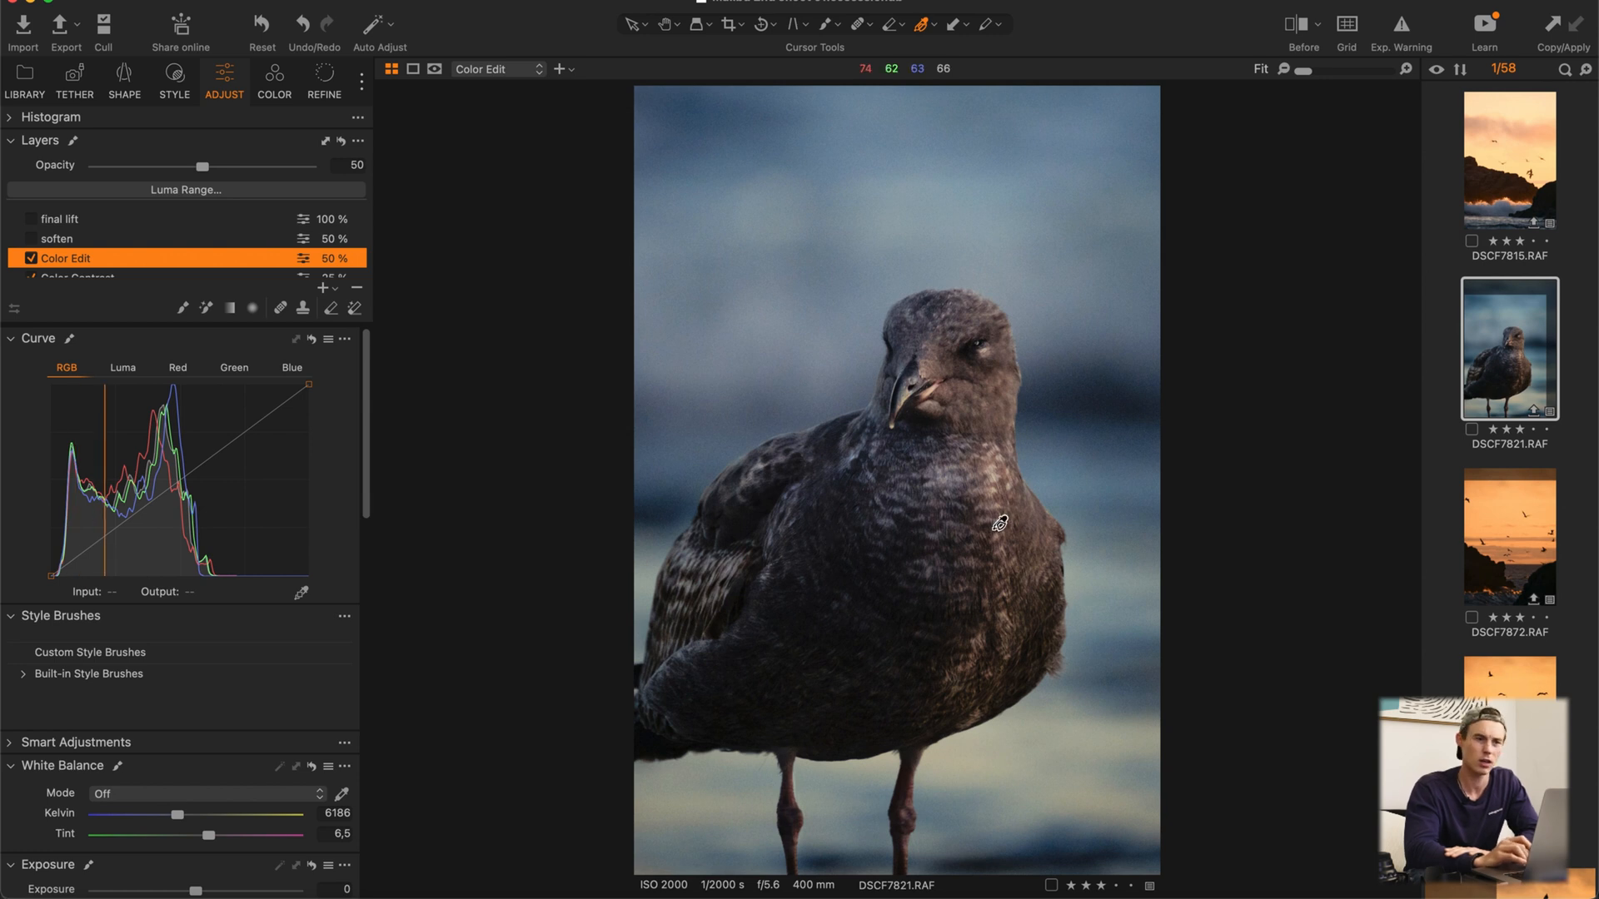
Step: Select and enable the soften layer and show its mask on the photo
{"action": "left_click", "coordinate": [95, 240]}
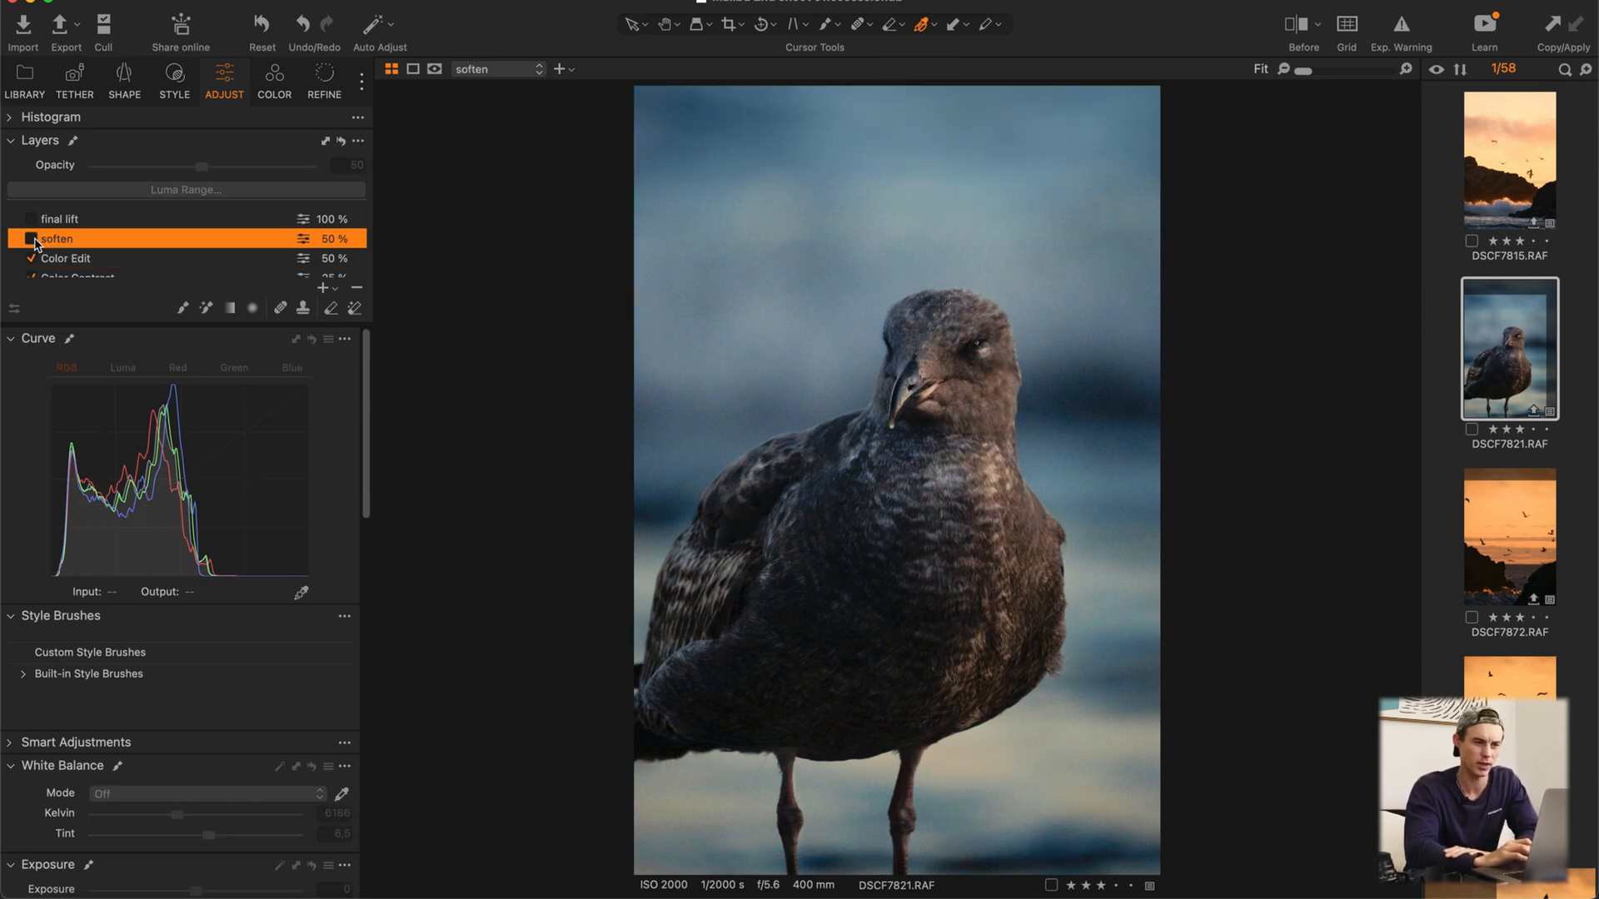
{"action": "left_click", "coordinate": [33, 239]}
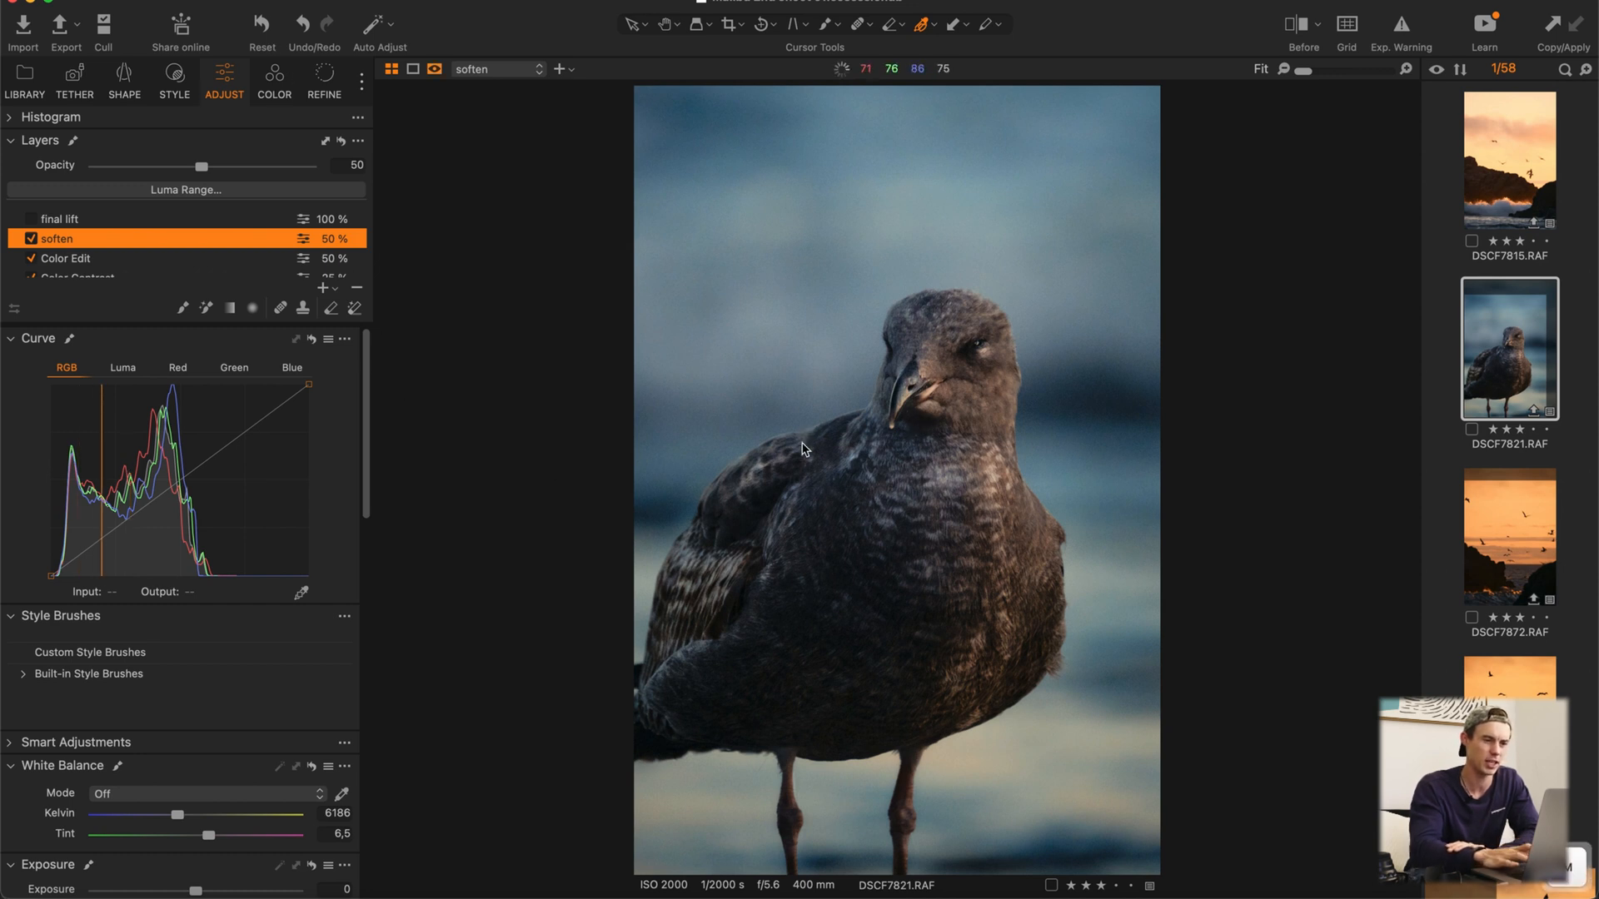
{"action": "key", "text": "m"}
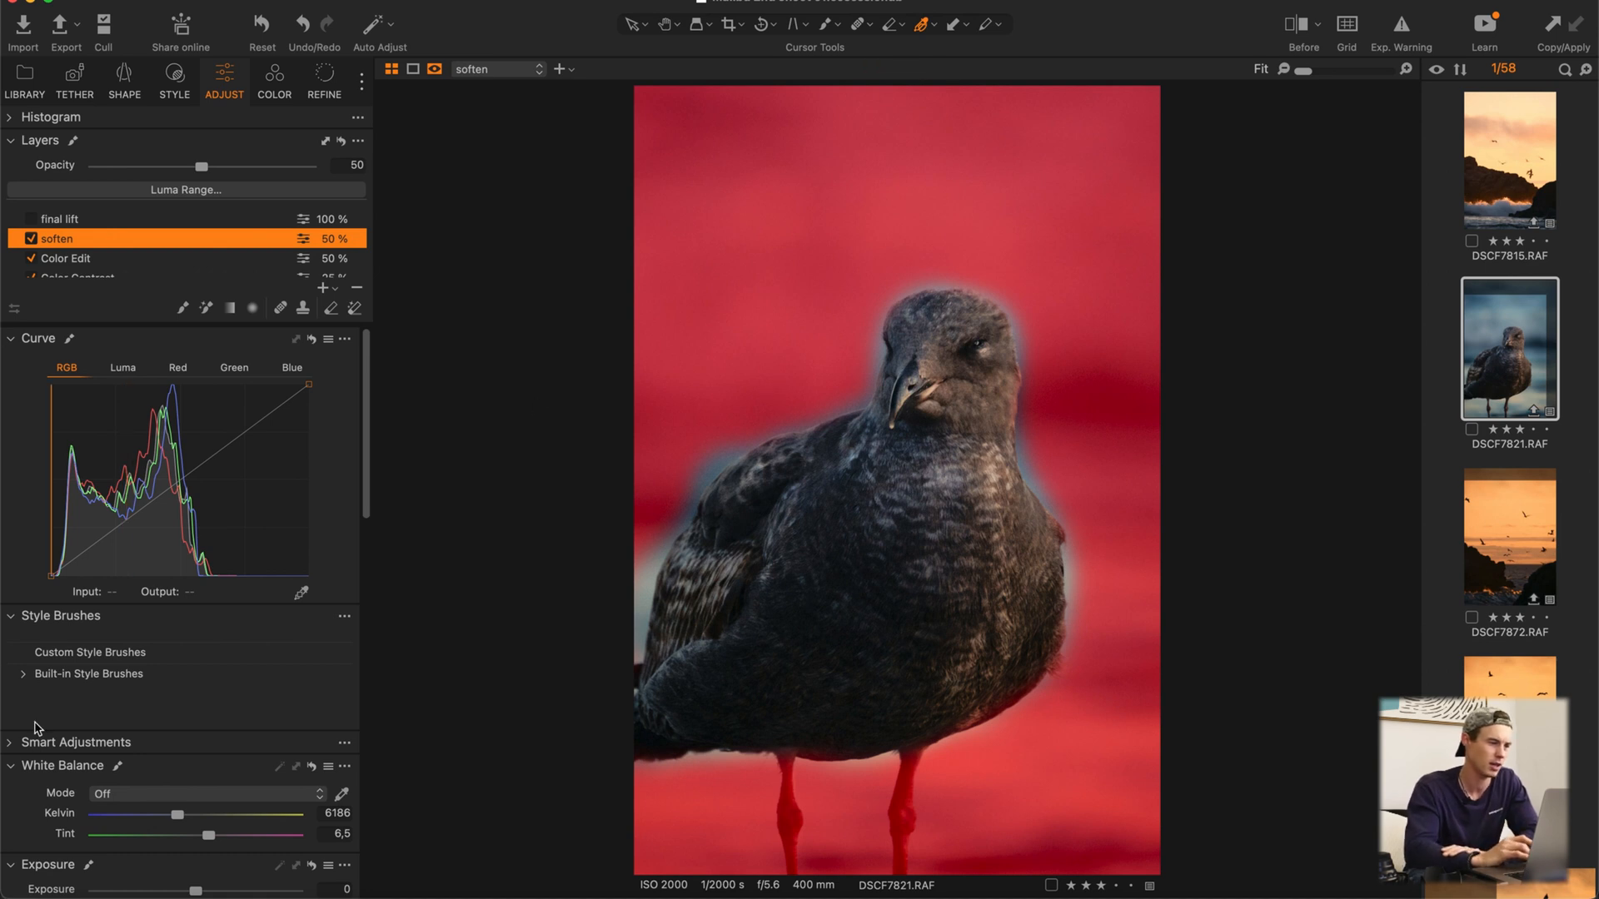
Step: Review the soften layer's noise reduction, clarity and structure settings, and hide its mask
{"action": "left_click", "coordinate": [326, 79]}
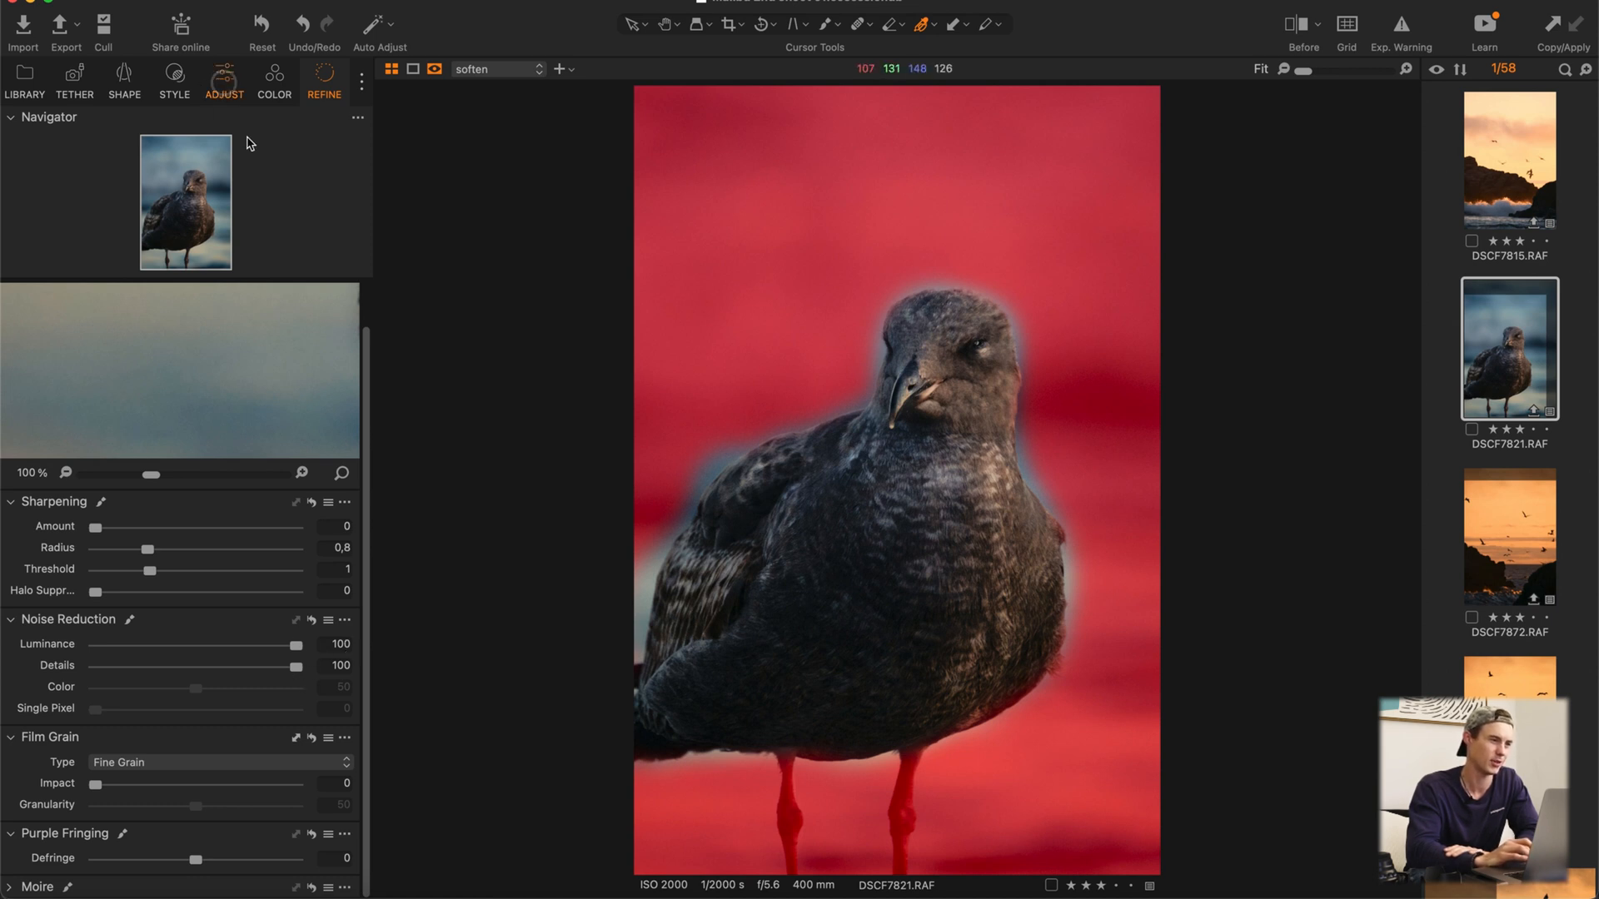
{"action": "left_click", "coordinate": [225, 83]}
{"action": "scroll", "coordinate": [225, 550], "scroll_direction": "down", "scroll_amount": 10}
{"action": "scroll", "coordinate": [225, 547], "scroll_direction": "down", "scroll_amount": 1}
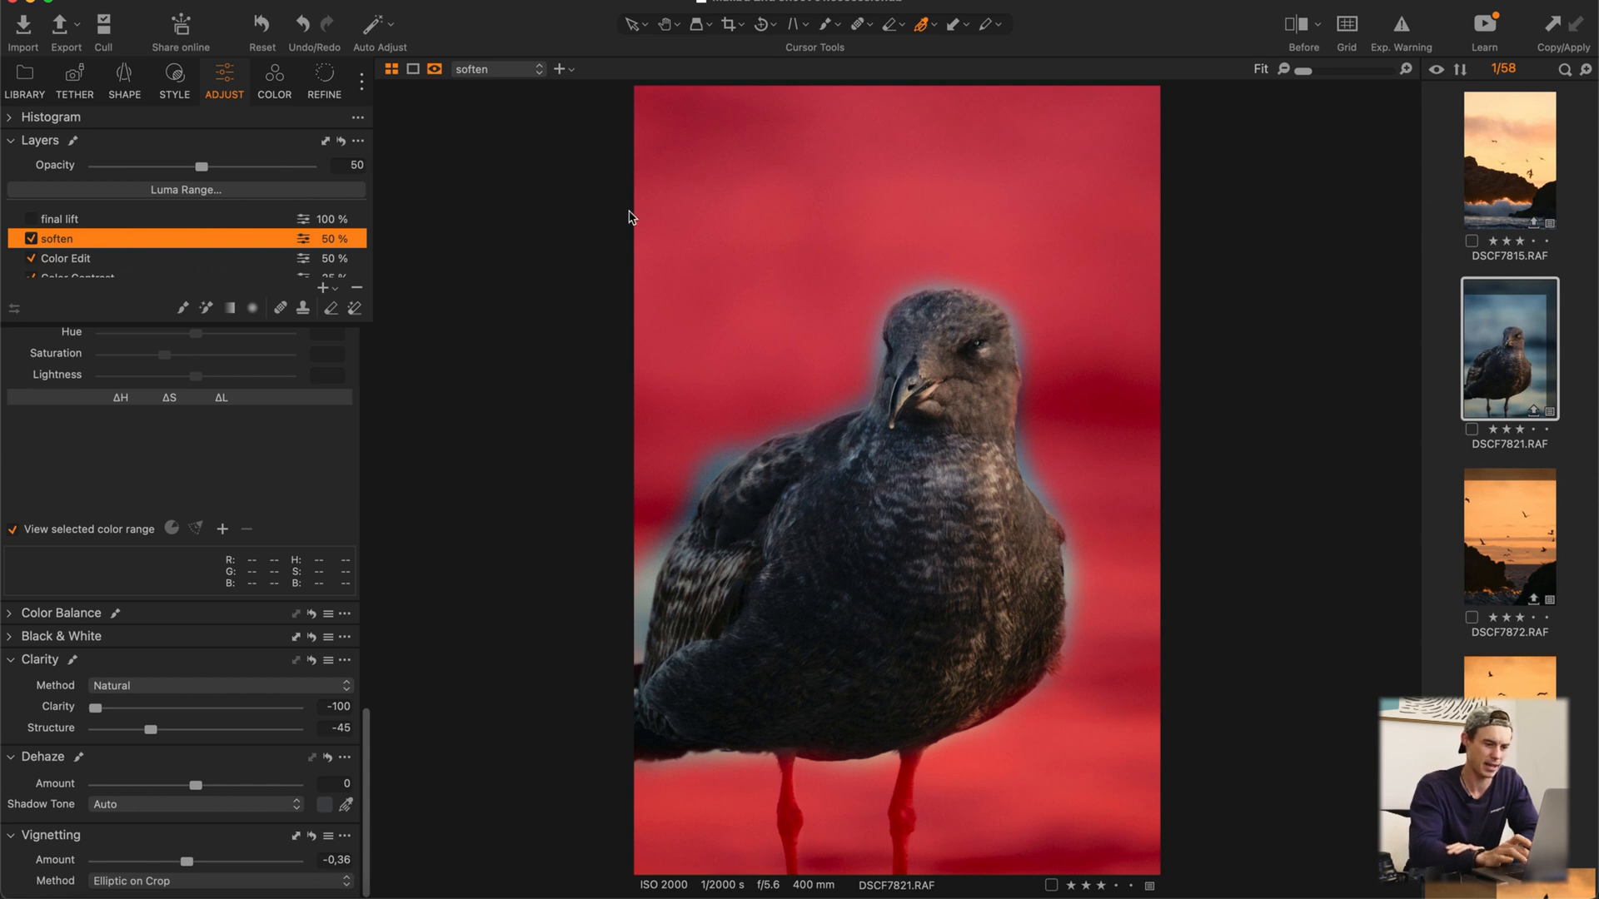
{"action": "key", "text": "m"}
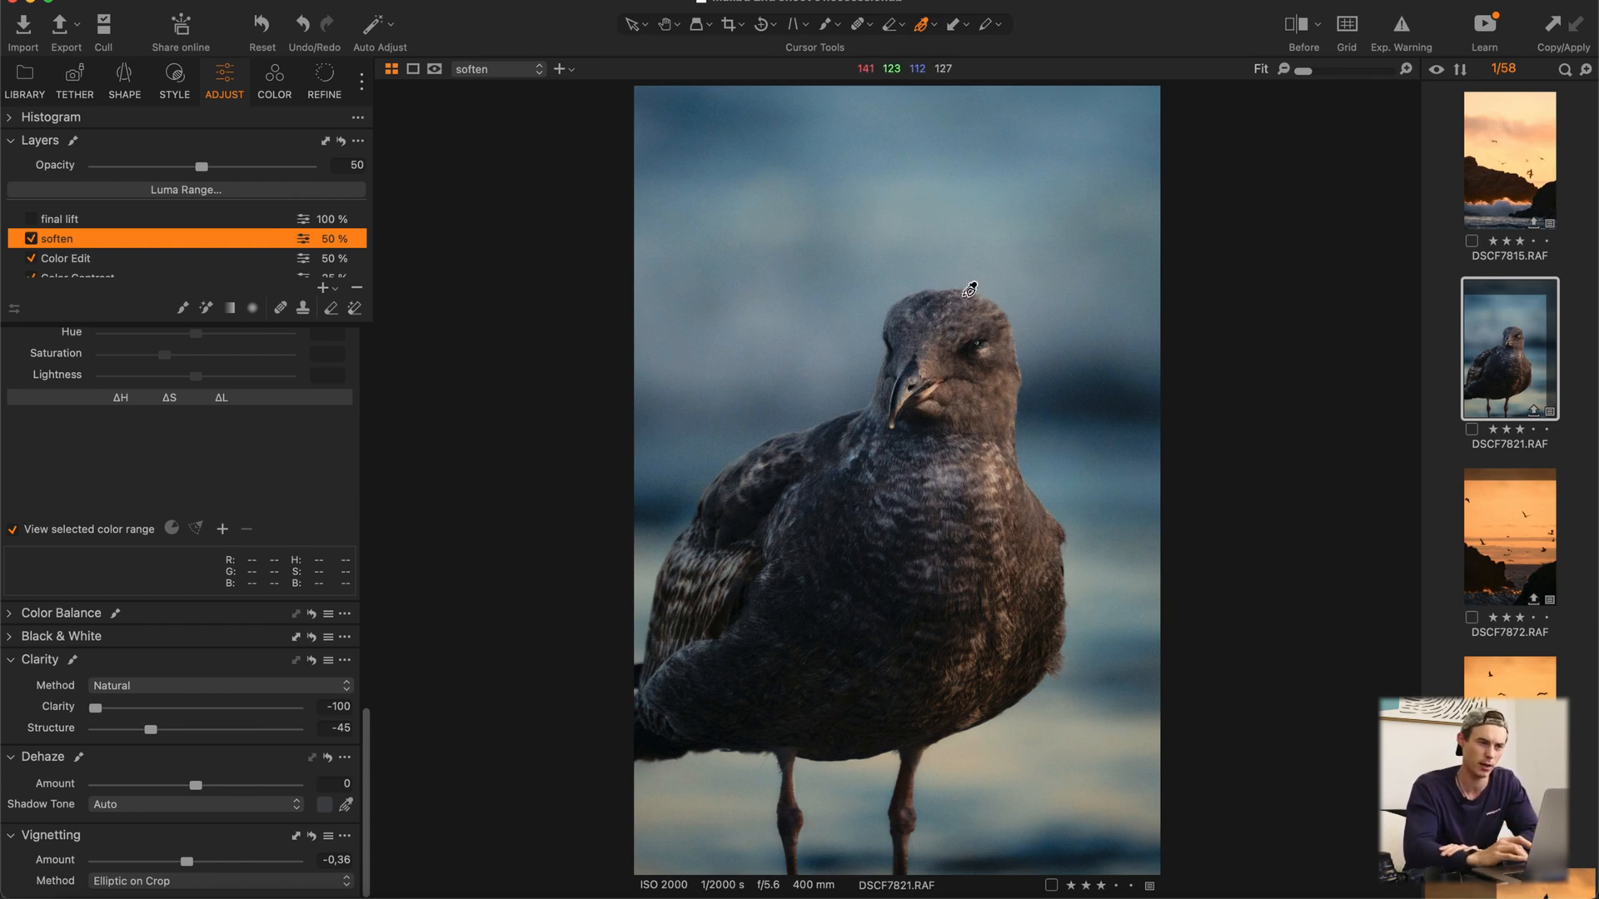
Step: Inspect the softened background around the seagull's head up close and return to the full photo
{"action": "scroll", "coordinate": [715, 314], "scroll_direction": "up", "scroll_amount": 3}
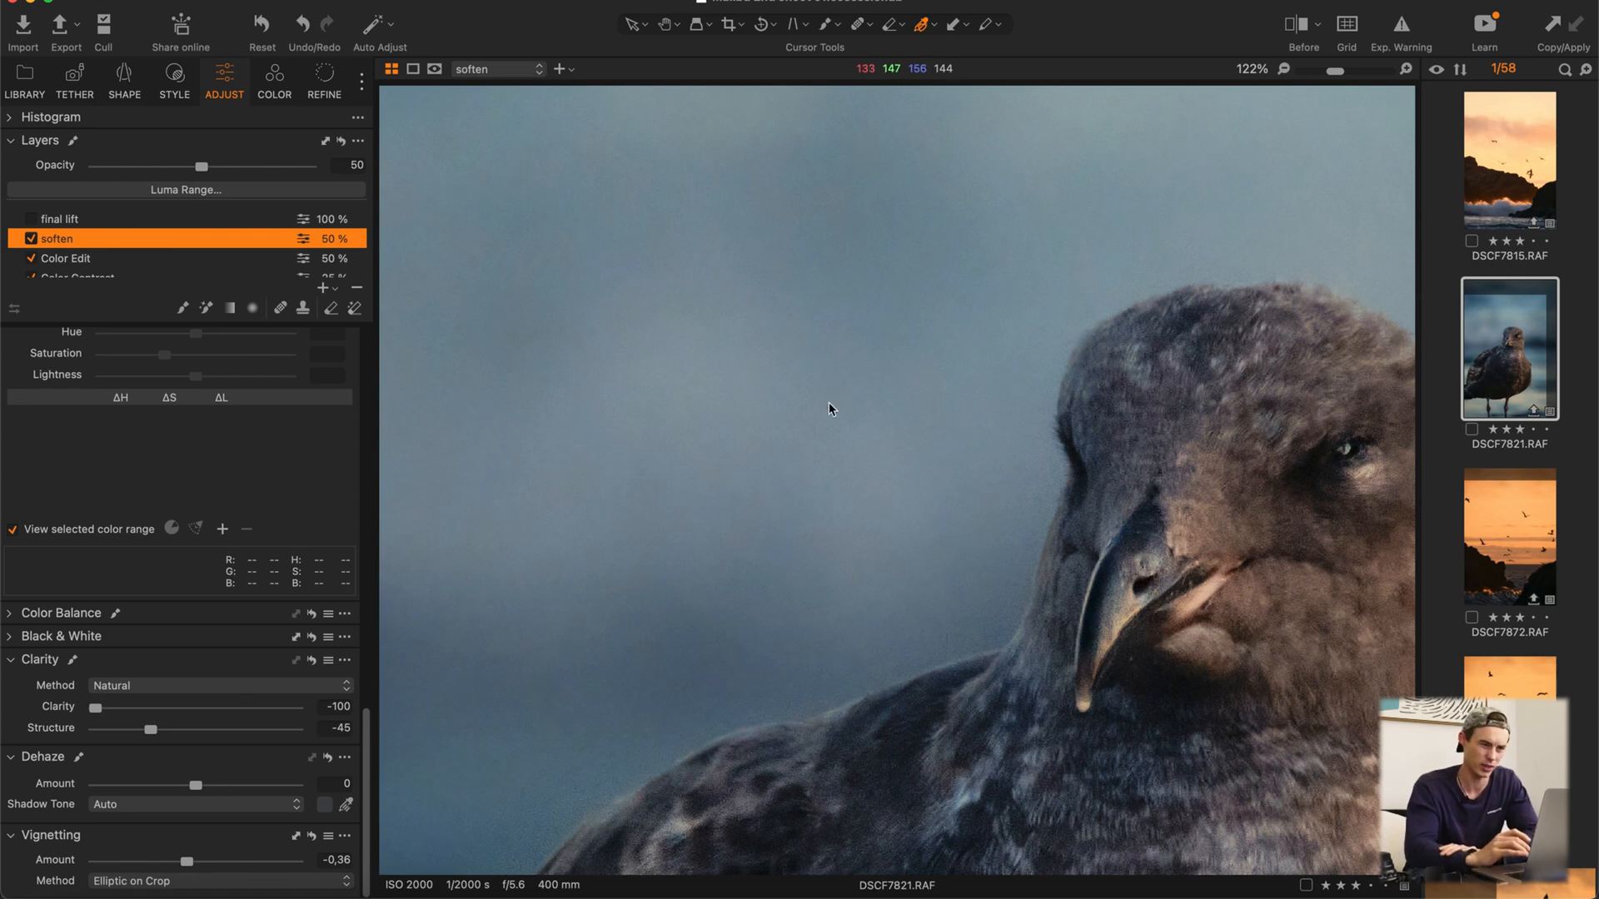
{"action": "scroll", "coordinate": [828, 403], "scroll_direction": "up", "scroll_amount": 3}
{"action": "scroll", "coordinate": [828, 403], "scroll_direction": "right", "scroll_amount": 3}
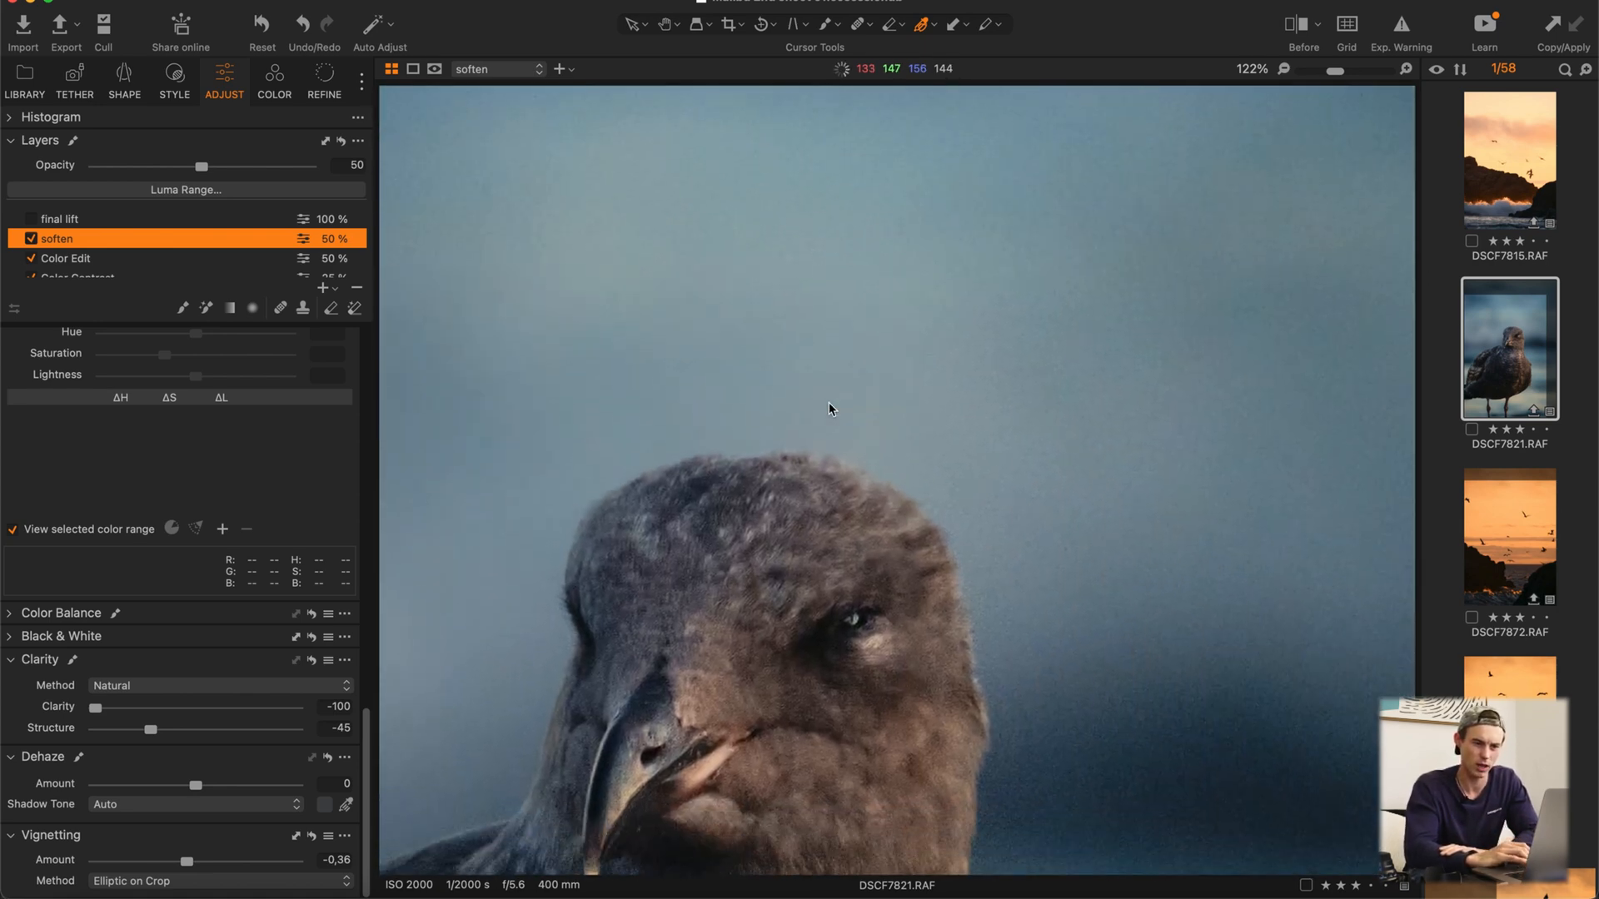
{"action": "scroll", "coordinate": [829, 403], "scroll_direction": "down", "scroll_amount": 6}
{"action": "scroll", "coordinate": [829, 403], "scroll_direction": "down", "scroll_amount": 2}
{"action": "double_click", "coordinate": [828, 403]}
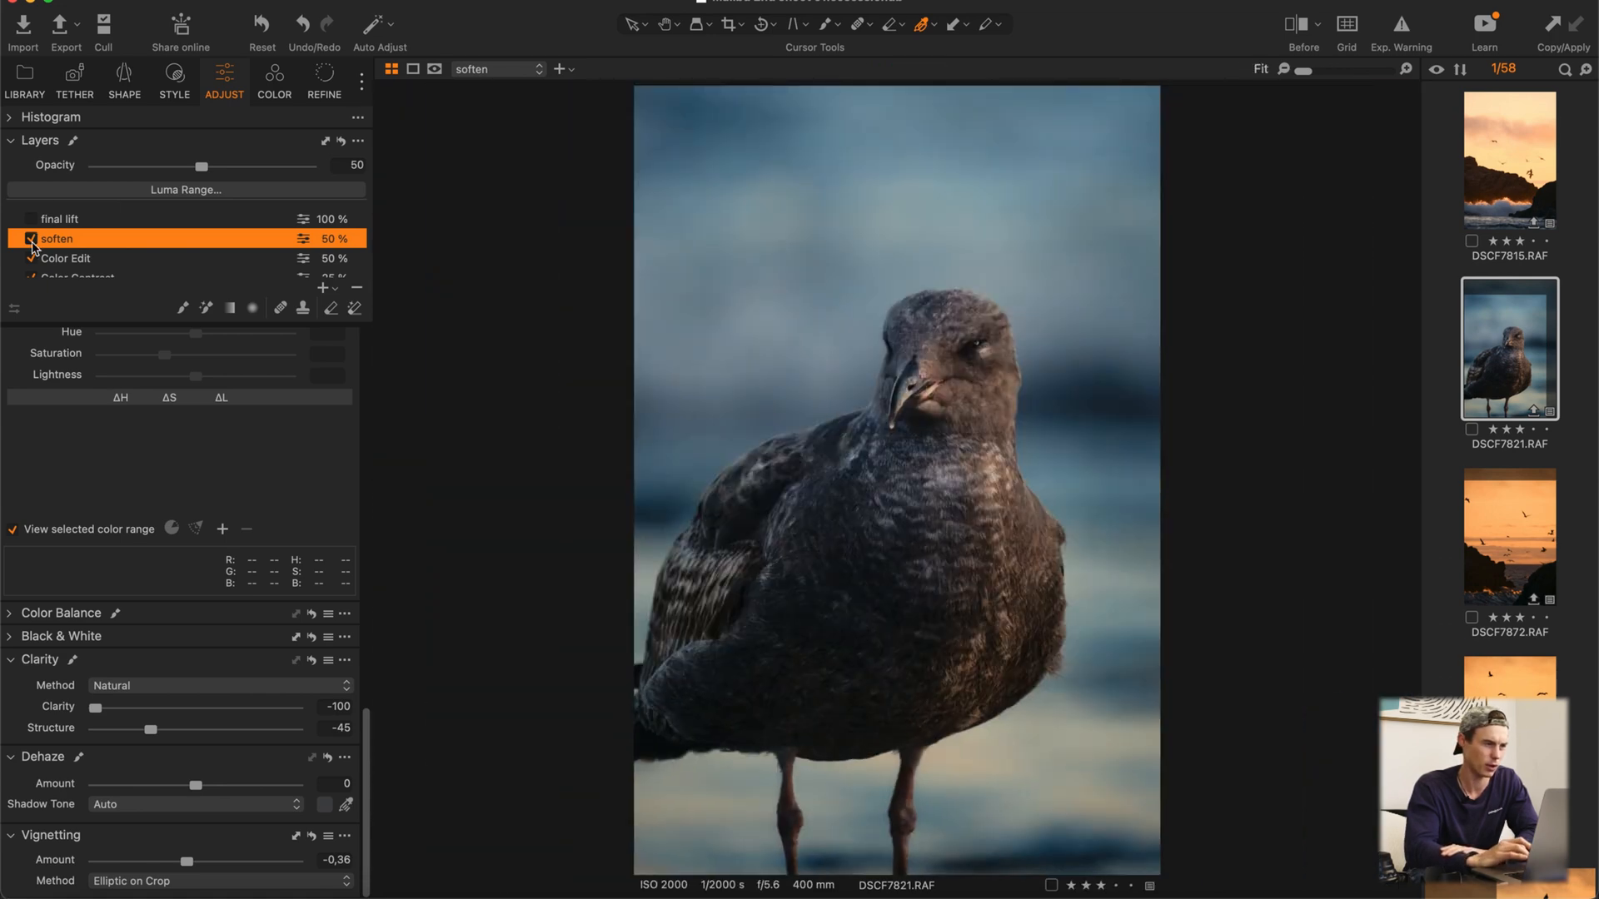
Step: Compare the background up close with the soften layer off and on, and fit the photo to view again
{"action": "left_click", "coordinate": [31, 239]}
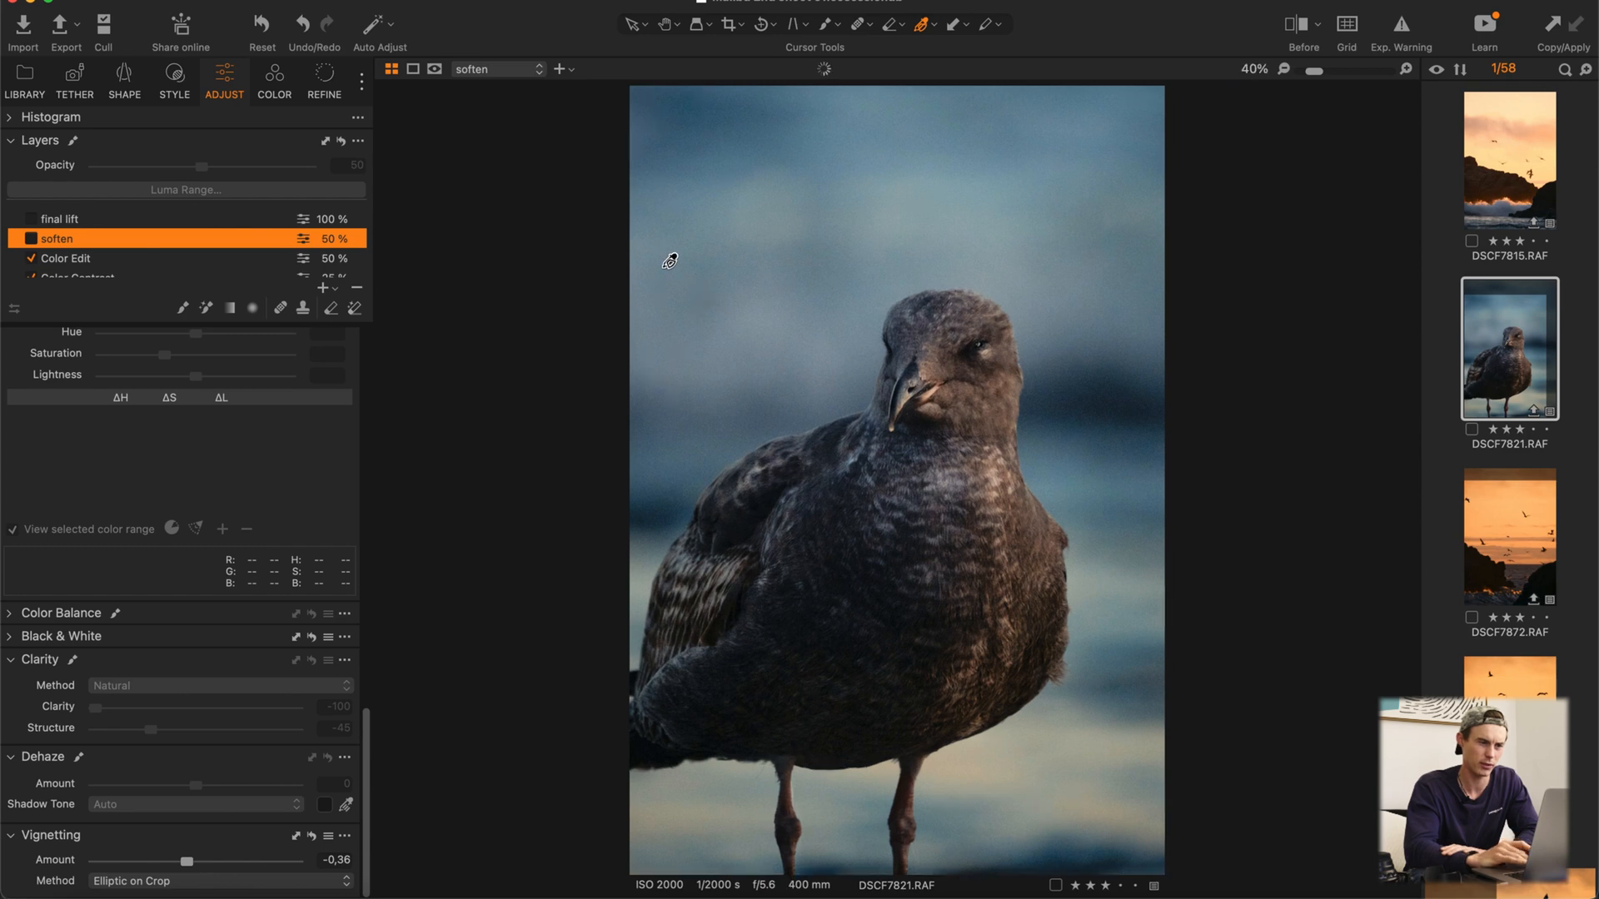
{"action": "scroll", "coordinate": [665, 264], "scroll_direction": "up", "scroll_amount": 5}
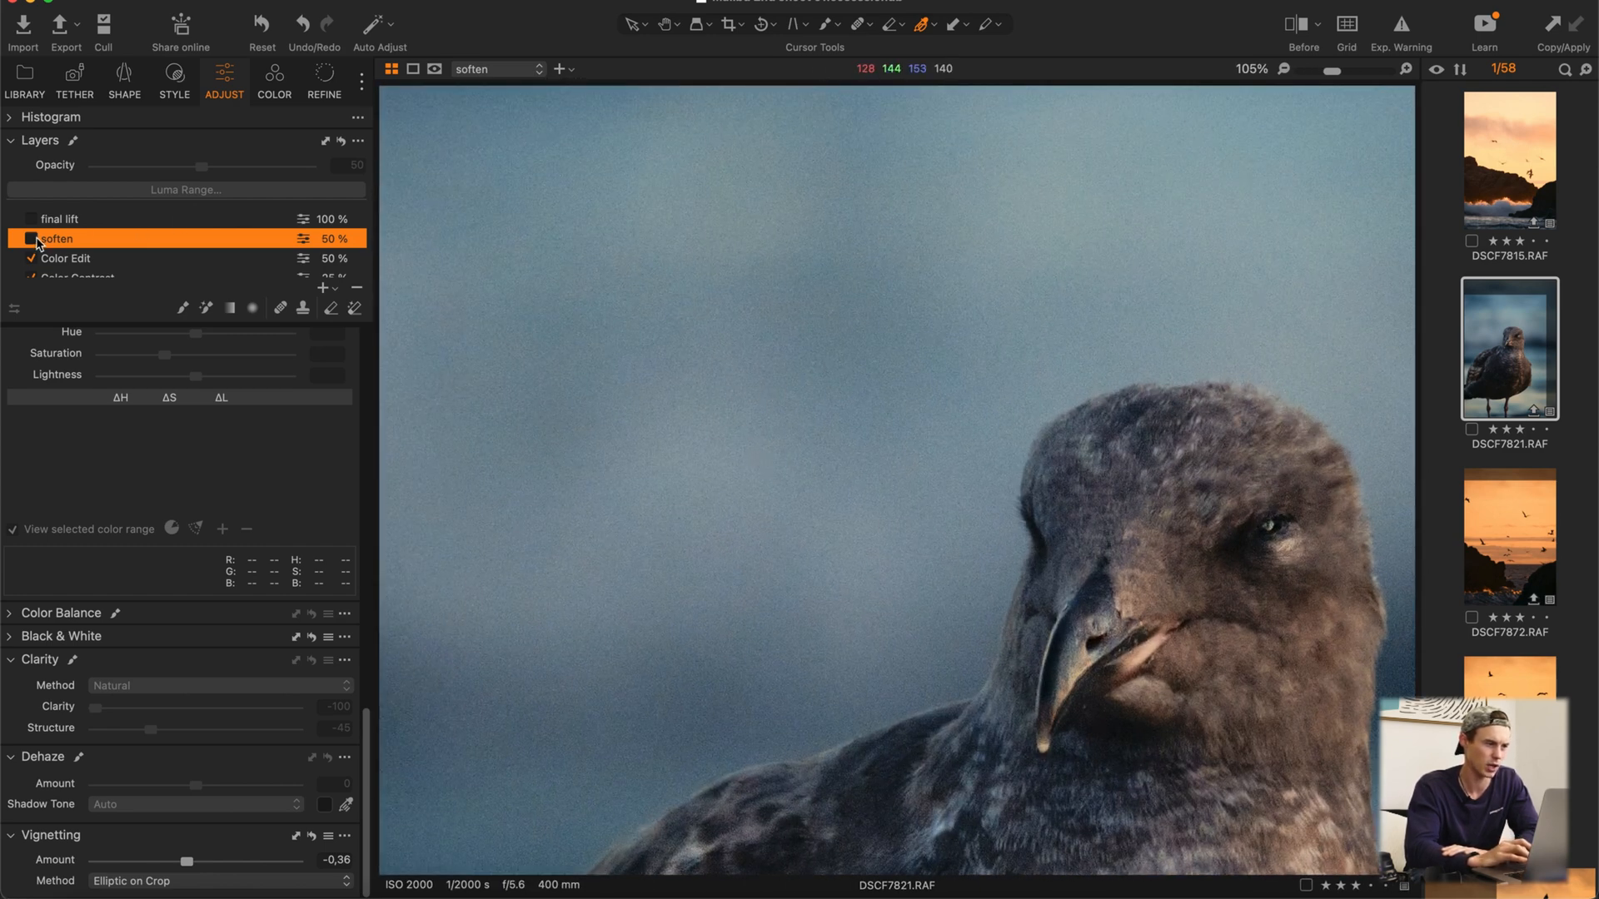
{"action": "left_click", "coordinate": [32, 239]}
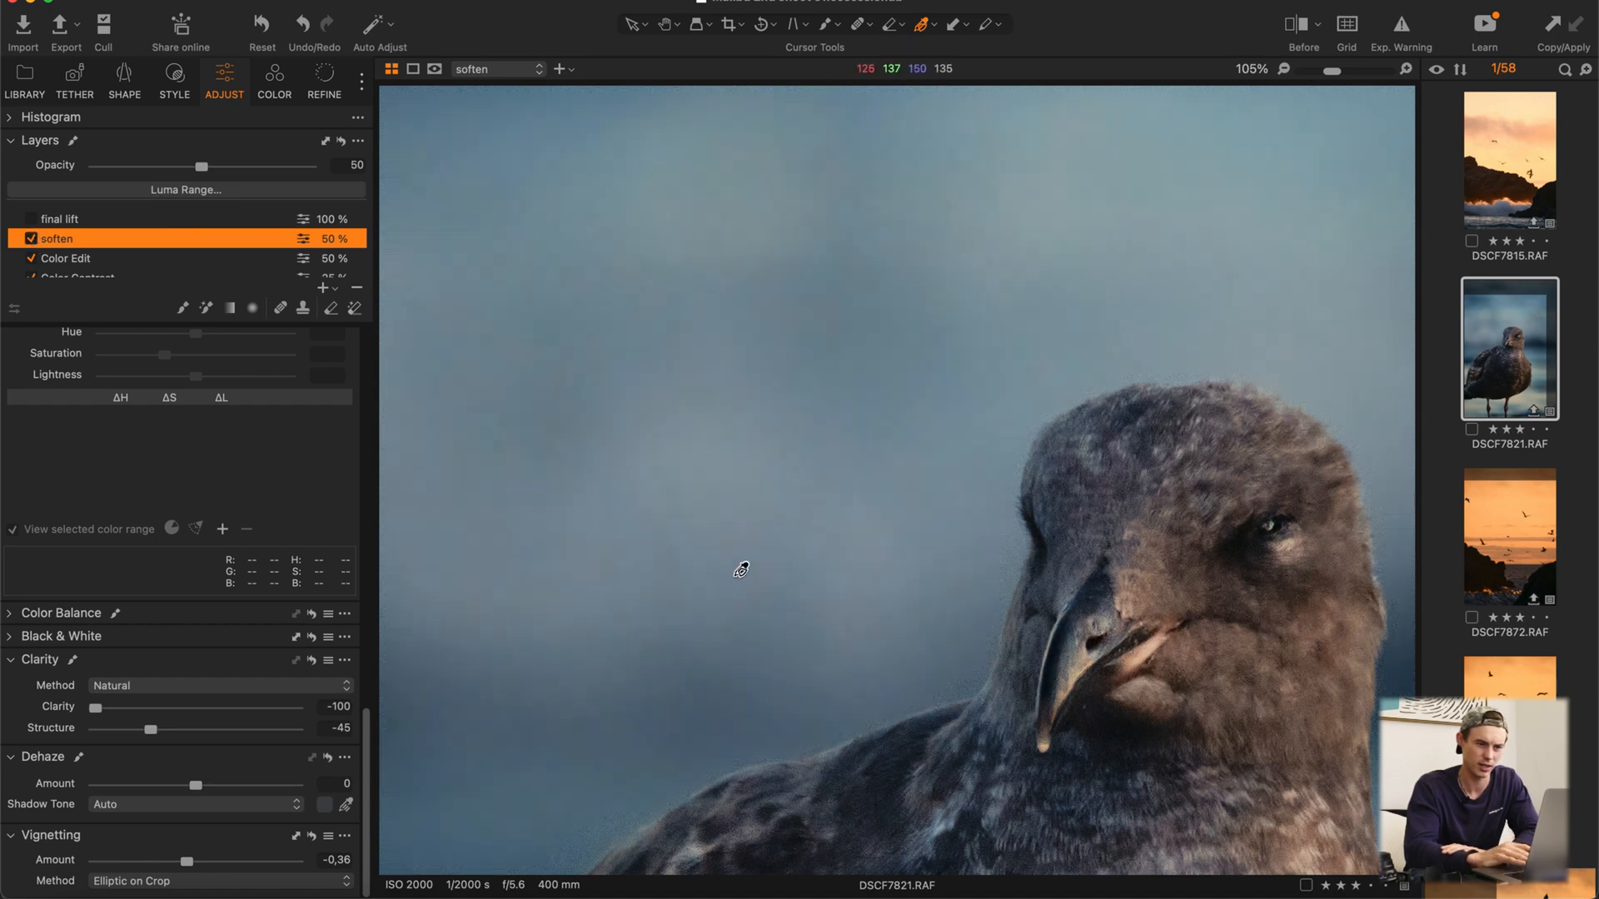
{"action": "key", "text": "super+0"}
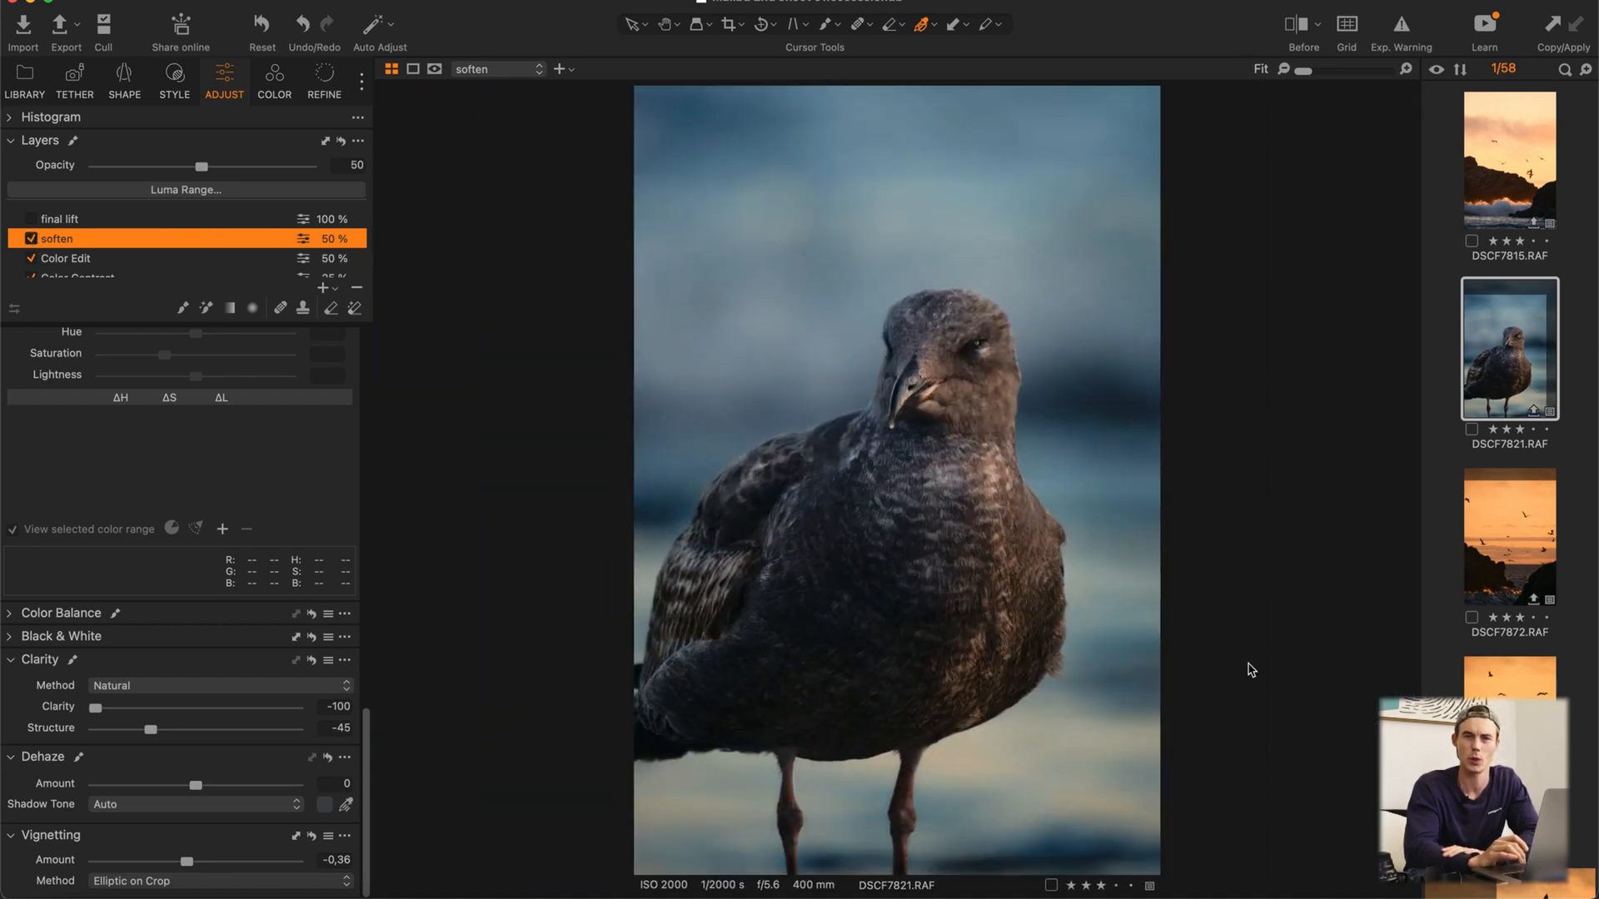
Step: Enable the final lift layer and show its brush settings and the mask over the seagull
{"action": "left_click", "coordinate": [117, 219]}
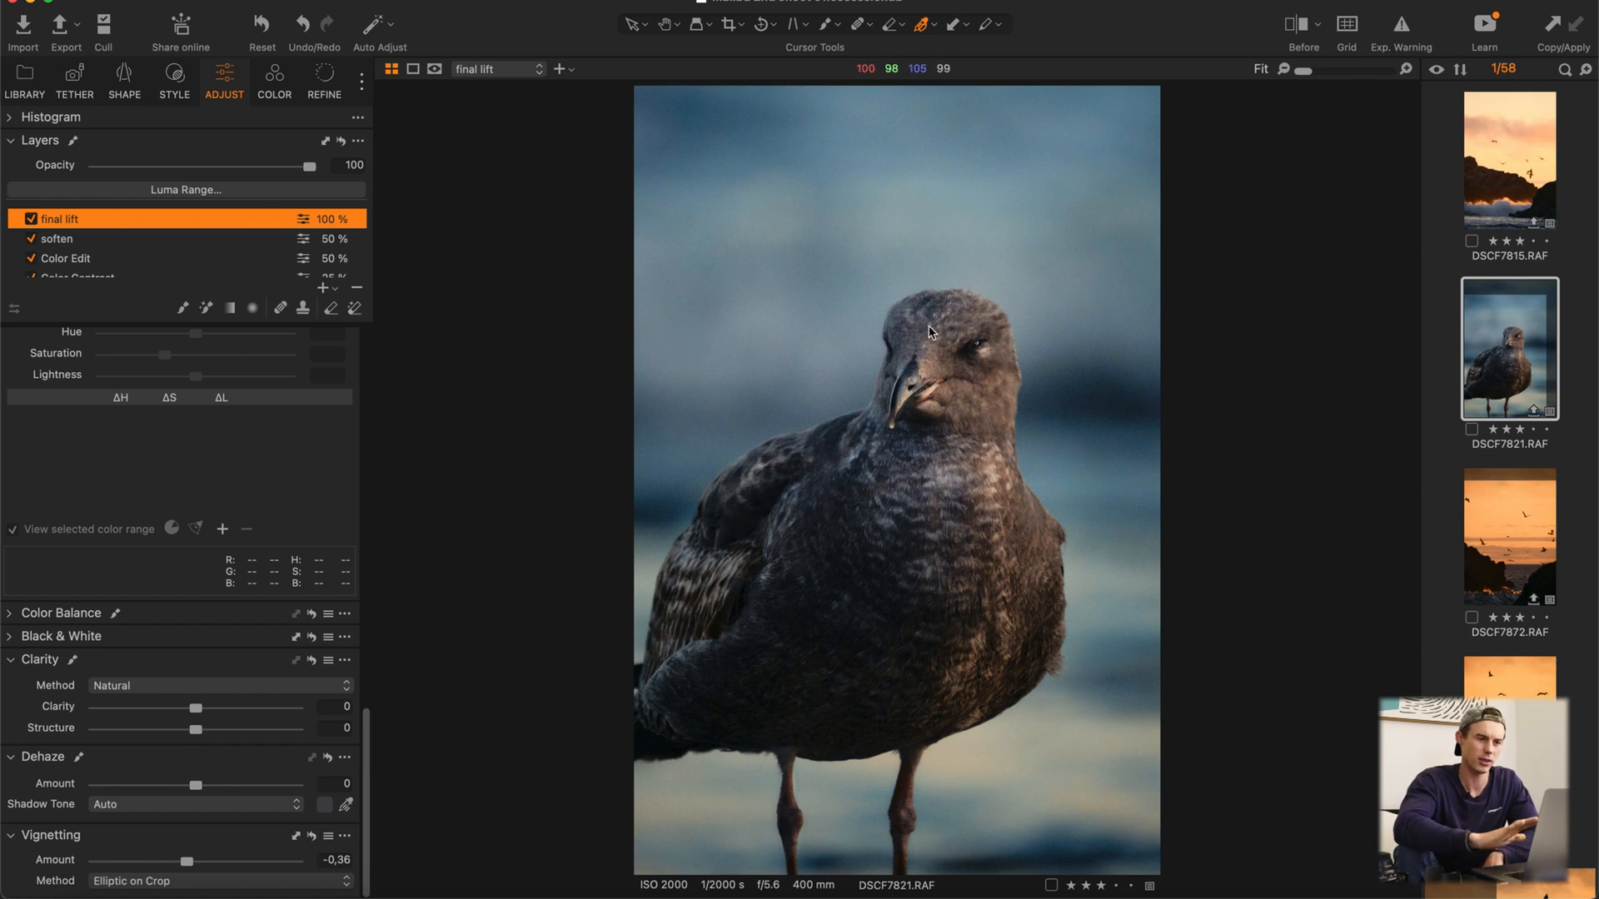
{"action": "left_click", "coordinate": [186, 310]}
{"action": "right_click", "coordinate": [910, 410]}
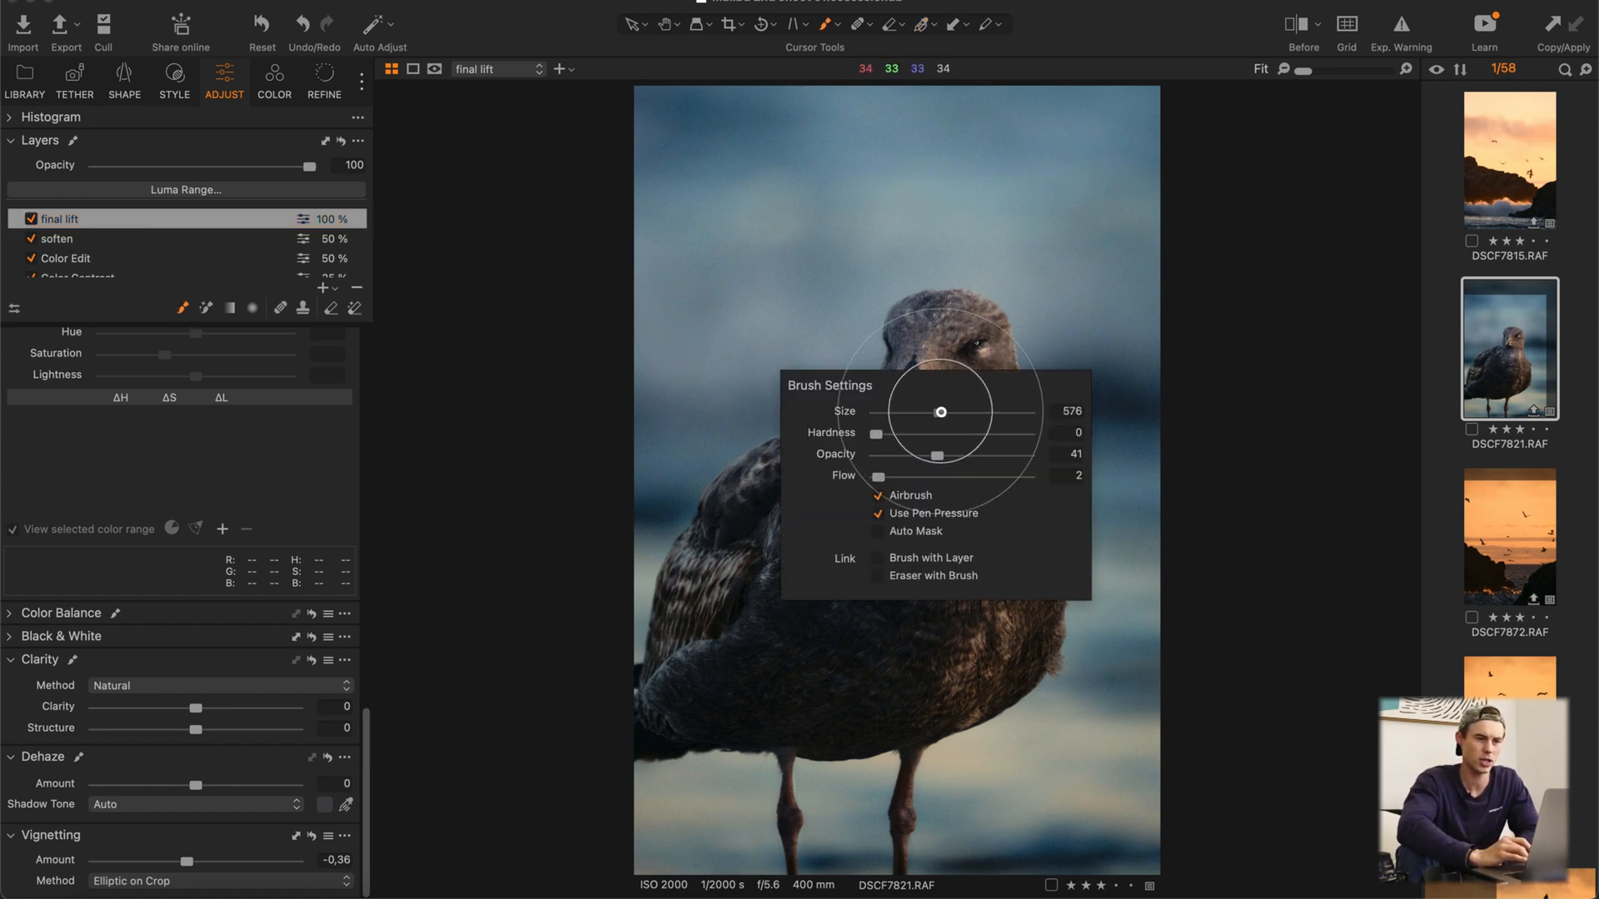
{"action": "left_click", "coordinate": [931, 367]}
{"action": "key", "text": "m"}
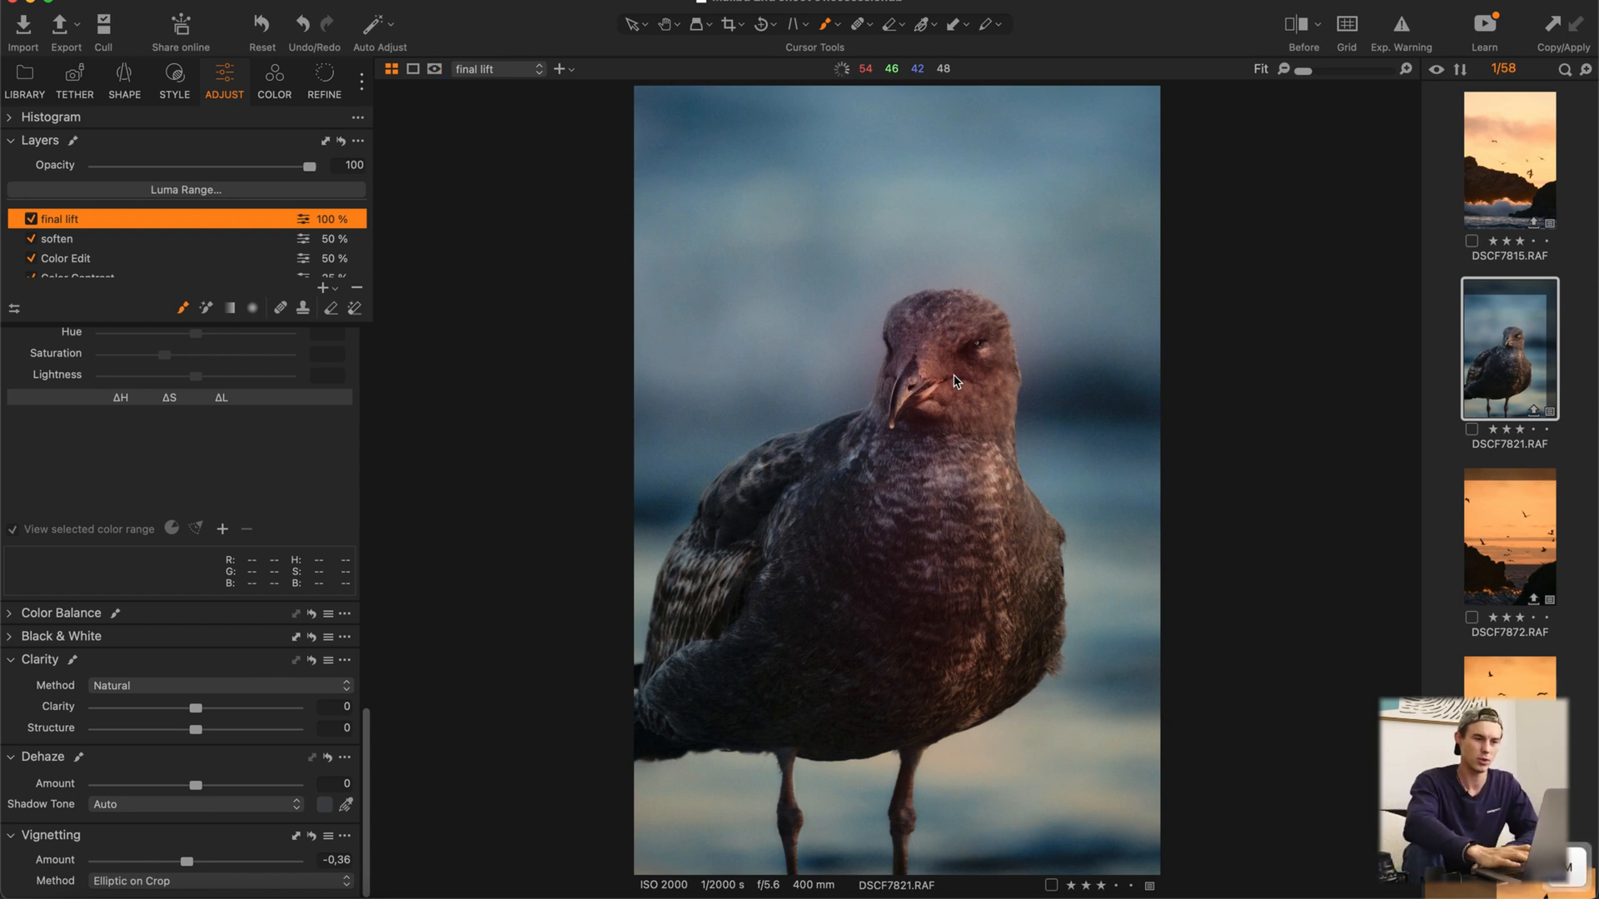
Step: Review the final lift layer's exposure, contrast and brightness settings with the mask hidden
{"action": "scroll", "coordinate": [286, 642], "scroll_direction": "up", "scroll_amount": 10}
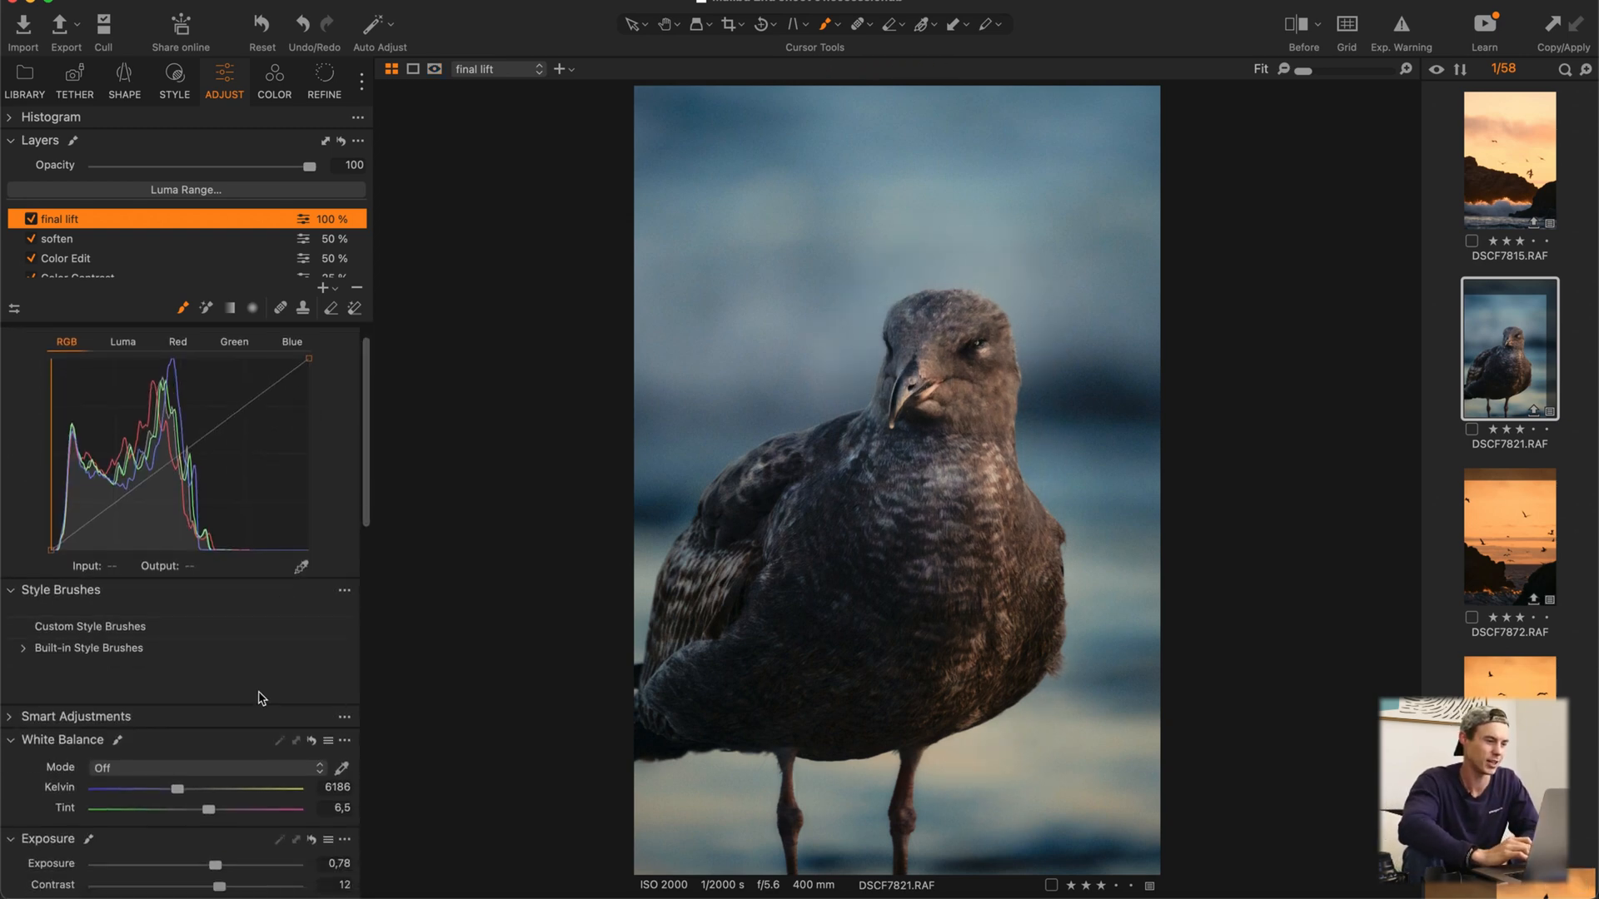
{"action": "scroll", "coordinate": [258, 697], "scroll_direction": "down", "scroll_amount": 8}
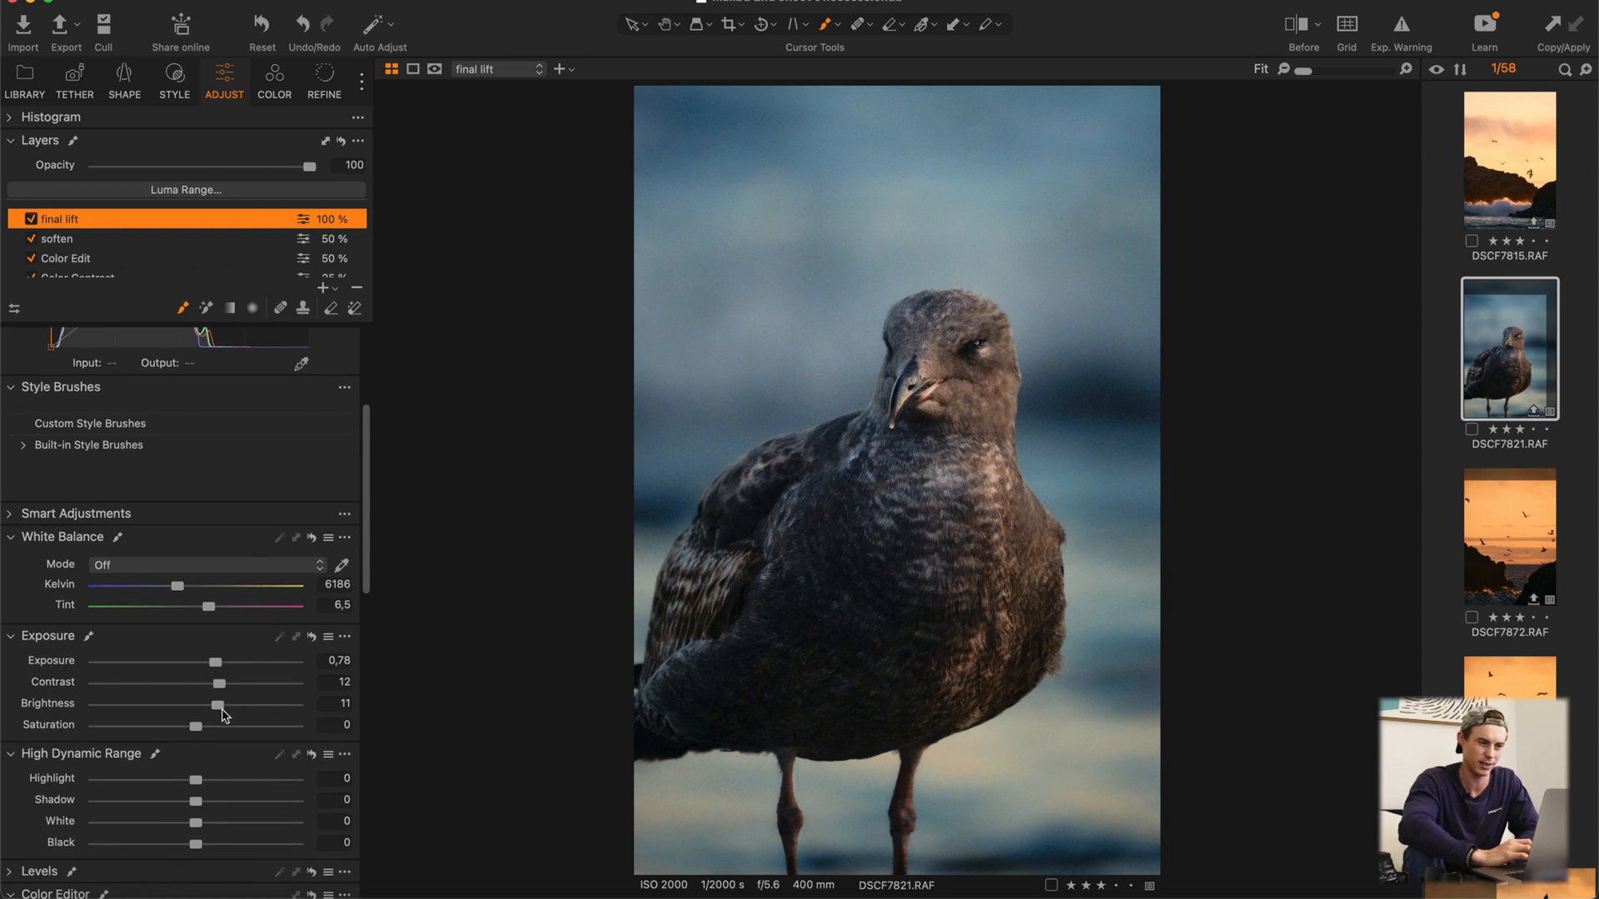
{"action": "scroll", "coordinate": [157, 254], "scroll_direction": "down", "scroll_amount": 3}
Step: Select the Background layer and check its vignetting amount
{"action": "left_click", "coordinate": [153, 259]}
{"action": "scroll", "coordinate": [192, 553], "scroll_direction": "down", "scroll_amount": 5}
{"action": "scroll", "coordinate": [200, 841], "scroll_direction": "down", "scroll_amount": 12}
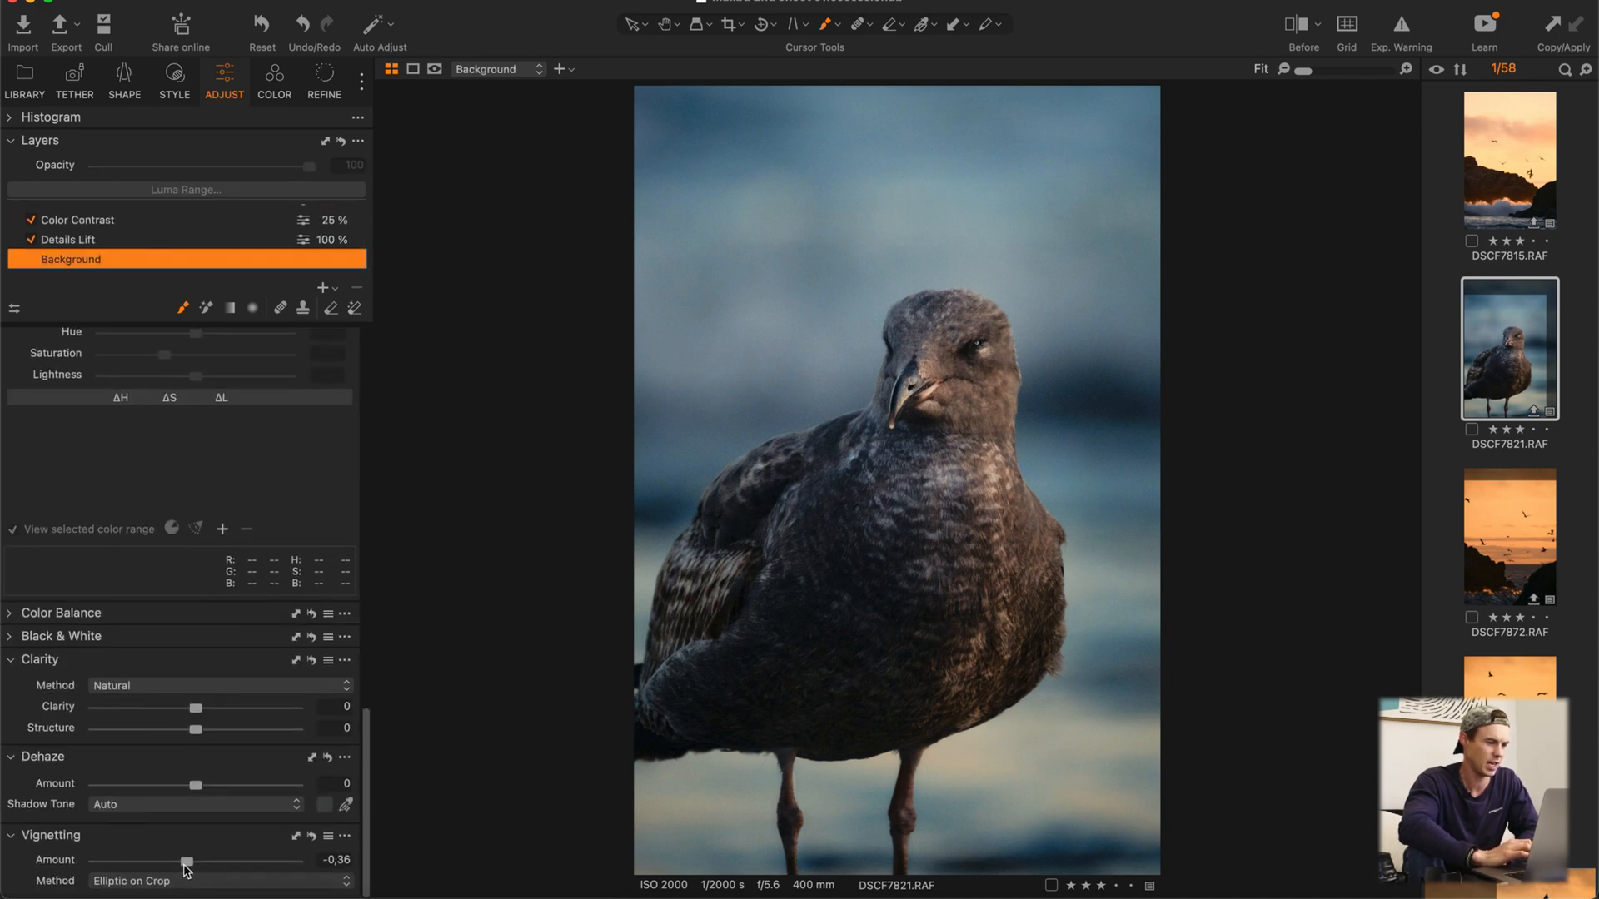
Step: Show the Color Contrast layer's RGB curve and compare the photo with that layer off and on
{"action": "scroll", "coordinate": [232, 577], "scroll_direction": "up", "scroll_amount": 20}
{"action": "scroll", "coordinate": [117, 241], "scroll_direction": "up", "scroll_amount": 1}
{"action": "left_click", "coordinate": [111, 236]}
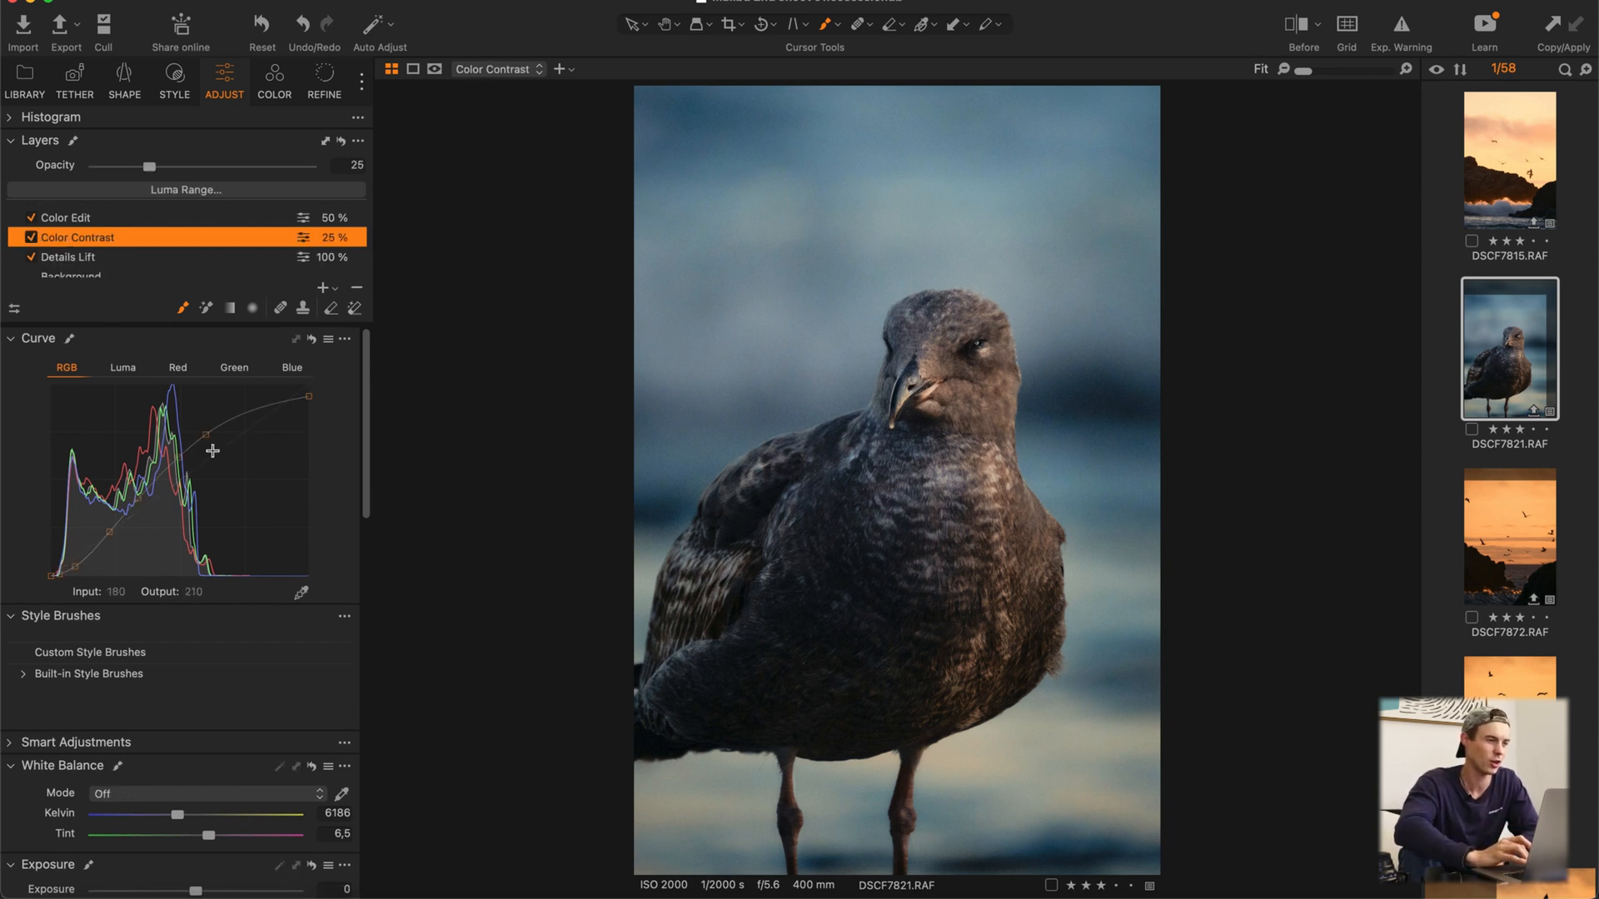
{"action": "left_click", "coordinate": [33, 239]}
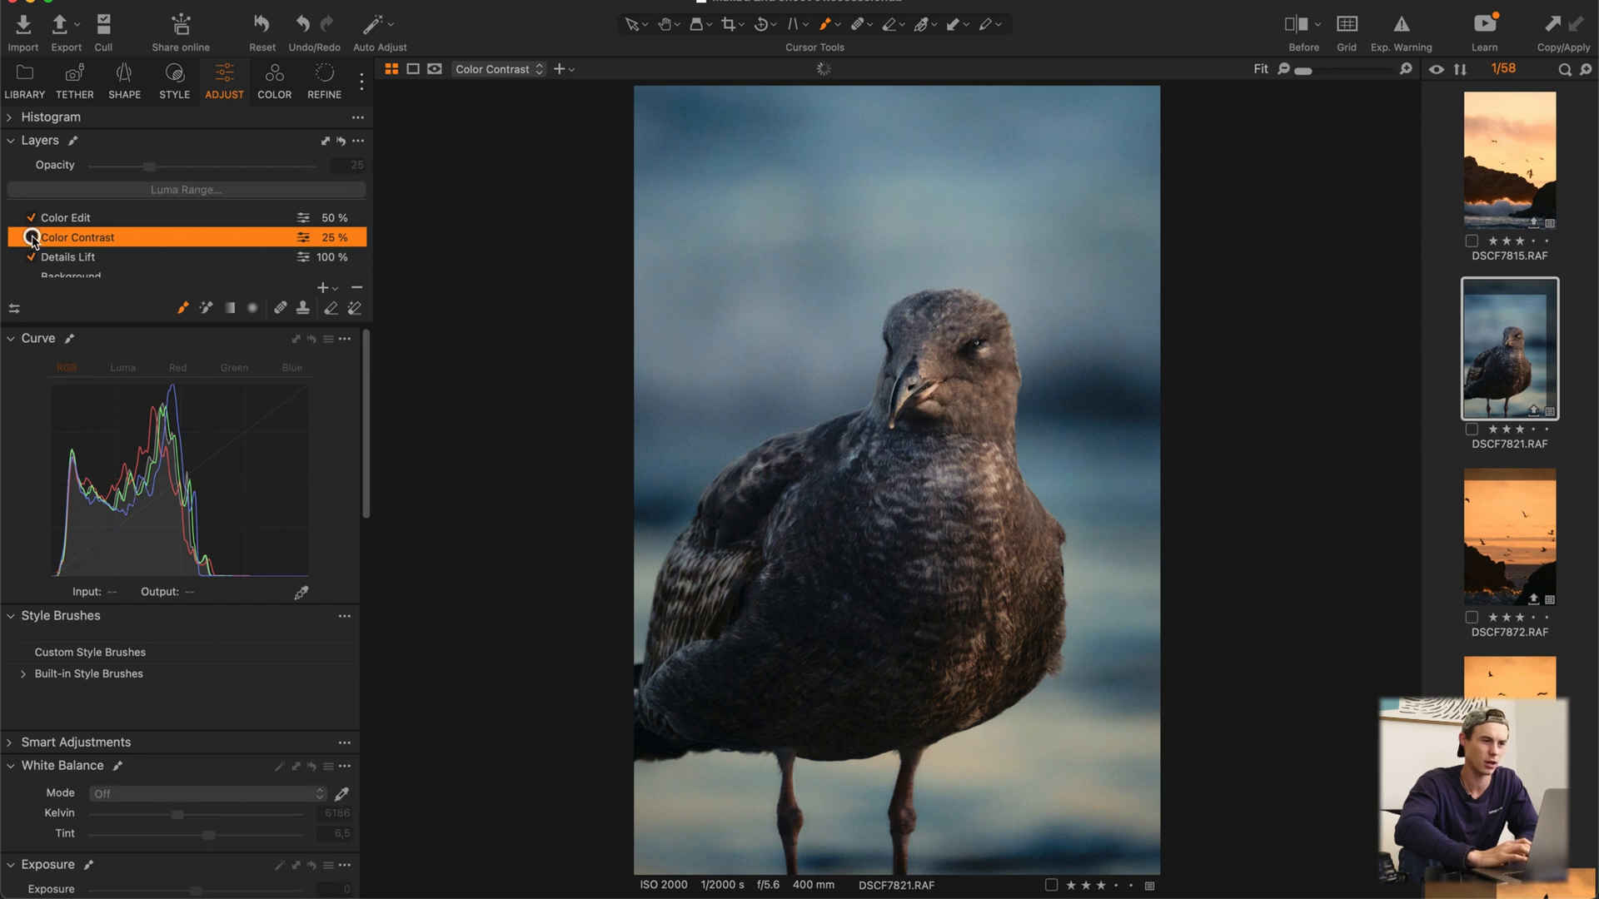
{"action": "left_click", "coordinate": [32, 239]}
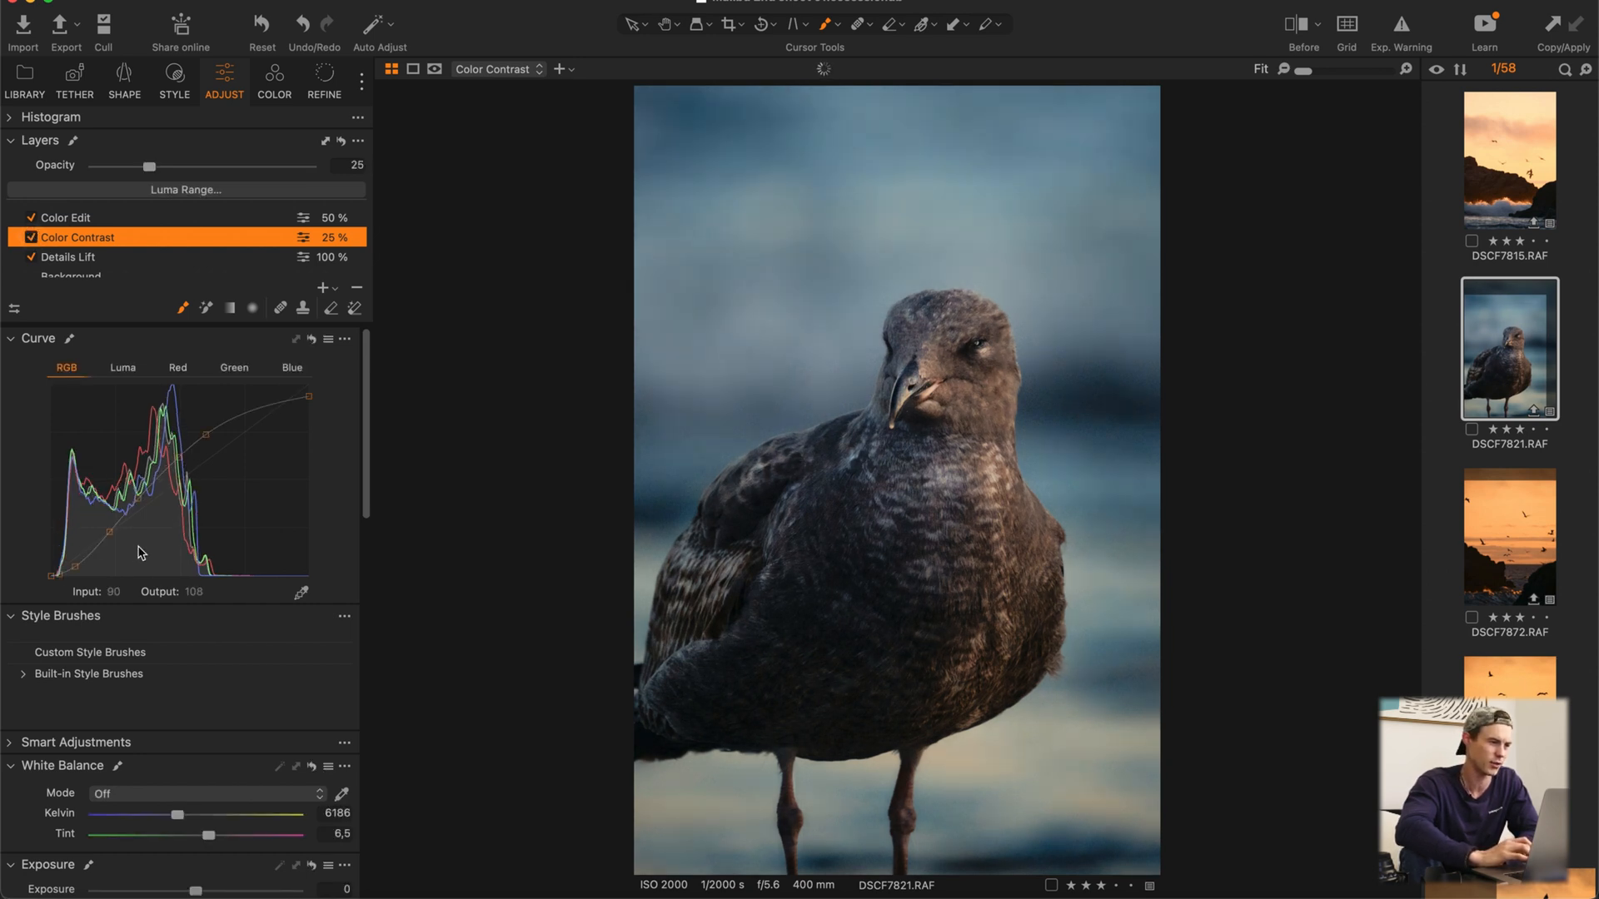
Step: Turn the Color Edit layer's beige range back on and stop viewing only the selected color range
{"action": "left_click", "coordinate": [84, 219]}
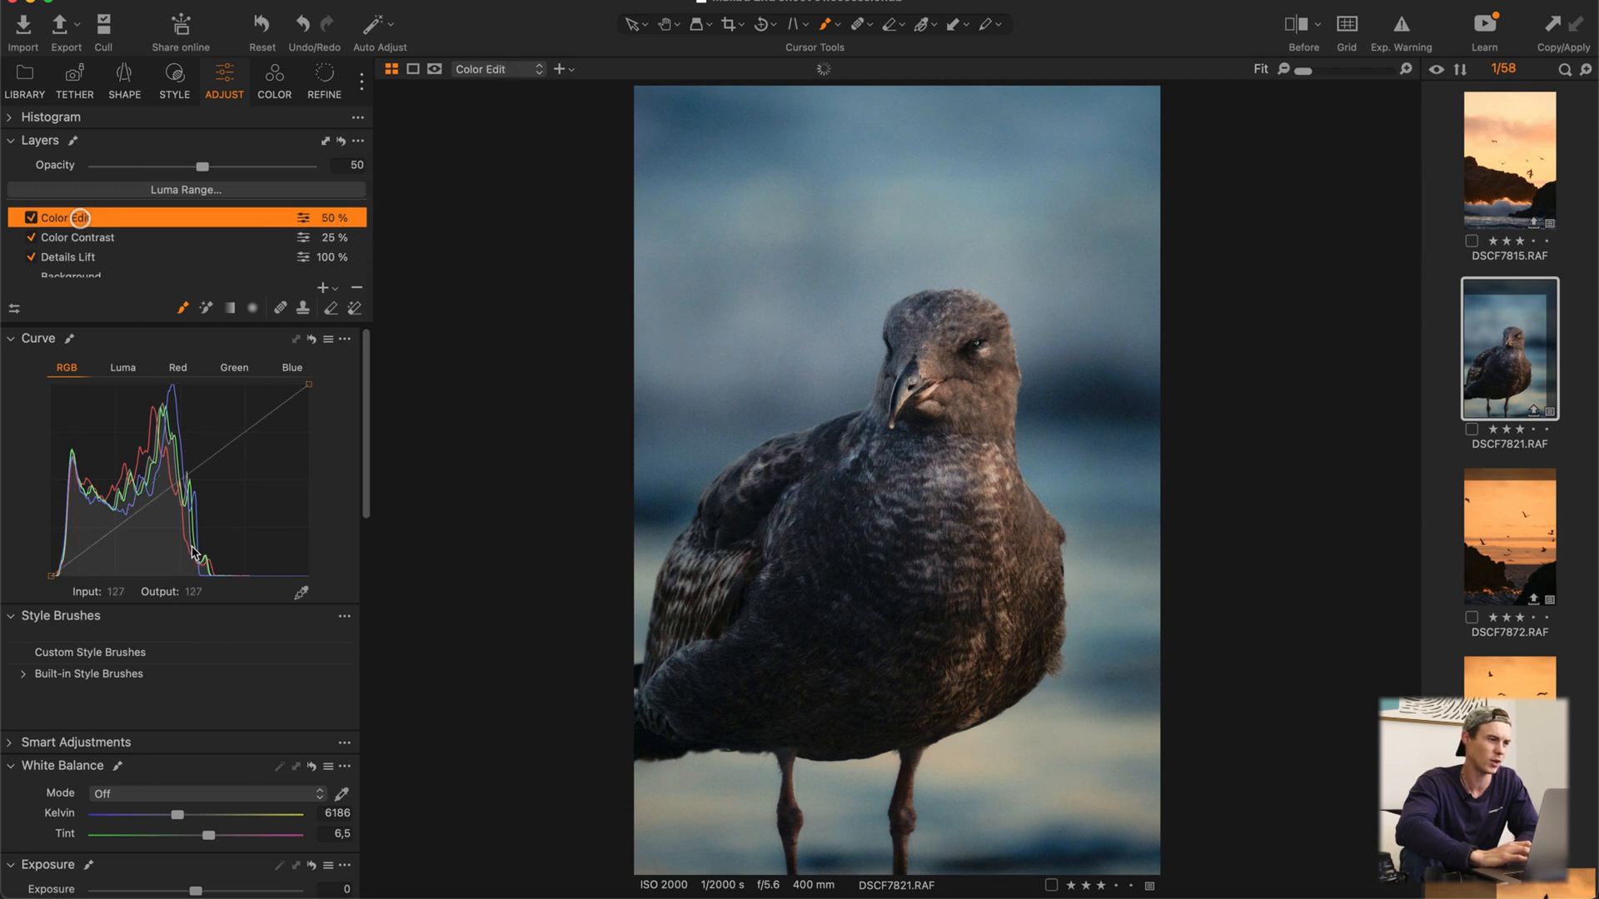
{"action": "scroll", "coordinate": [187, 634], "scroll_direction": "down", "scroll_amount": 5}
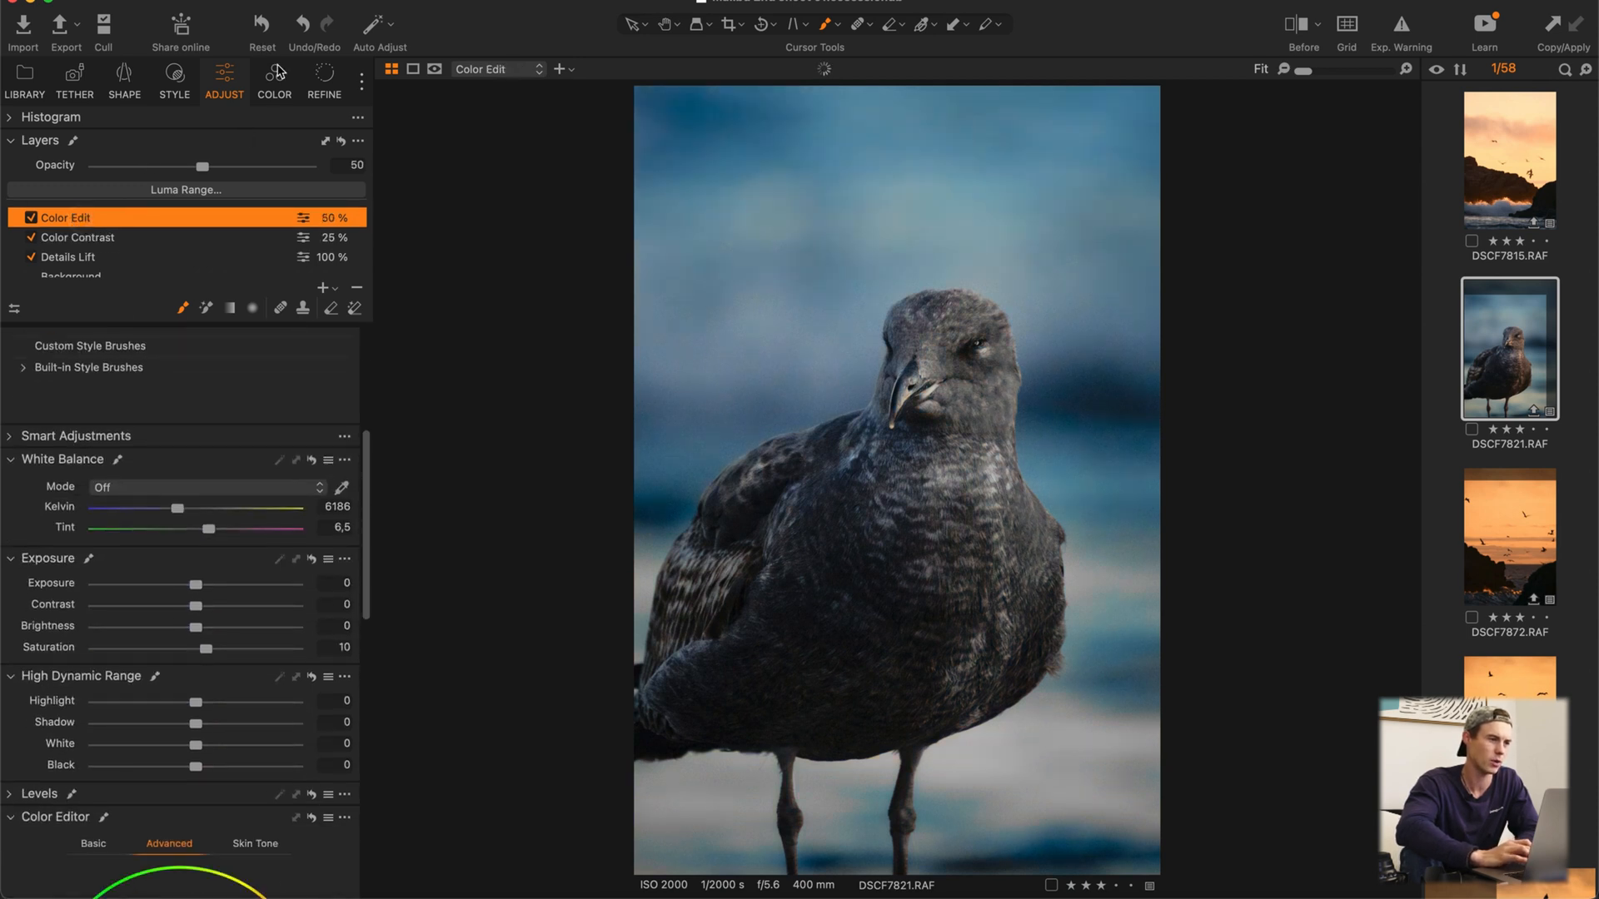
{"action": "left_click", "coordinate": [275, 79]}
{"action": "scroll", "coordinate": [178, 750], "scroll_direction": "down", "scroll_amount": 3}
{"action": "scroll", "coordinate": [178, 750], "scroll_direction": "down", "scroll_amount": 1}
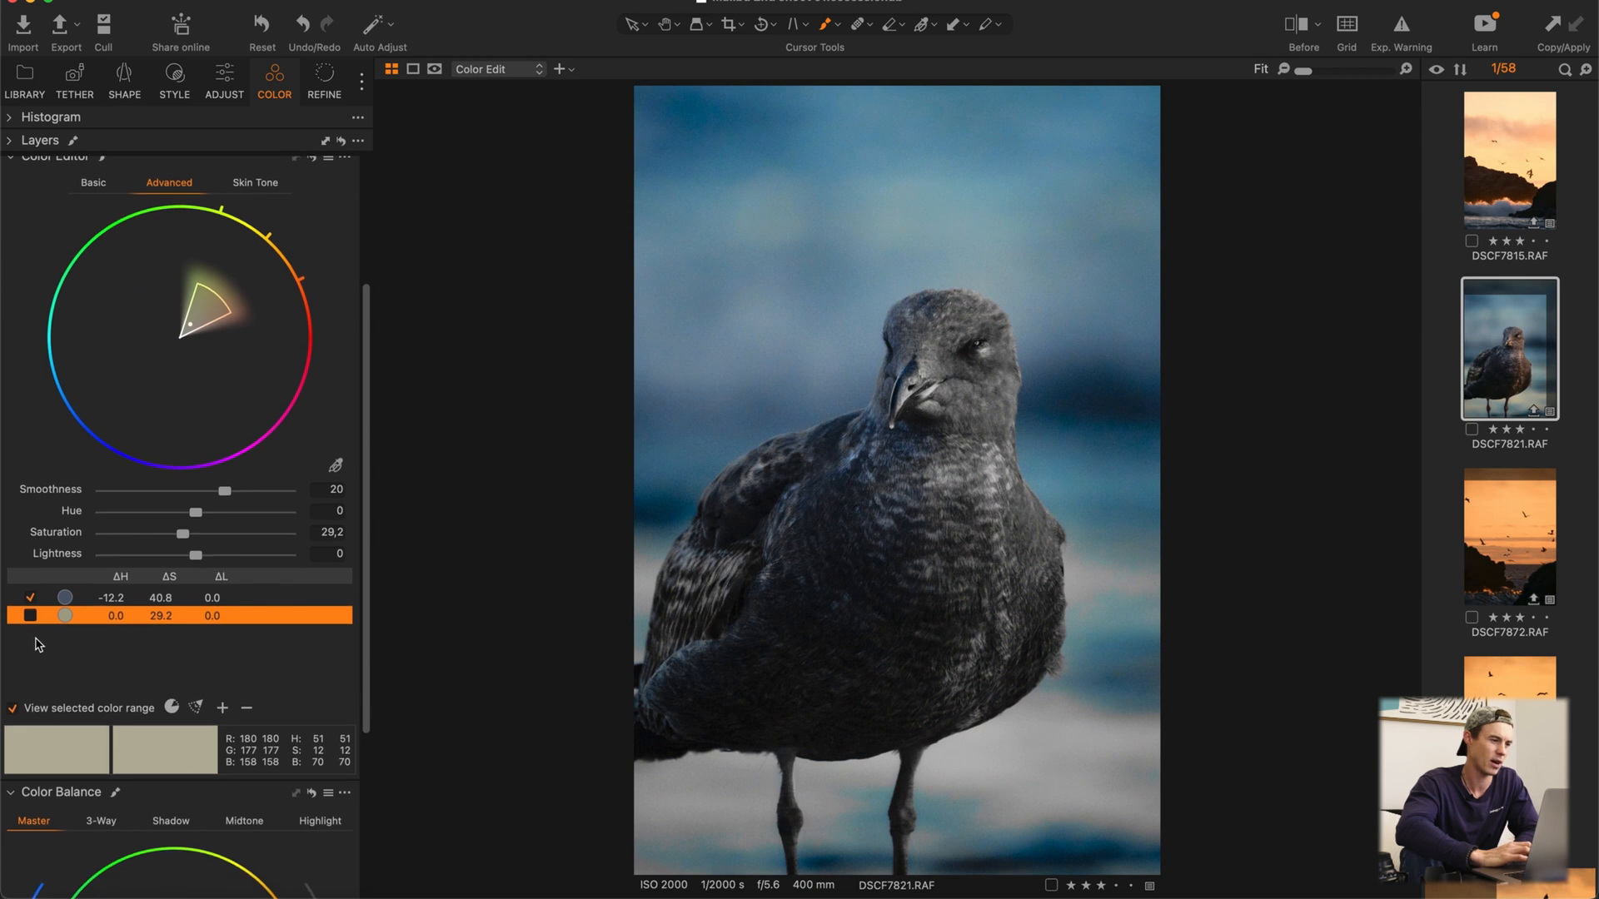
{"action": "left_click", "coordinate": [31, 617]}
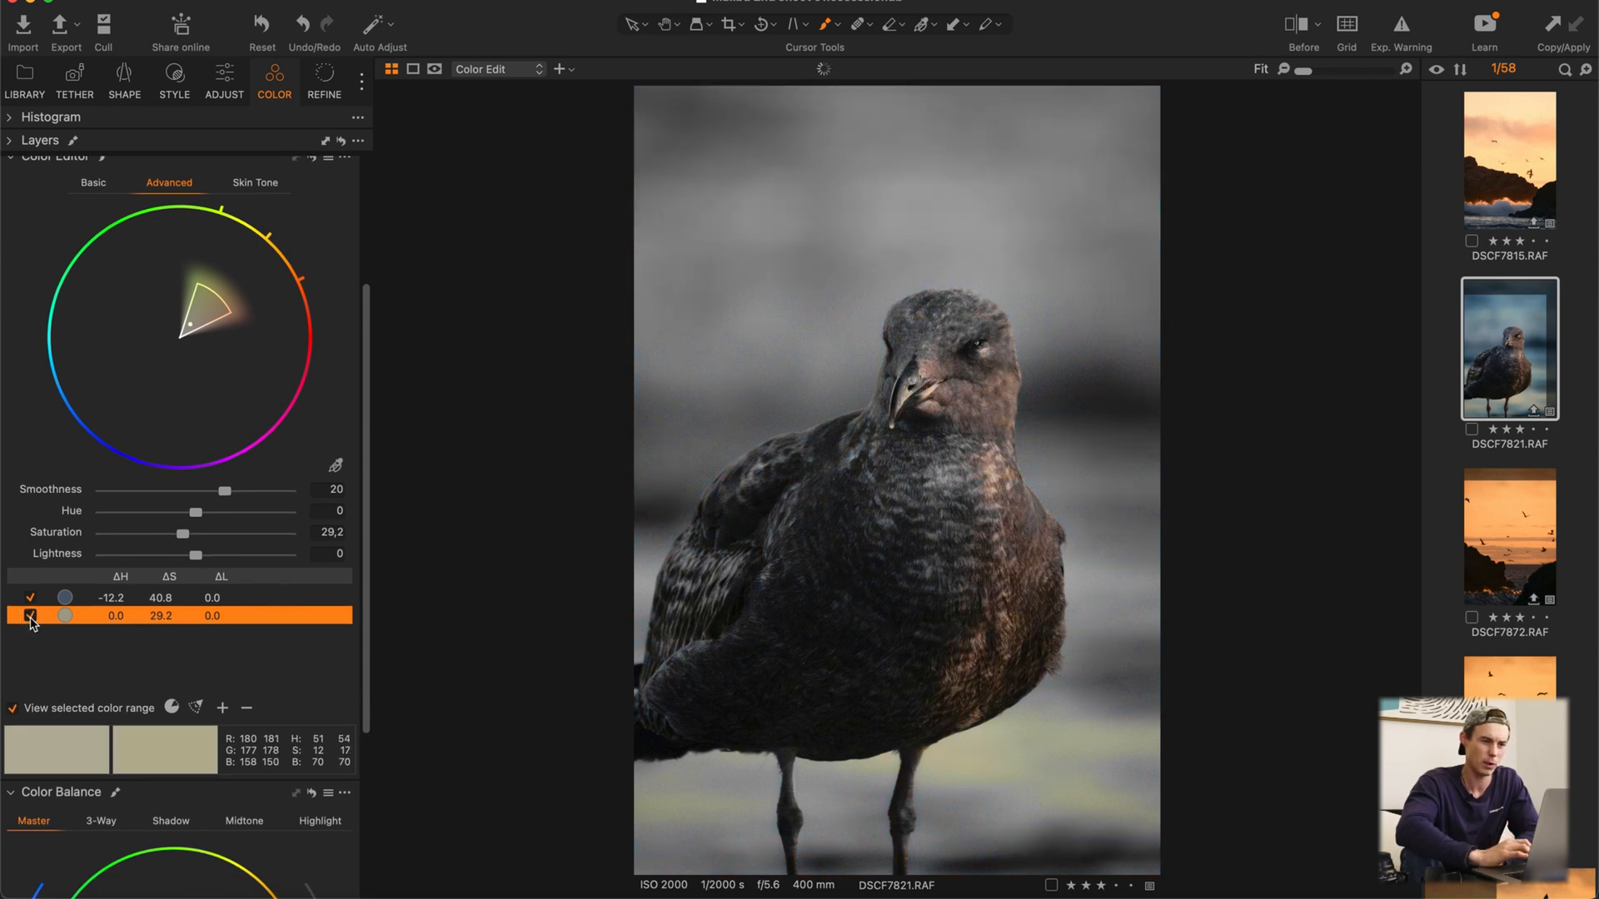
{"action": "left_click", "coordinate": [12, 709]}
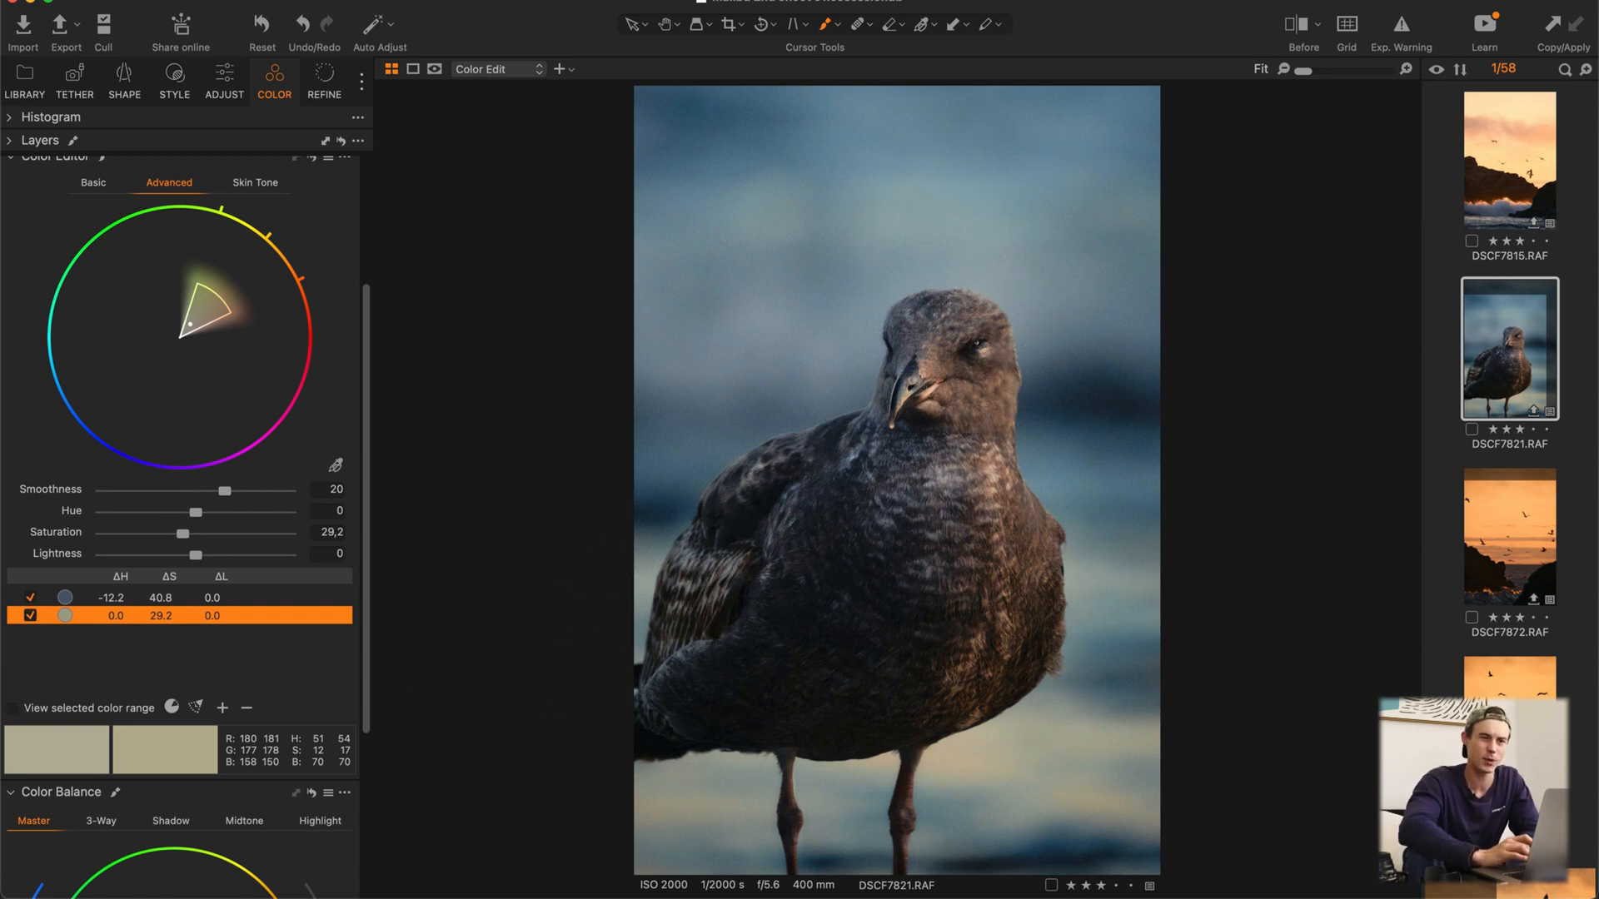
Step: Compare the original and edited photo by sweeping the before/after split divider across it
{"action": "left_click", "coordinate": [1295, 27]}
{"action": "left_click_drag", "start_coordinate": [898, 480], "coordinate": [601, 547]}
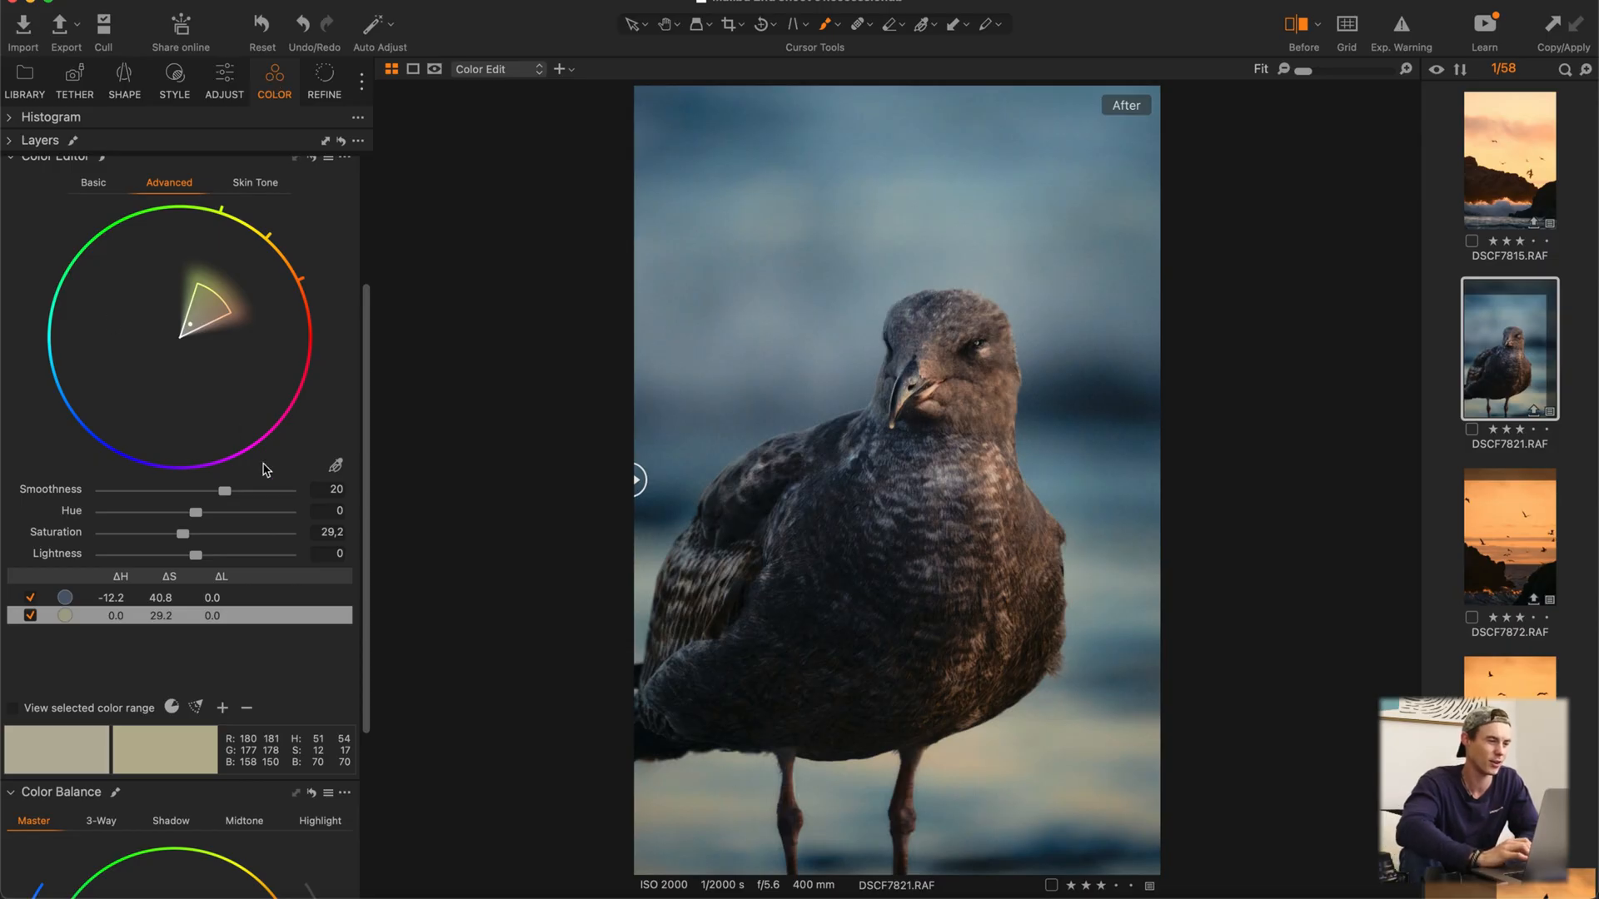
{"action": "scroll", "coordinate": [265, 469], "scroll_direction": "up", "scroll_amount": 5}
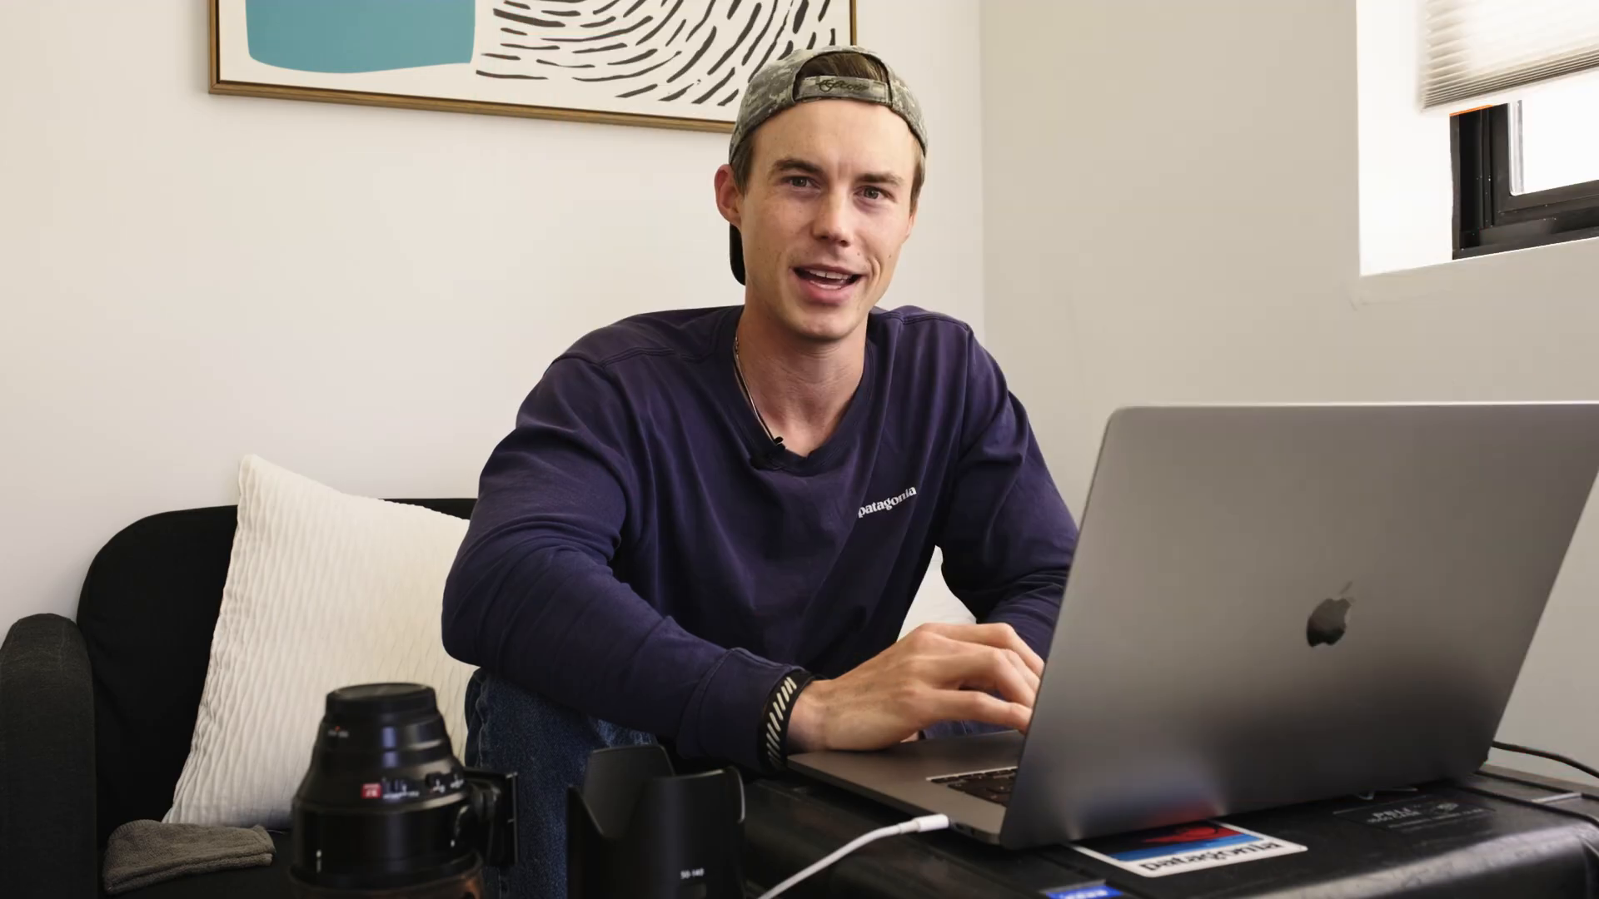